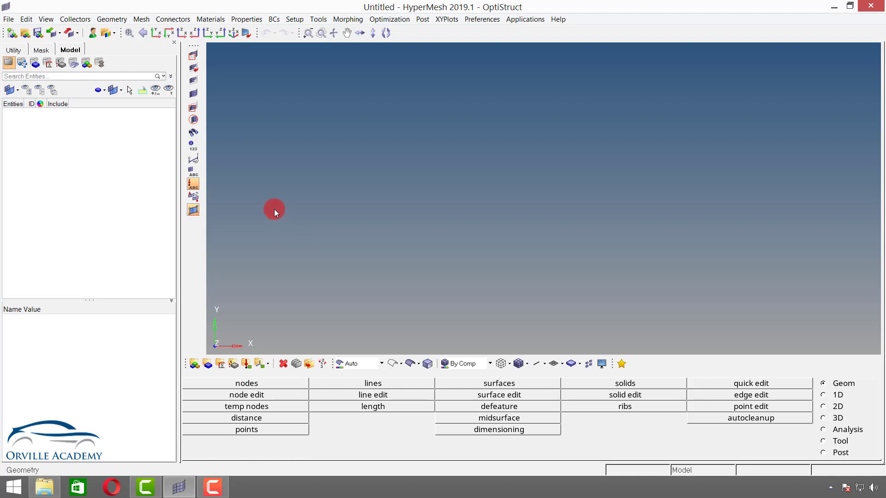
Step: Set up a geometry import with Auto Detect and select Bottom_Plate.igs and Bracket.igs from the Project folder
left_click(51, 34)
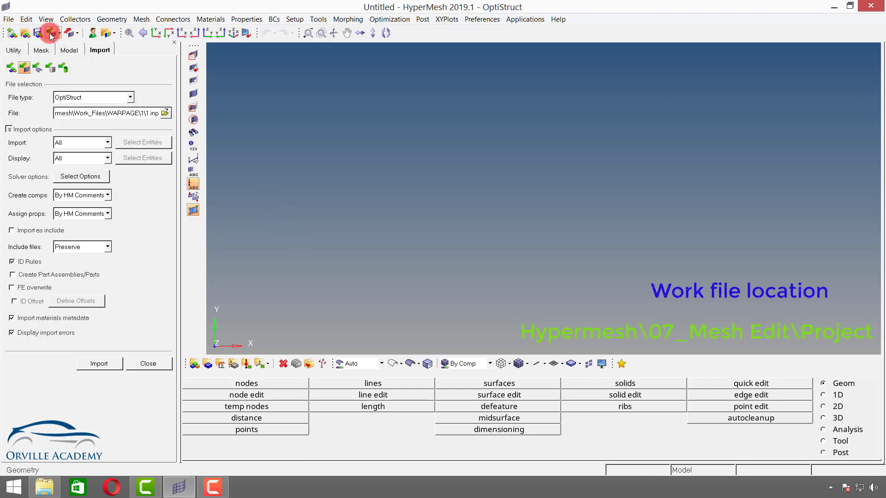
left_click(36, 69)
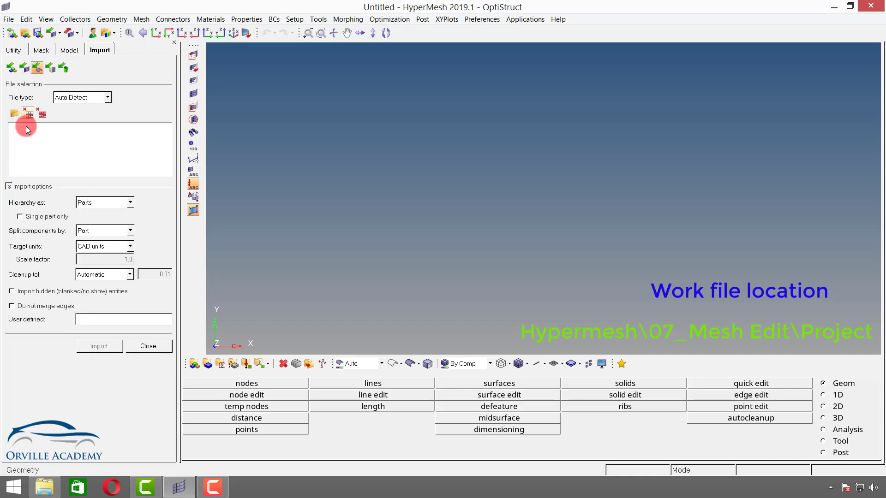
left_click(14, 115)
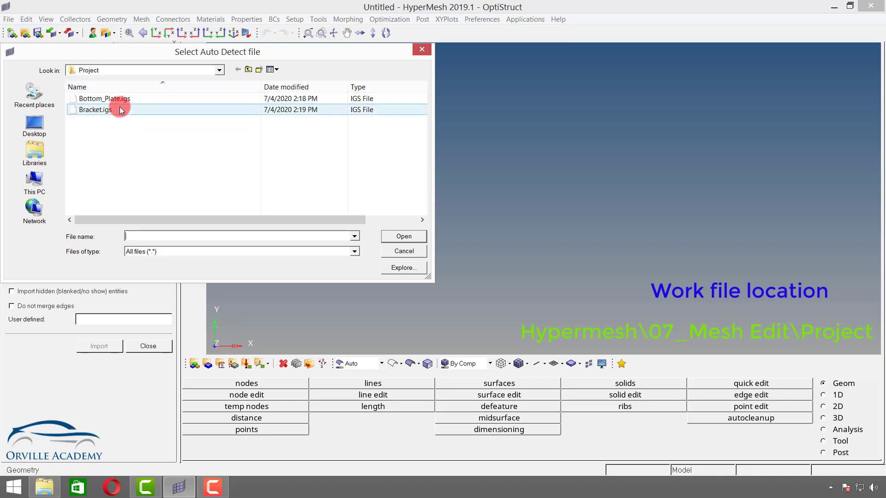
left_click(119, 110)
left_click(121, 99, "shift")
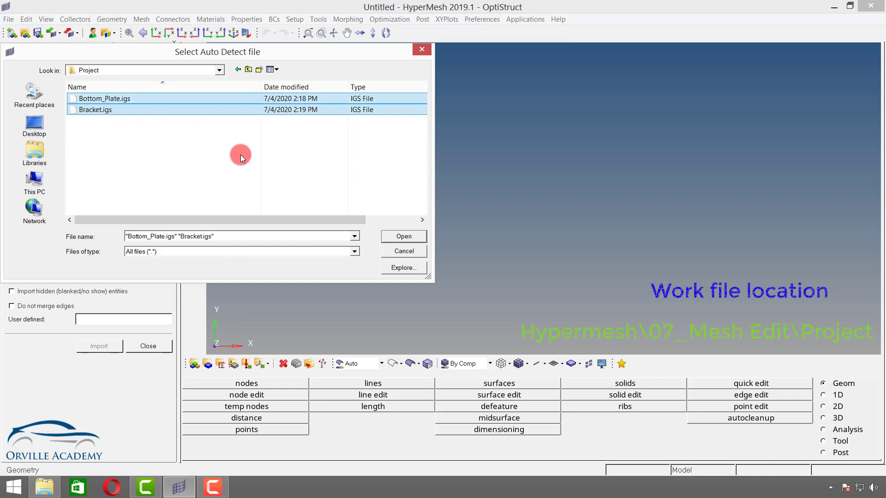
left_click(403, 235)
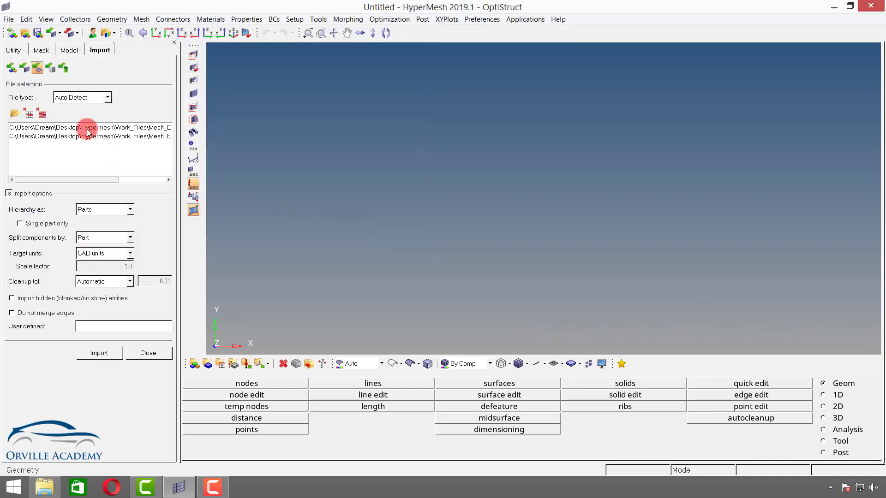
Step: Import the two listed IGS files into the model and close the import settings
left_click(139, 129)
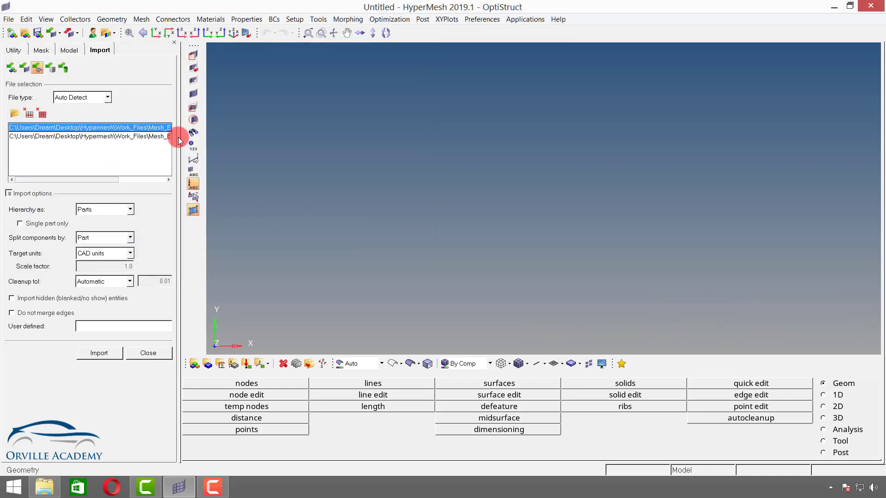
left_click_drag(178, 134, 233, 134)
left_click(161, 352)
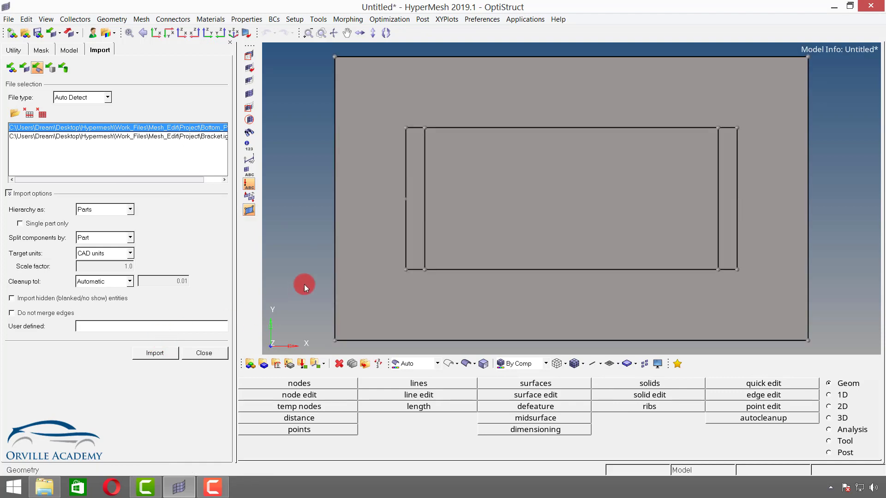
left_click_drag(478, 229, 475, 148, "ctrl")
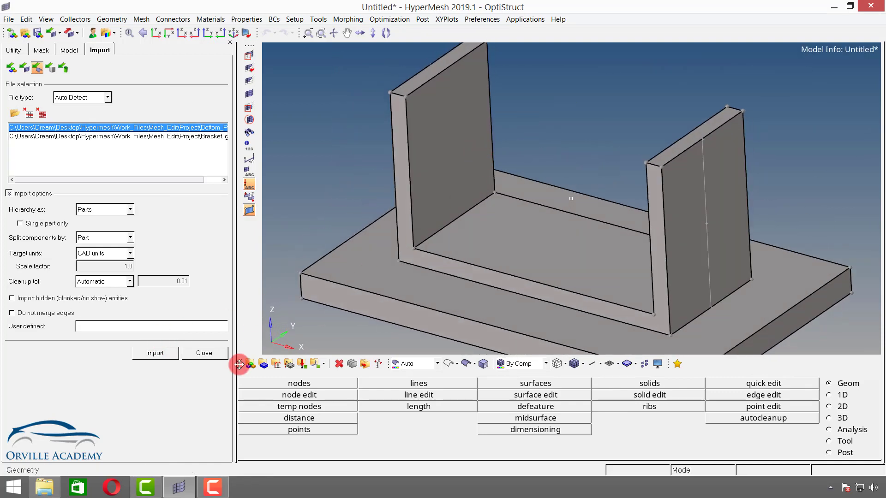
left_click(205, 353)
left_click_drag(234, 223, 160, 229)
scroll(383, 192, "down", 3, "ctrl")
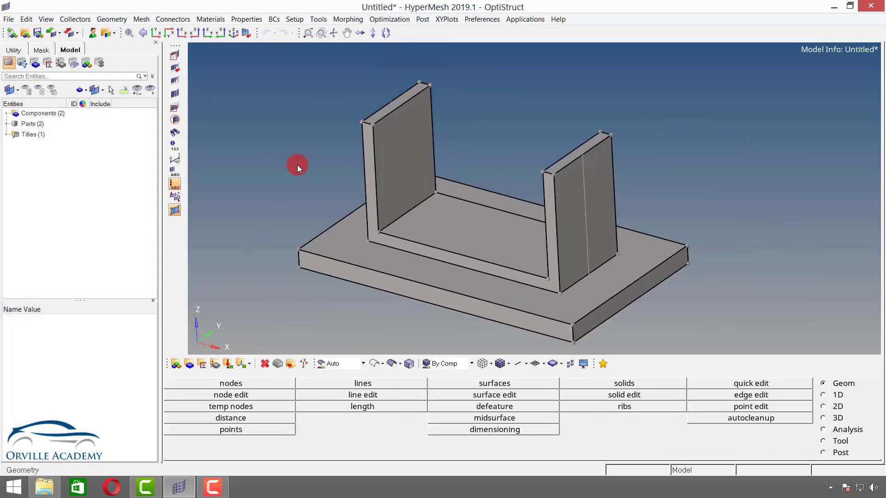
Step: Expand the model's component list and look over the Bottom_Plate and Bracket components
left_click(6, 114)
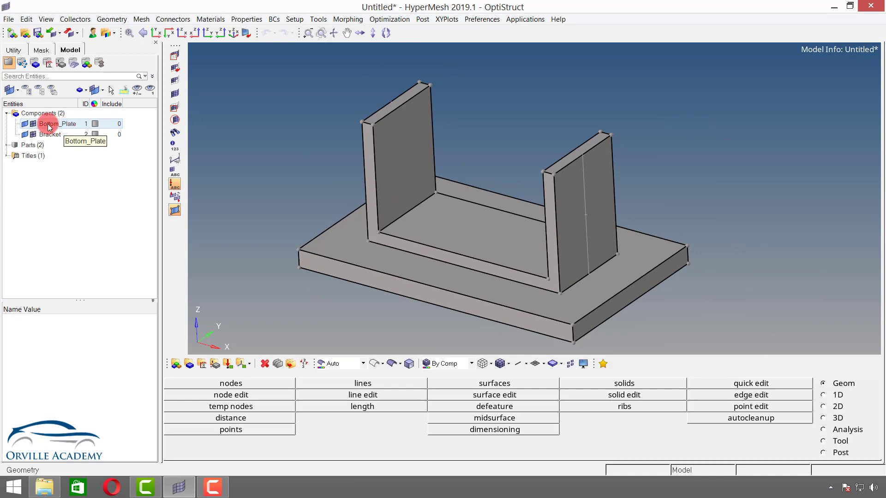
left_click(65, 136)
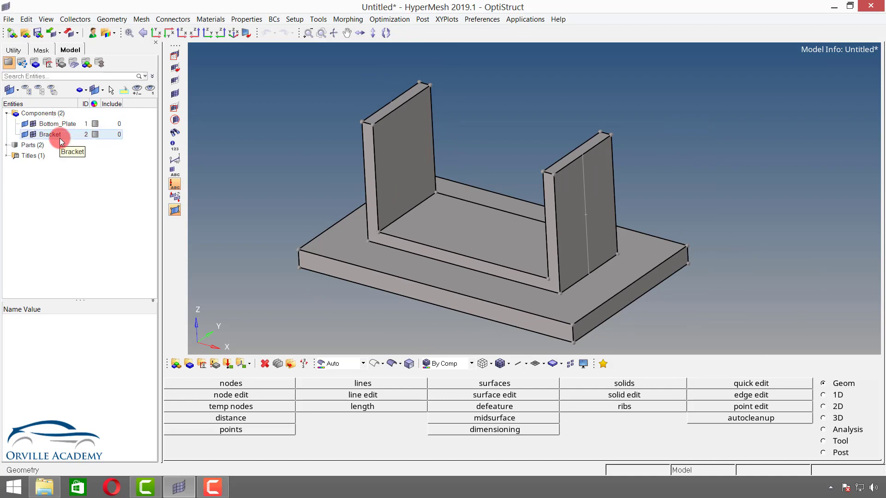
left_click(439, 236)
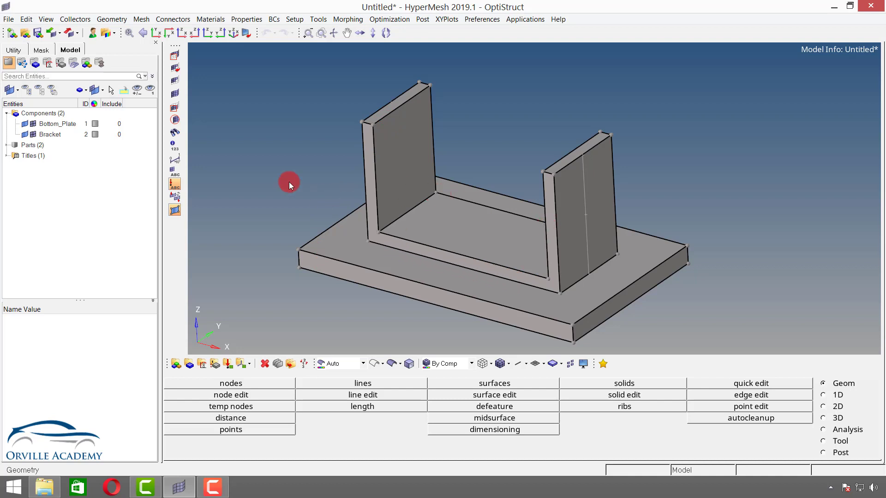
Step: Change the color of the Bracket component to dark green
left_click(96, 134)
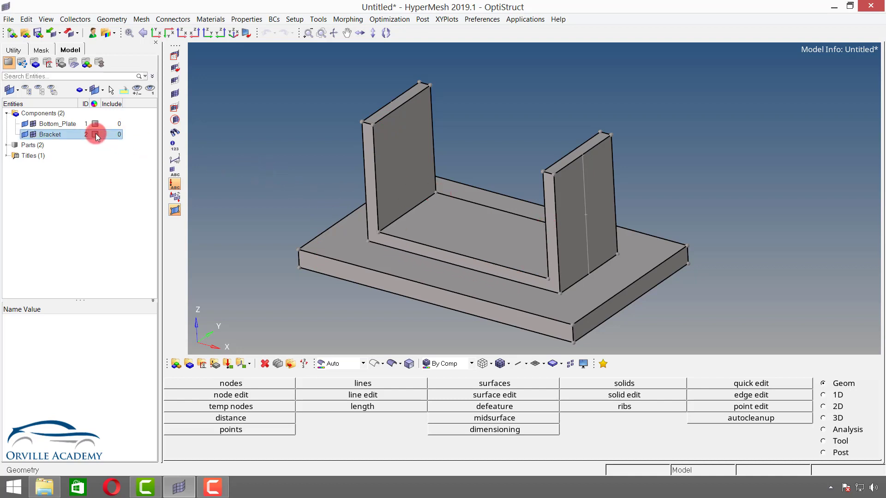
left_click(96, 134)
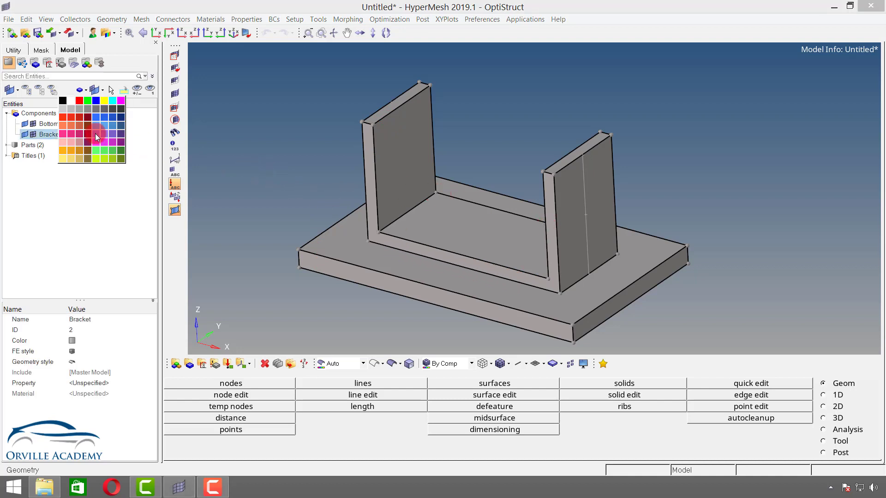
left_click(121, 160)
left_click(148, 184)
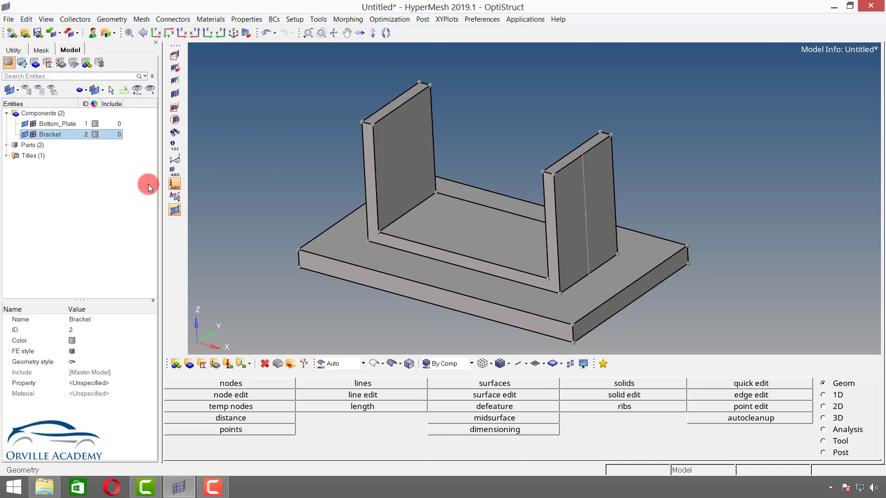
left_click(96, 134)
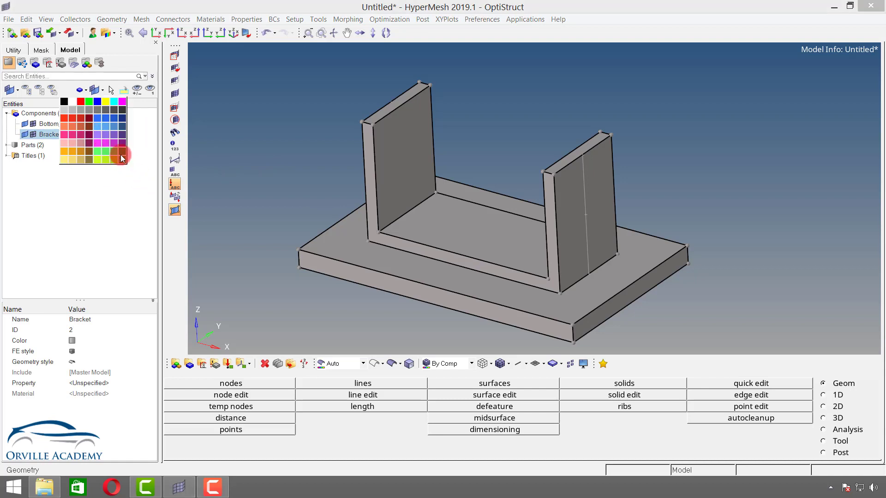
left_click(120, 152)
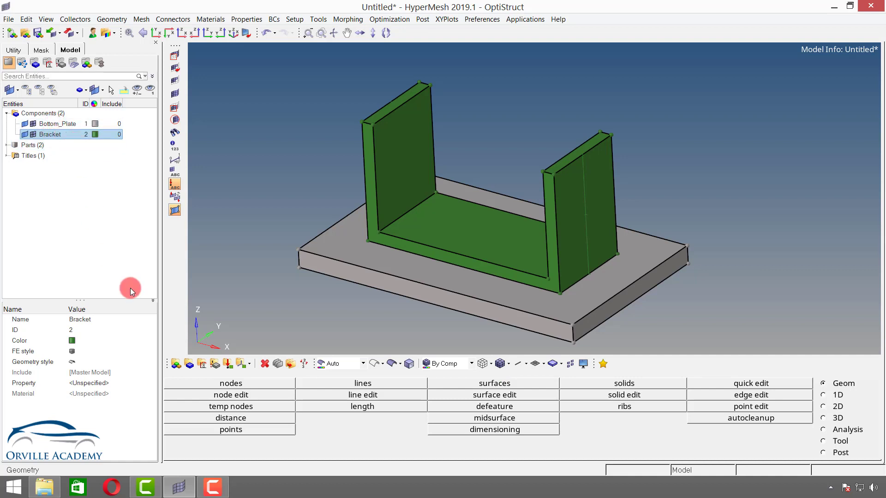
Step: Start creating a new component and enter Bottom_Plate_M as its name
left_click(189, 364)
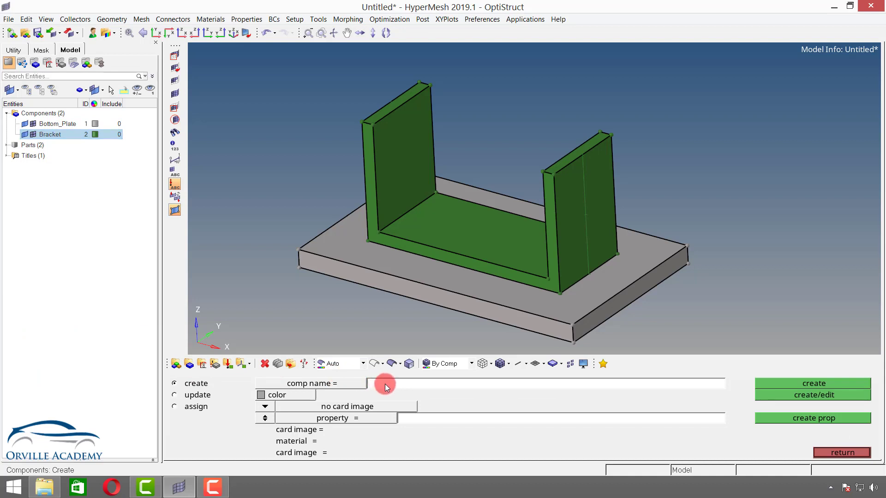
type("Bottome")
key("BackSpace")
type("_Plate_M")
Step: Measure the thickness of the bottom plate and of the bracket wall between two corner points each
key("F4")
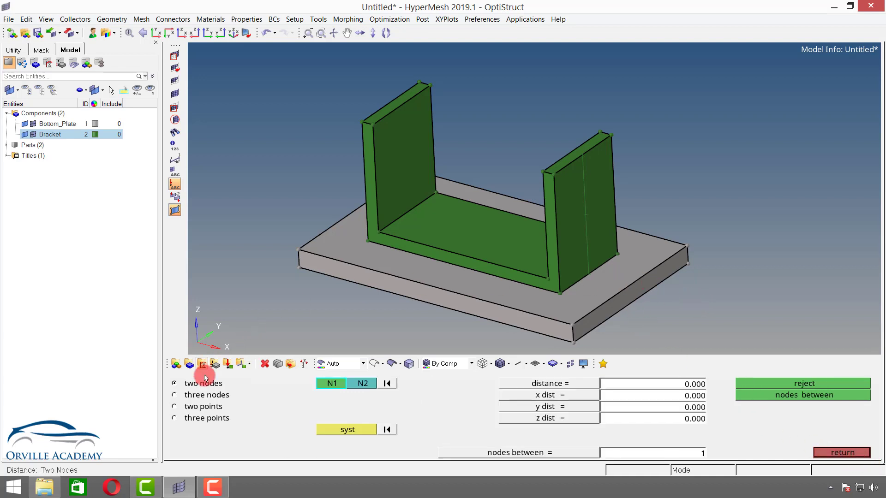
left_click(201, 408)
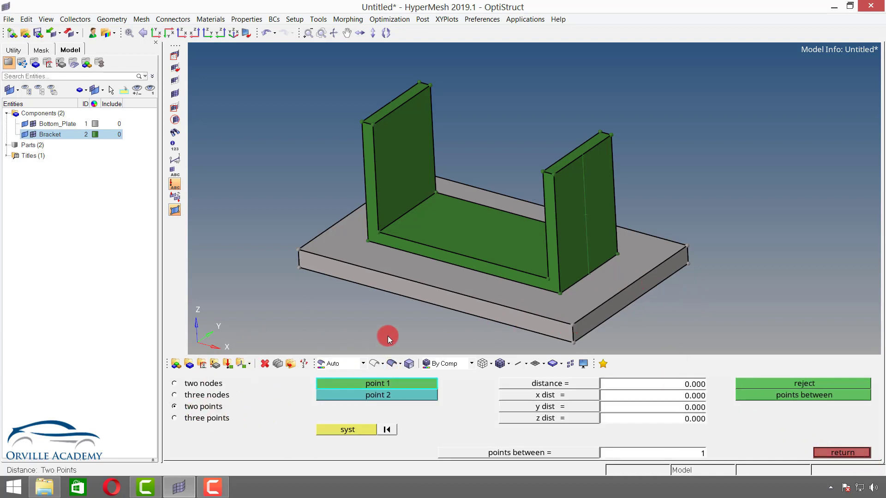
right_click_drag(484, 275, 457, 239, "ctrl")
left_click(545, 288)
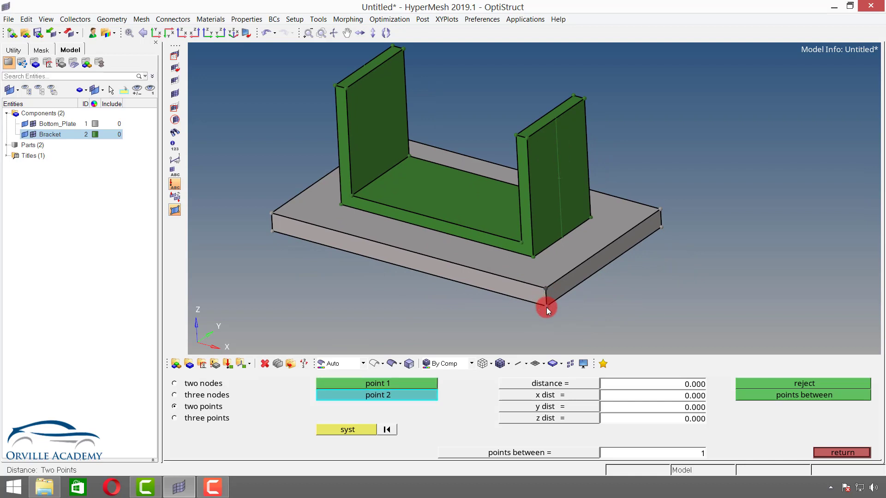
left_click(547, 307)
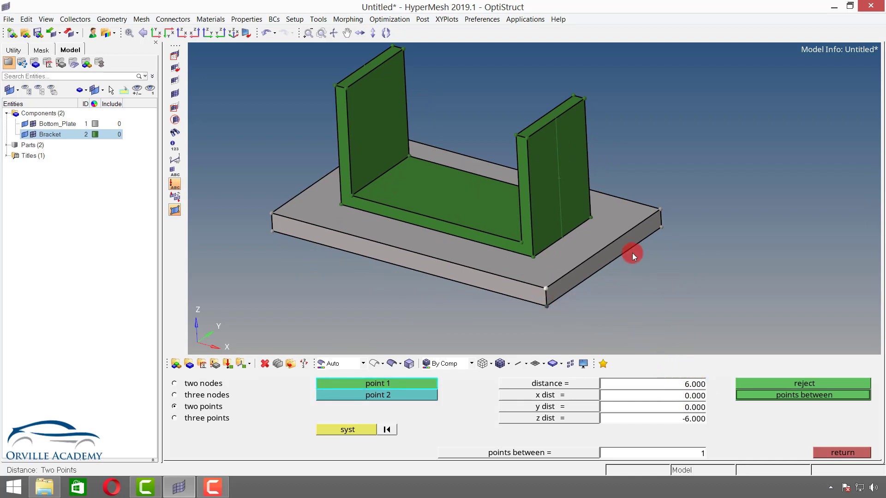
left_click(521, 142)
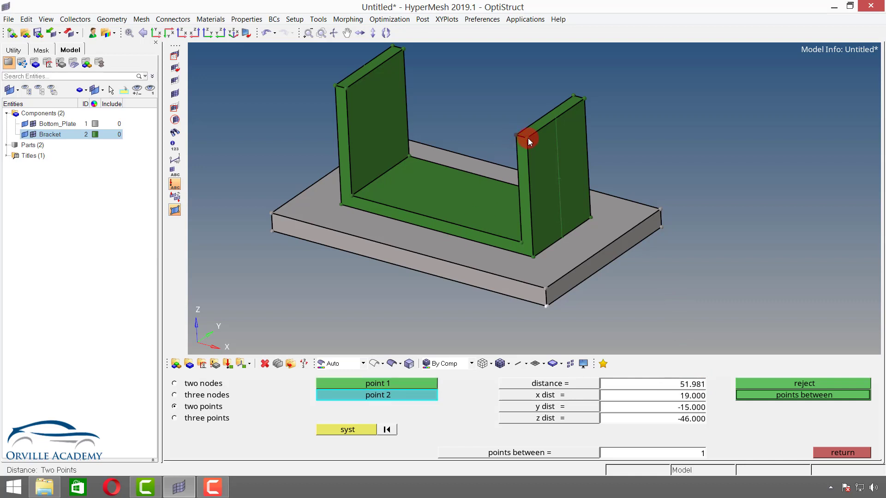
left_click(528, 137)
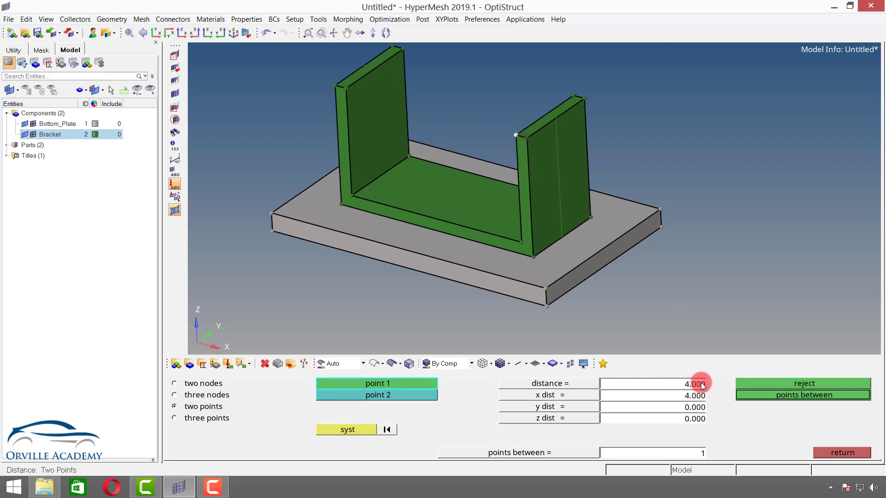
left_click(834, 454)
Step: Change the new component's name to Bottom_Plate_6p0 and create it with no property
left_click(459, 384)
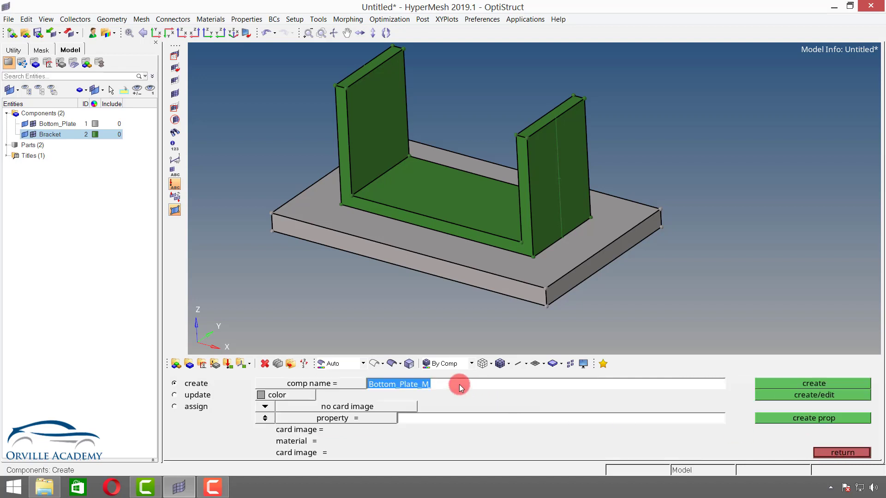
left_click(459, 384)
key("BackSpace")
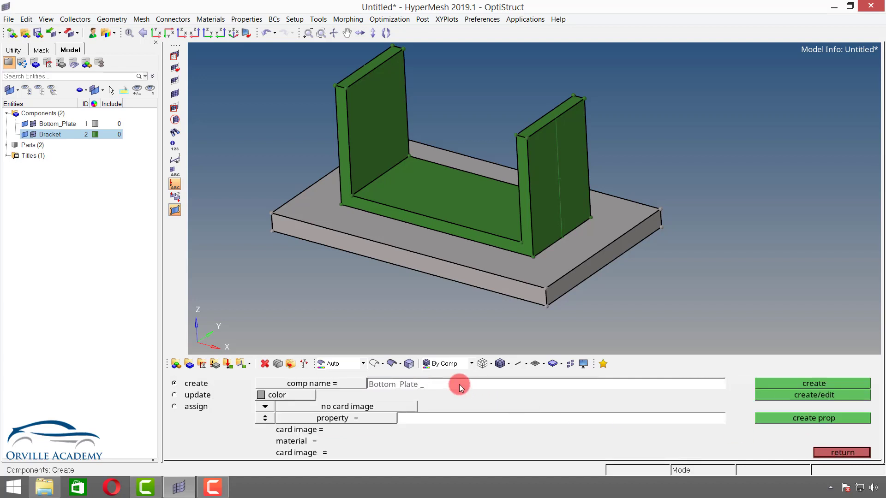
type("6p0")
left_click(264, 418)
left_click(791, 398)
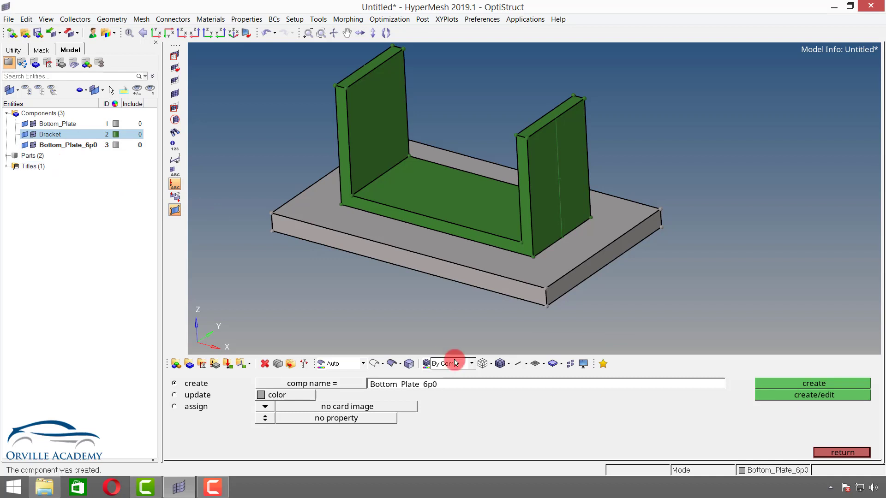
Step: Create another component named Bracket_4p0 with no card image and no property
left_click(442, 386)
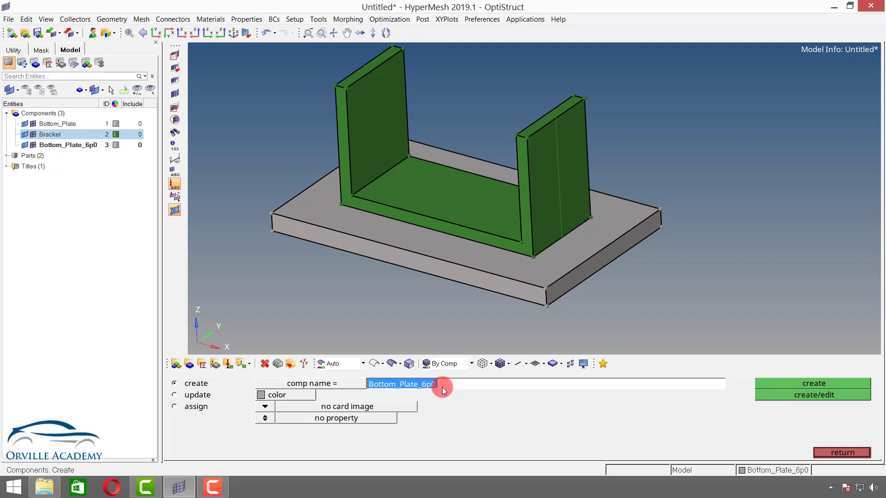
type("Bracket_")
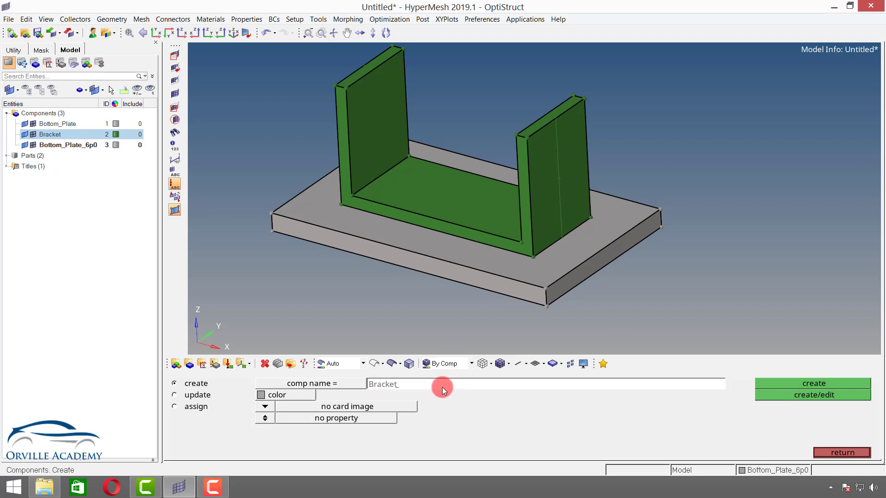
type("4p0_")
left_click(785, 398)
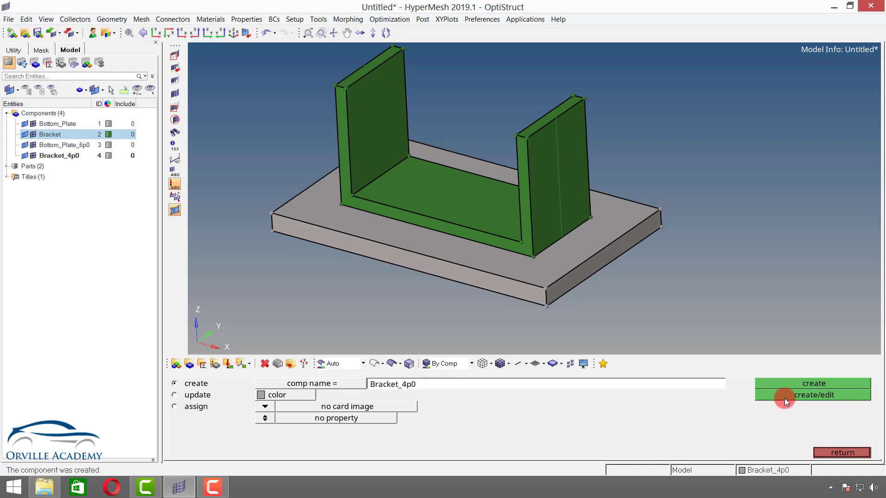
Step: Apply Autocolor to all four components, from Bottom_Plate to Bracket_4p0, and leave component creation
left_click(61, 123)
left_click(54, 155, "shift")
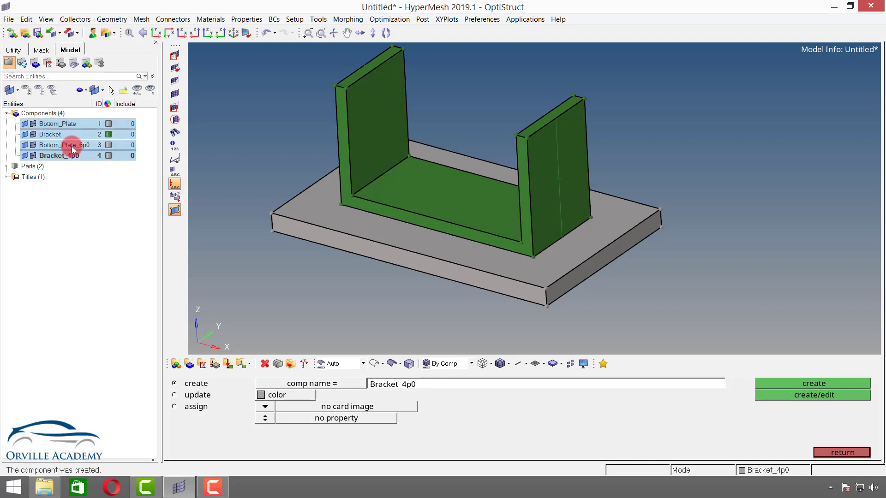
left_click(107, 124)
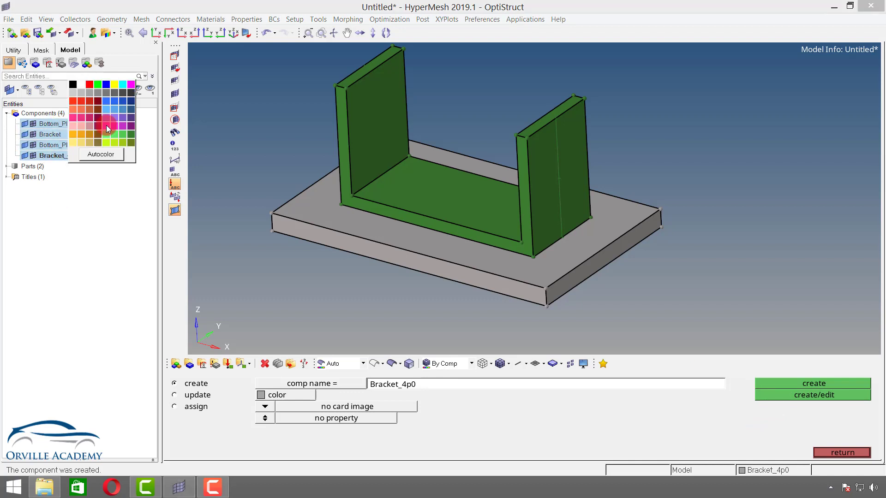
left_click(102, 155)
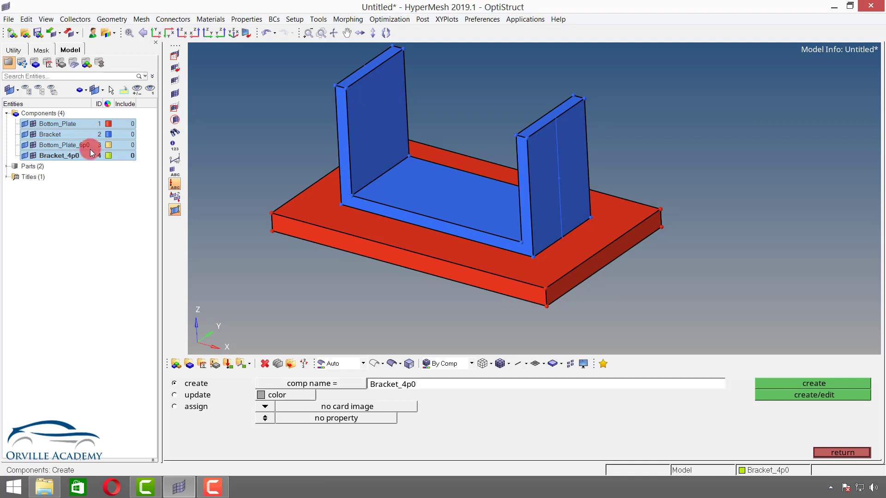
left_click(853, 453)
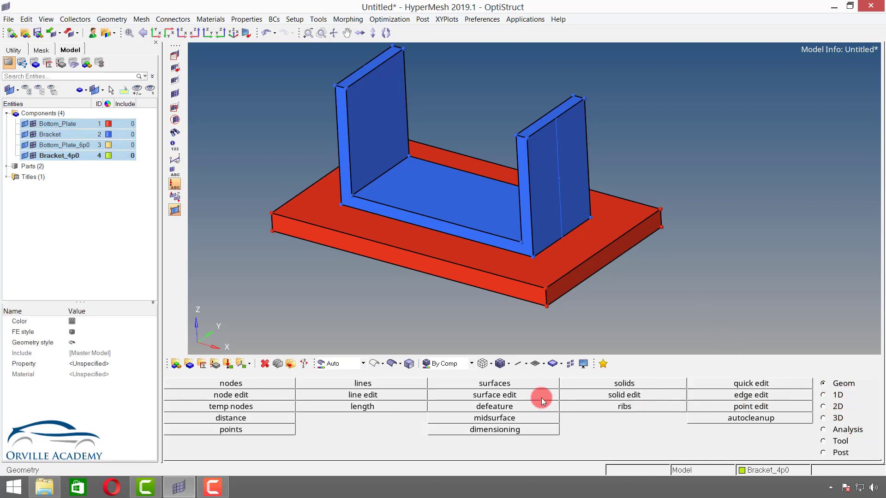
Step: Extract the midsurface of the bracket solid with auto extraction, using the closed solid option
left_click(491, 419)
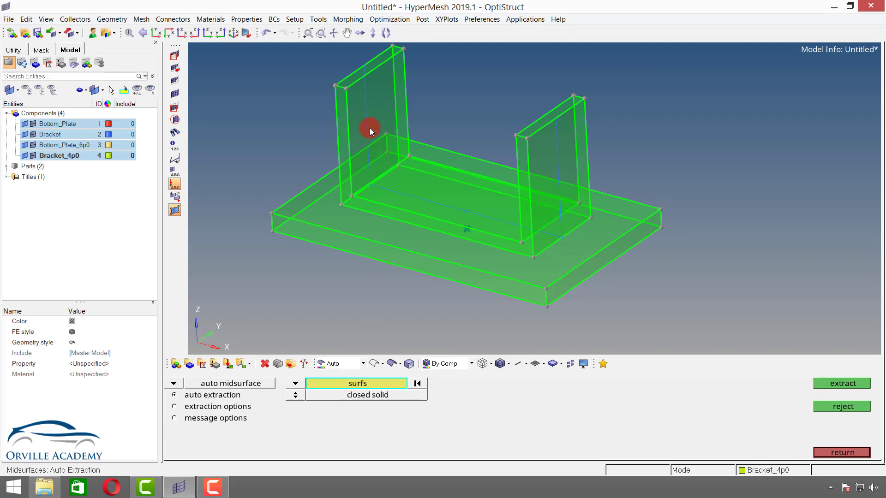
left_click(353, 99)
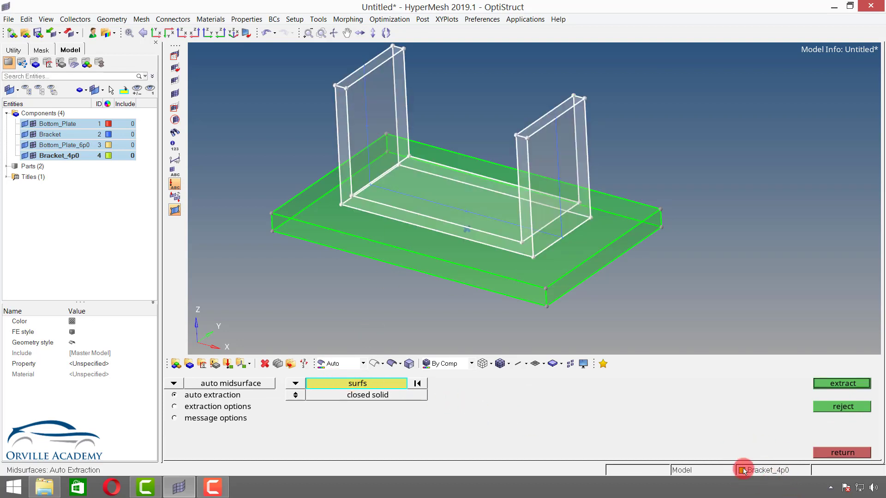
left_click(818, 385)
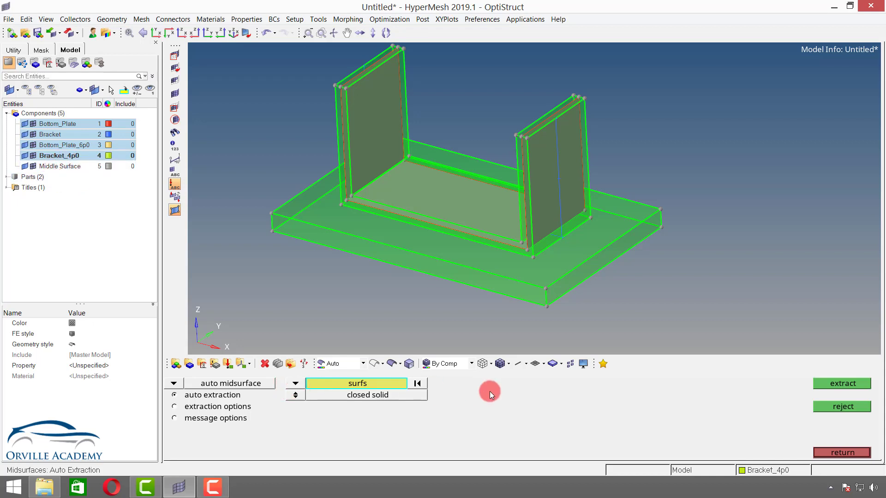
left_click(823, 454)
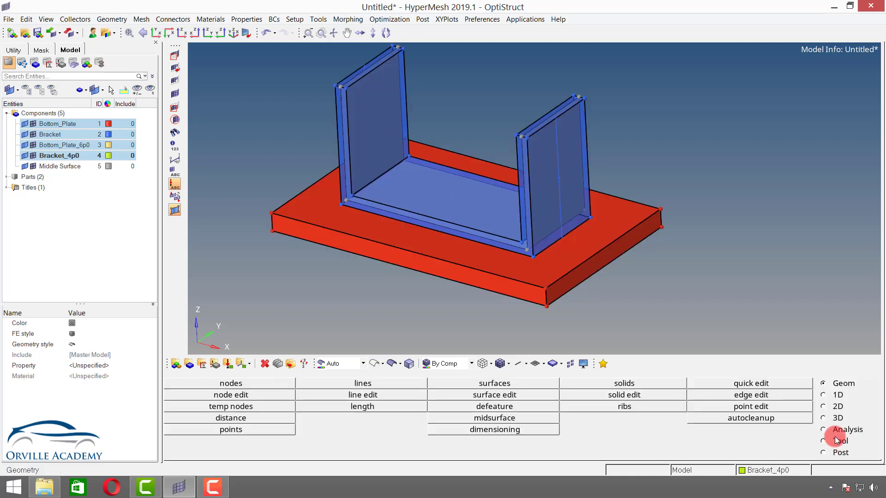
Step: Organize the surfaces of the Middle Surface component by moving them into the Bracket_4p0 component
left_click(833, 444)
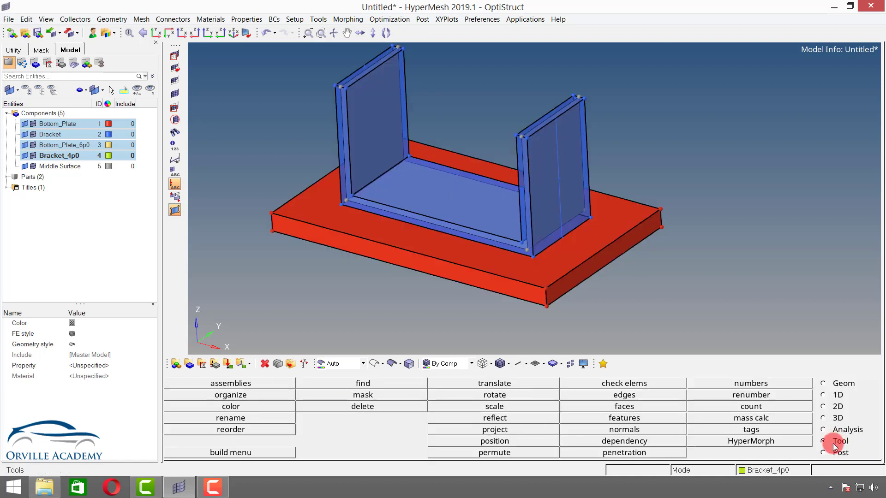
left_click(256, 395)
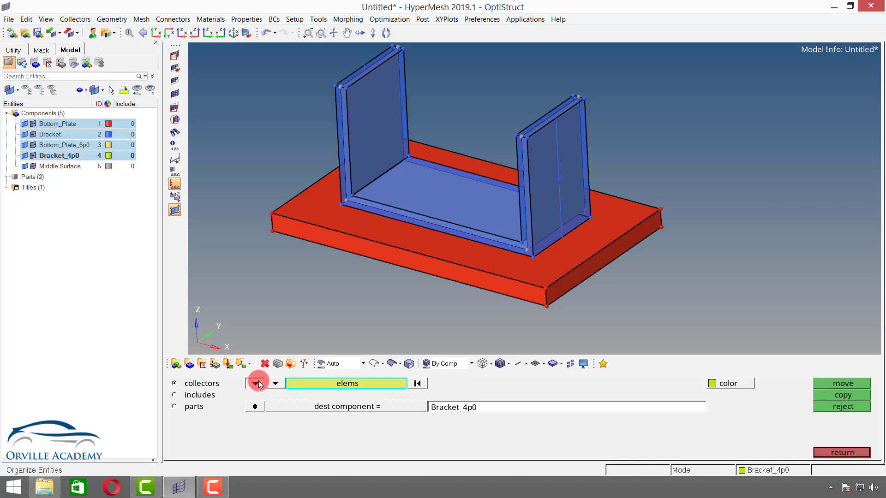
left_click(256, 384)
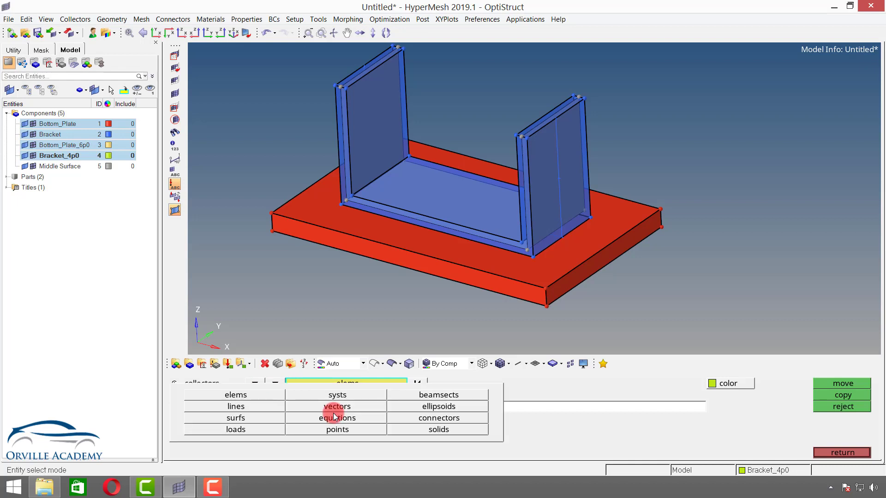
left_click(266, 417)
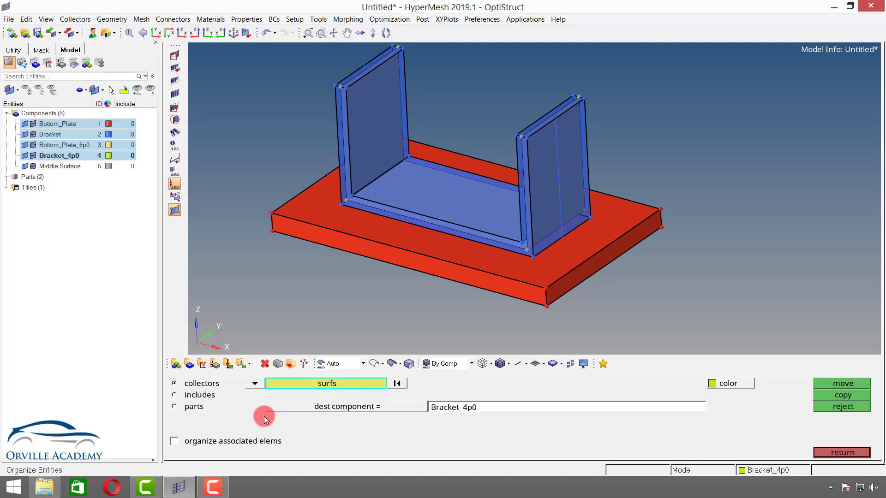
left_click(317, 386)
left_click(279, 439)
left_click(221, 418)
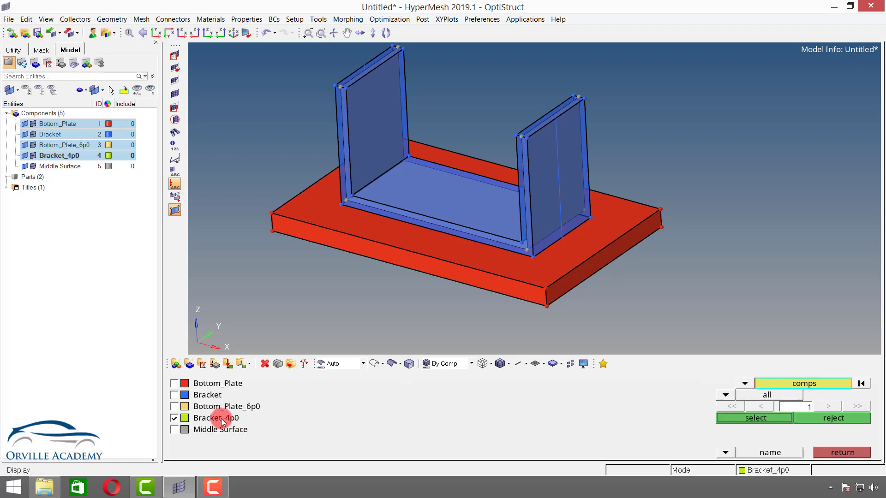
left_click(174, 431)
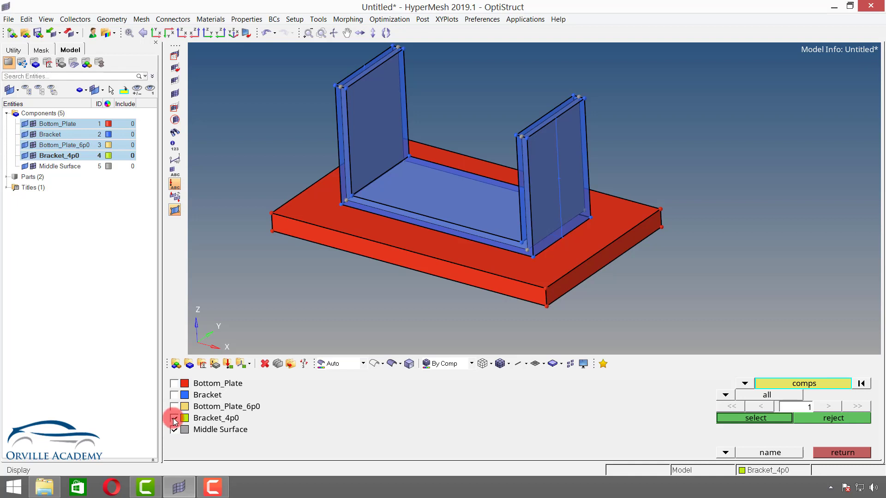
left_click(174, 419)
left_click(750, 419)
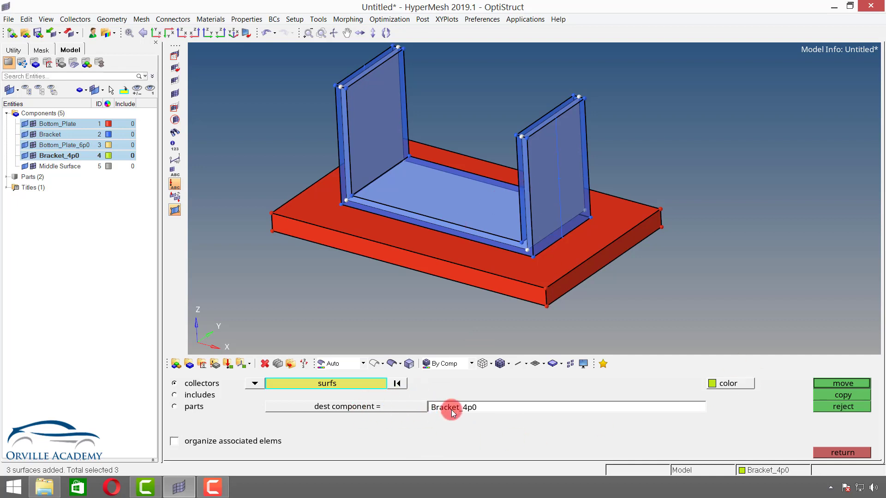
left_click(844, 383)
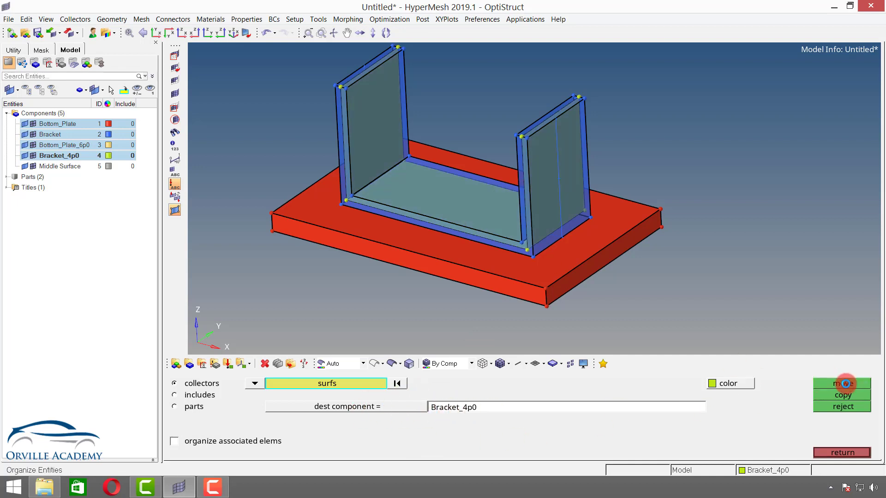
left_click(843, 452)
Step: Extract the midsurface of the bottom plate solid with auto extraction, using the closed solid option
left_click(842, 385)
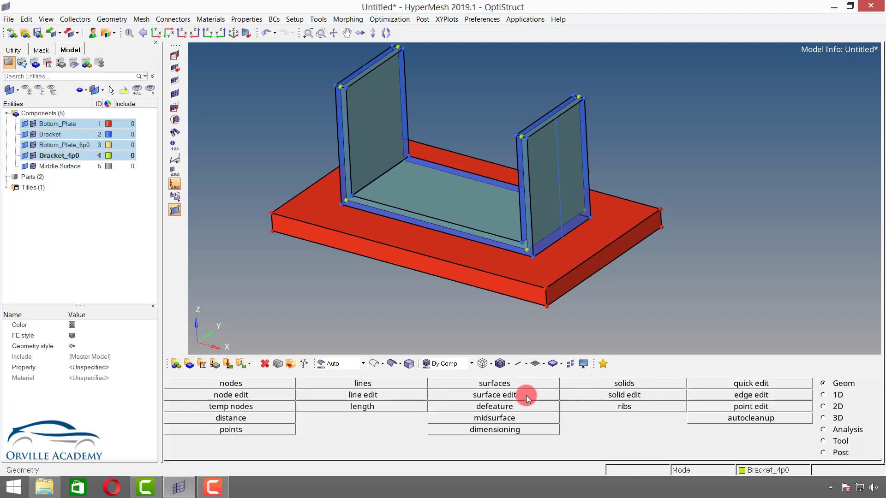
left_click(495, 418)
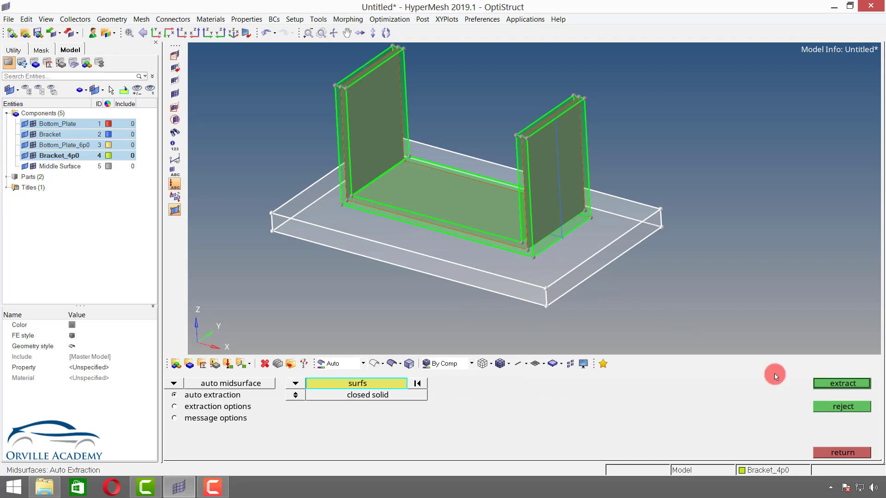
left_click(828, 385)
left_click(837, 454)
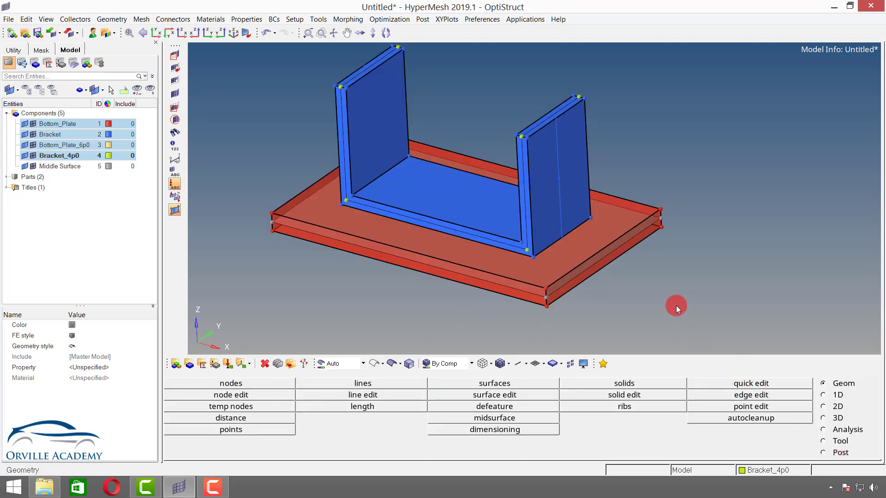
Step: Select the surface in the Middle Surface component and move it into the Bottom_Plate_6p0 component
key("shift+F11")
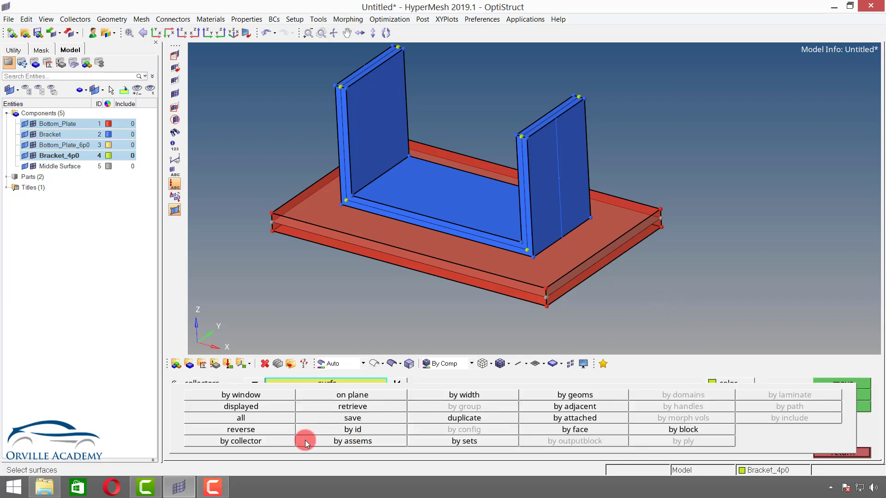
left_click(292, 441)
left_click(215, 428)
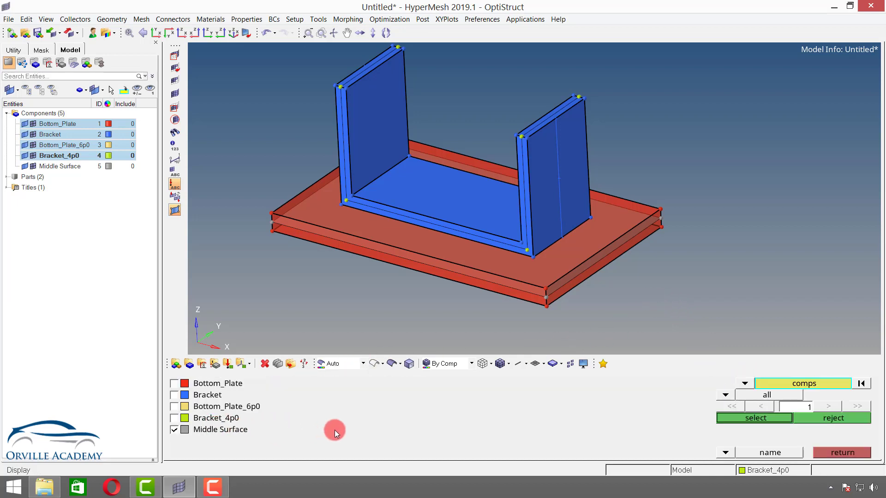
middle_click(336, 431)
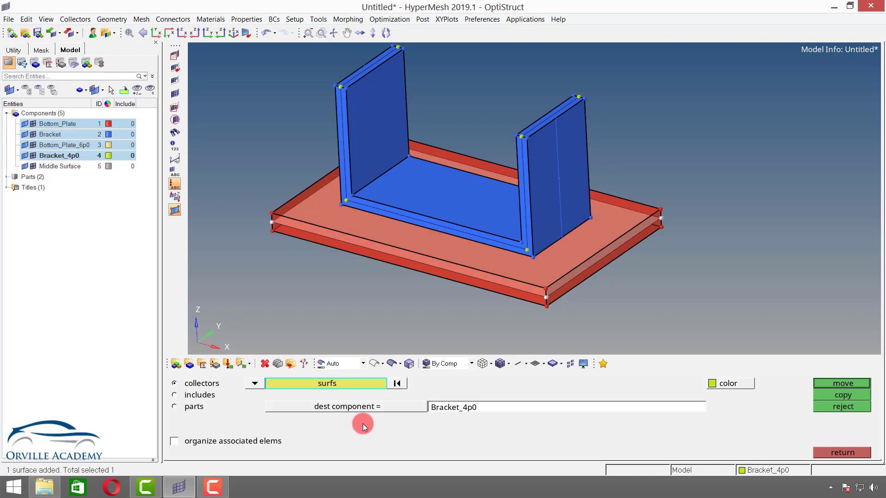
left_click(380, 406)
left_click(218, 408)
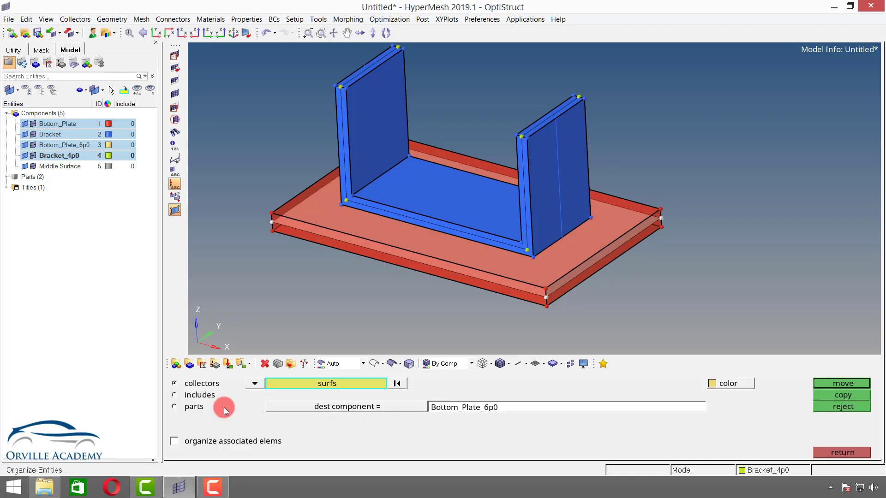
left_click(854, 385)
left_click(850, 451)
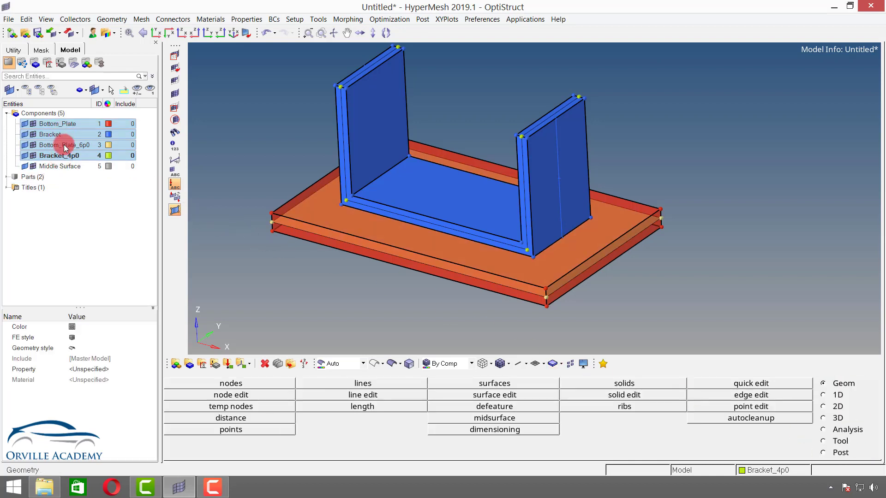
Step: Isolate only the Bottom_Plate_6p0 and Bracket_4p0 components in the view
left_click(57, 167)
left_click(62, 147)
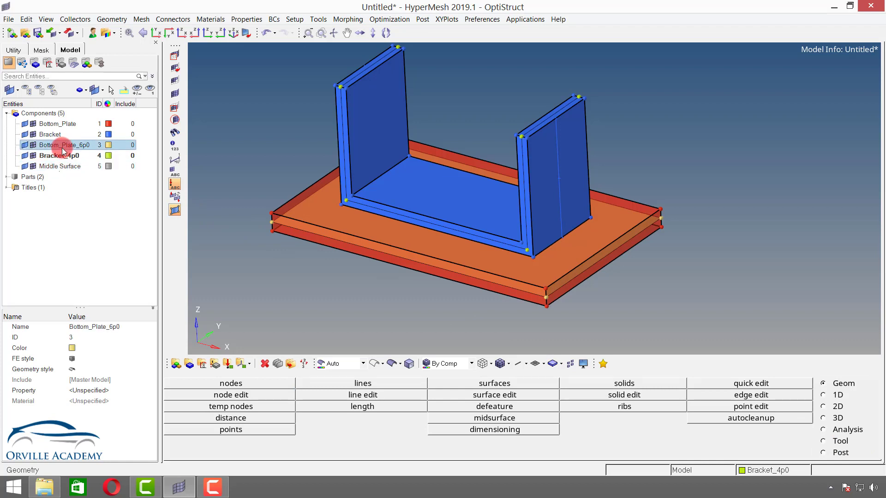
left_click(59, 157, "ctrl")
right_click(58, 158)
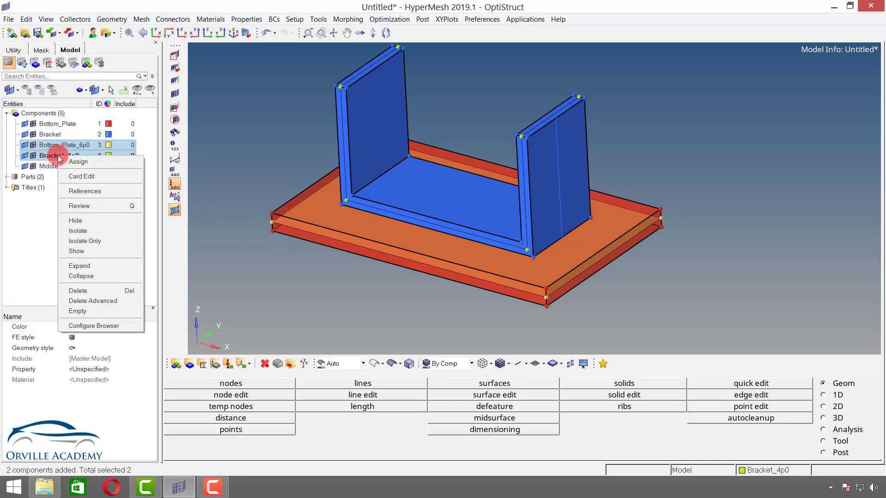
left_click(106, 241)
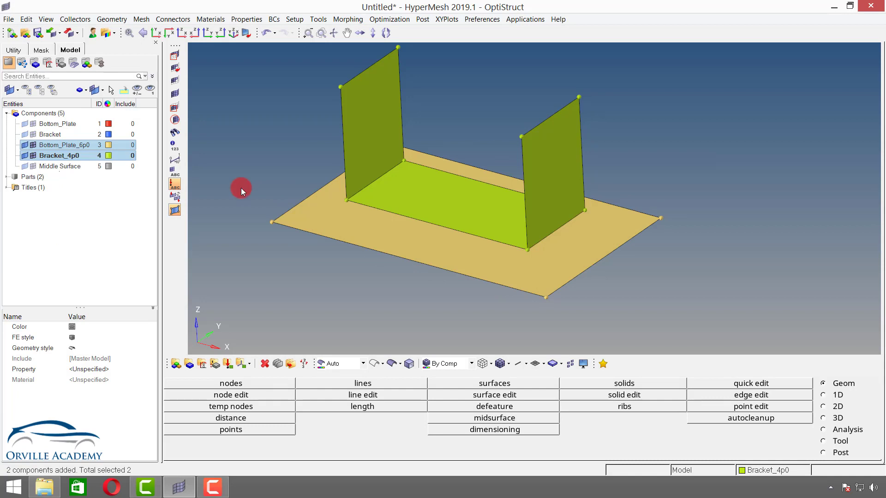
Step: Automesh one upright wall of the bracket midsurface with element size 10 and mixed mesh type
key("F12")
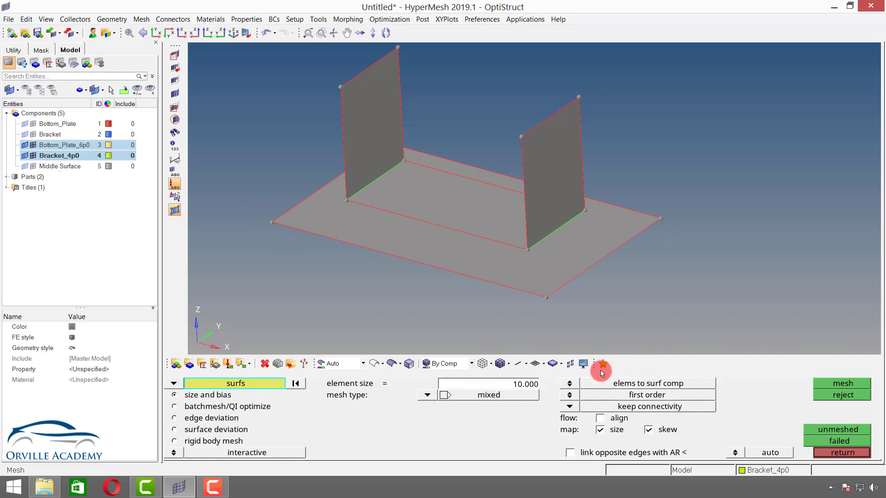
left_click(373, 108)
middle_click(373, 122)
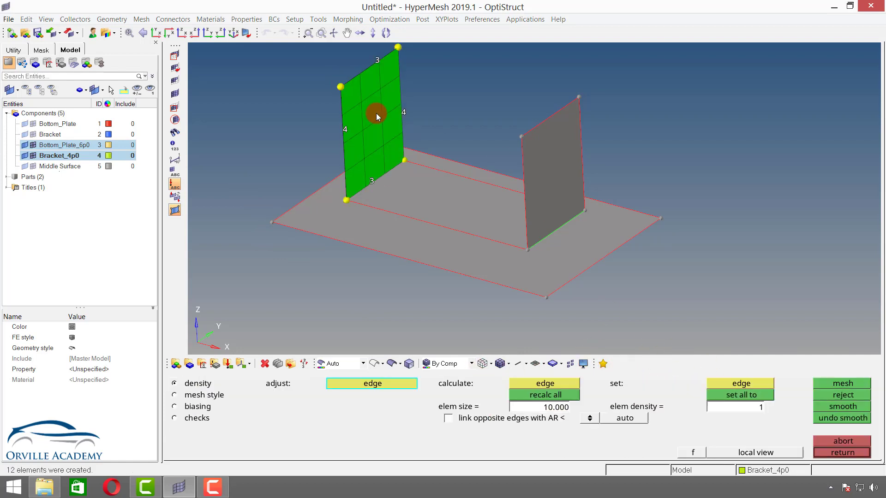
middle_click(366, 142)
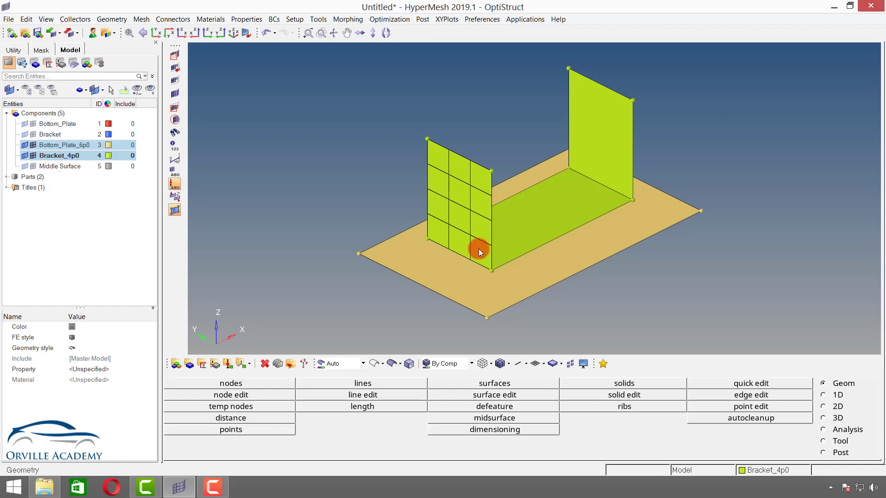
Step: Automesh the base surface of the bracket with element size 10 and mixed mesh type
key("F12")
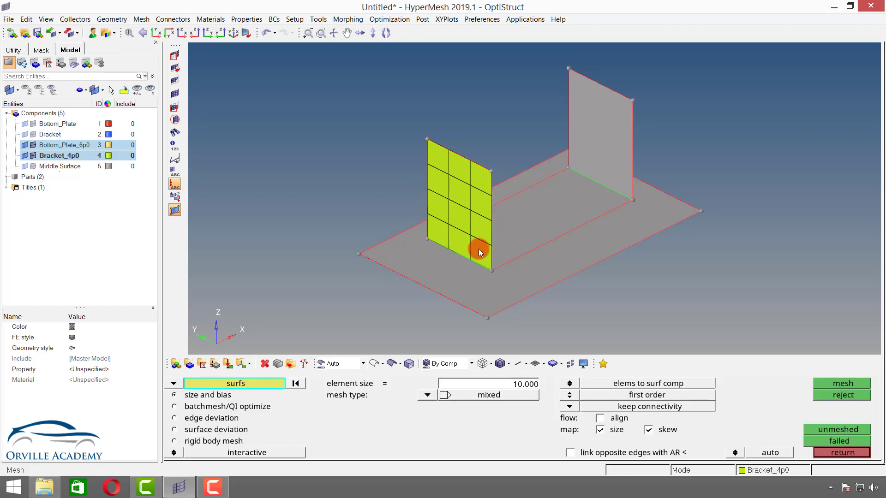
left_click(519, 240)
middle_click(525, 245)
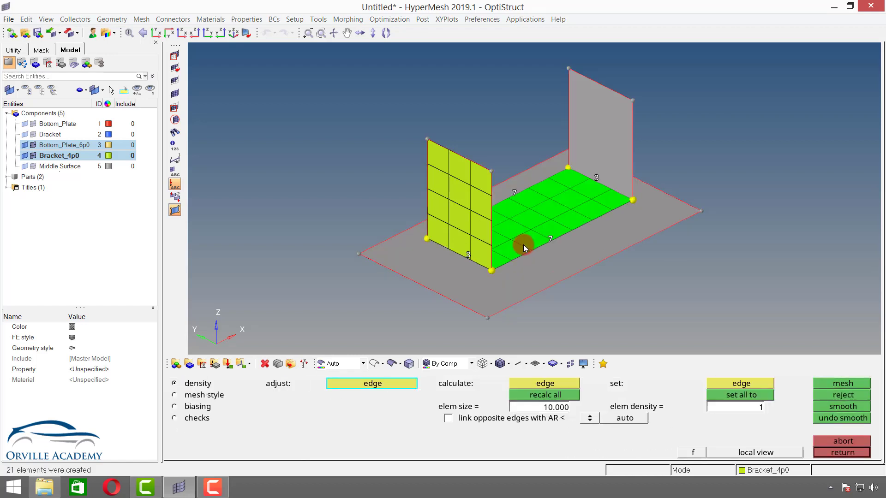
middle_click(575, 248)
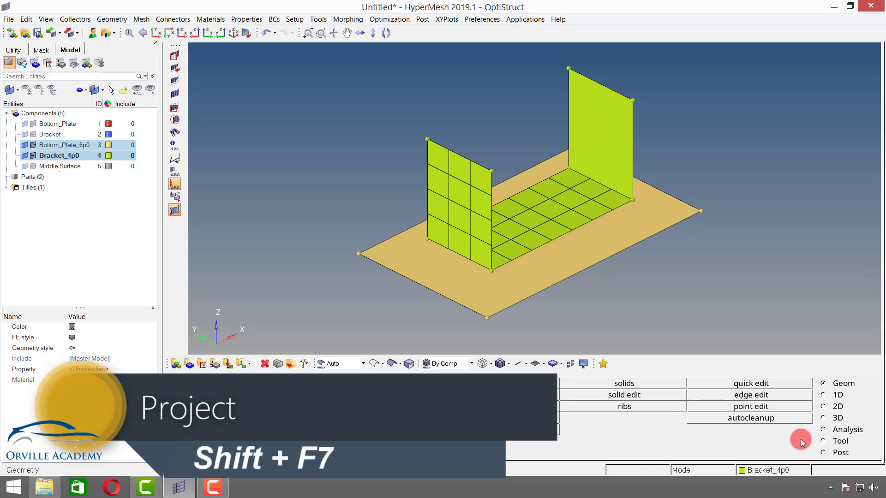
Step: Start projecting elements to a plane and select all elements on the face of the meshed upright bracket wall
left_click(825, 442)
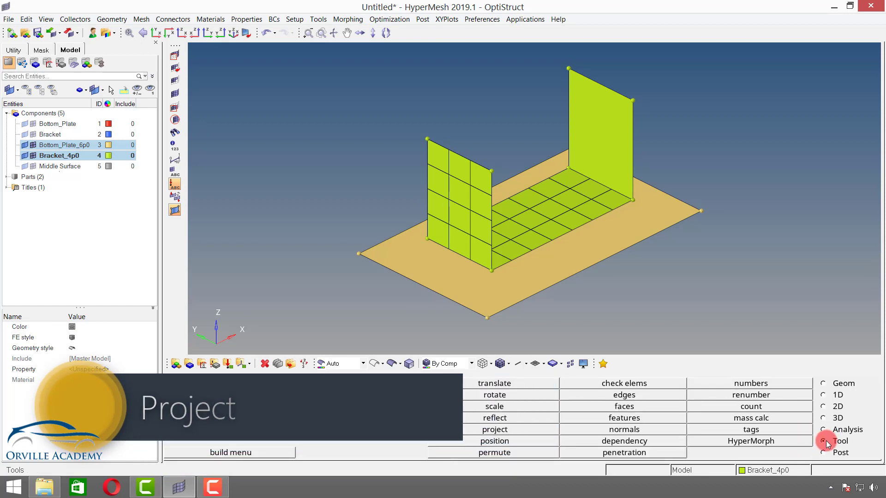
left_click(501, 432)
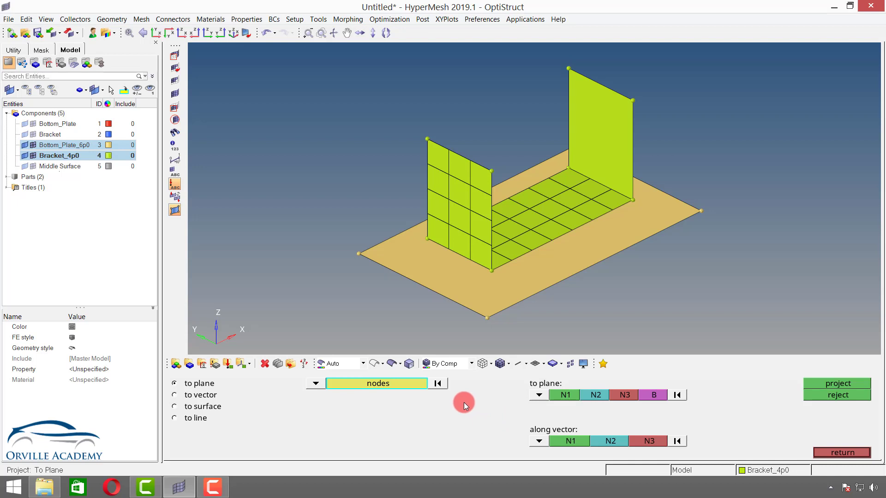
left_click(316, 383)
left_click(315, 383)
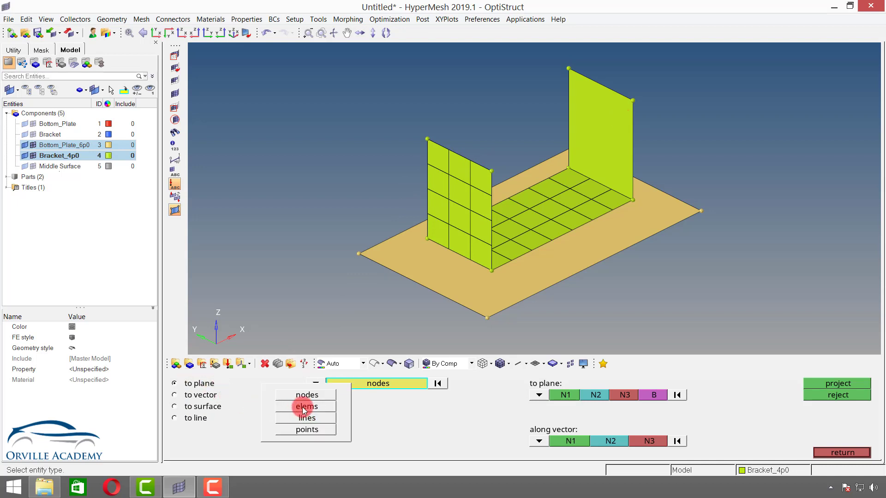
left_click(306, 406)
left_click(458, 176)
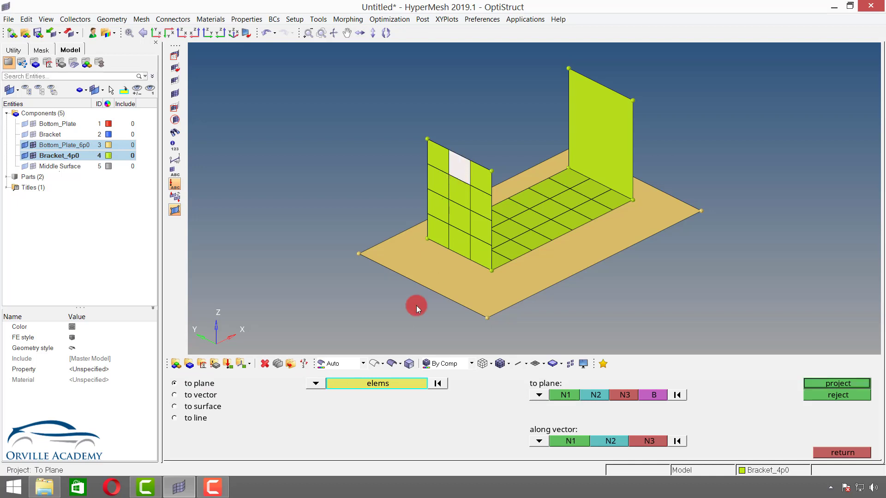
left_click(383, 384)
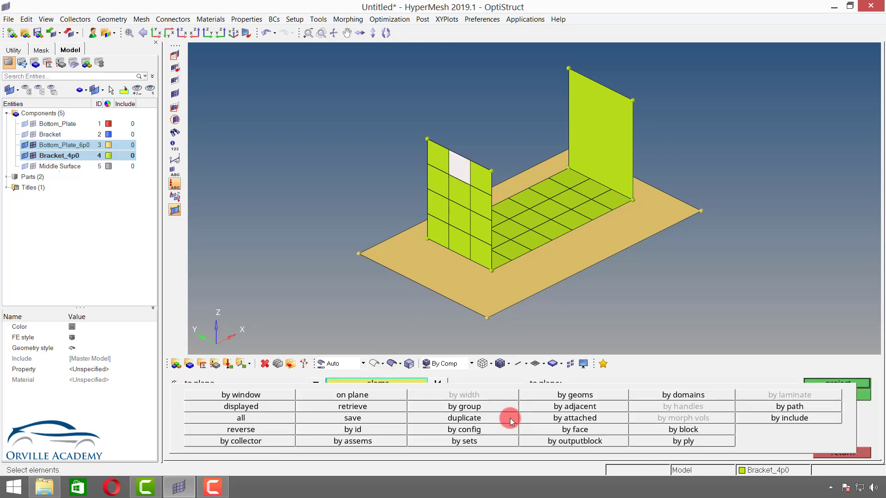
left_click(551, 431)
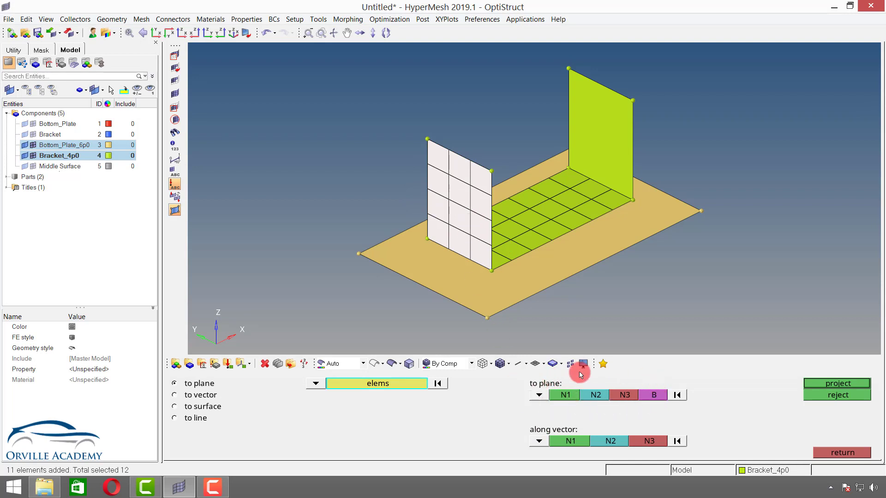
Step: Define the projection plane with three nodes picked on the bracket's unmeshed opposite wall
left_click(571, 395)
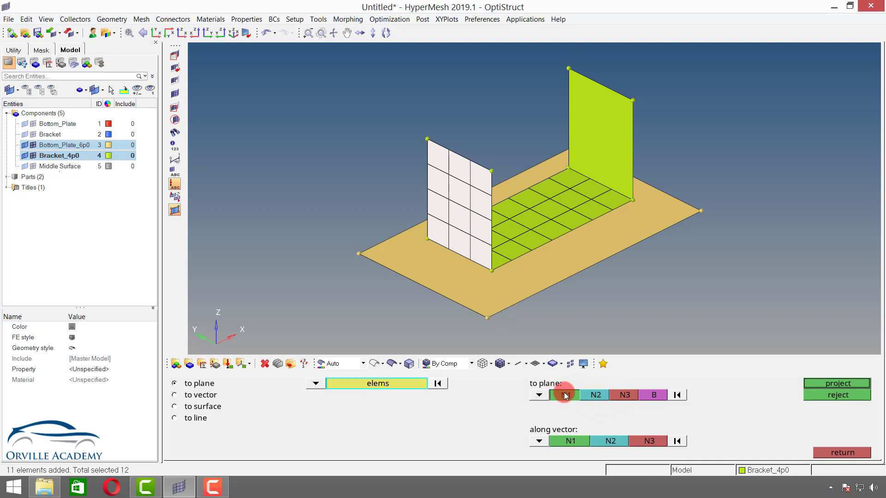
left_click(594, 116)
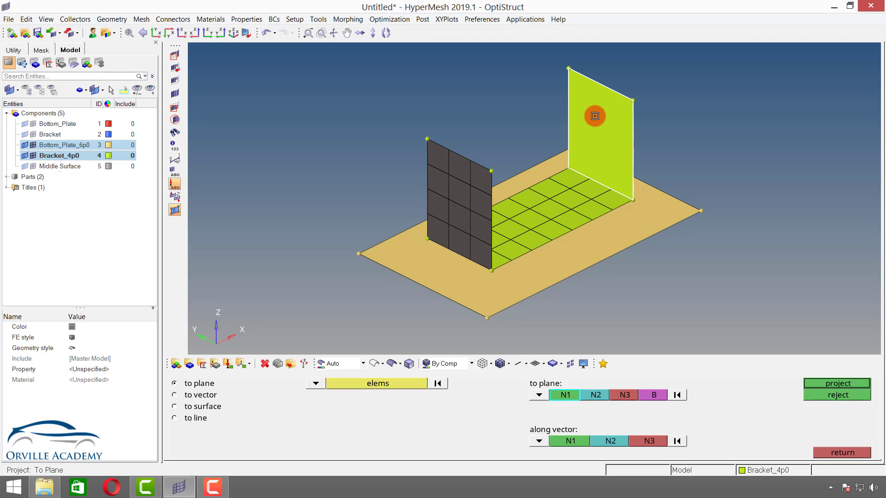
left_click(595, 116)
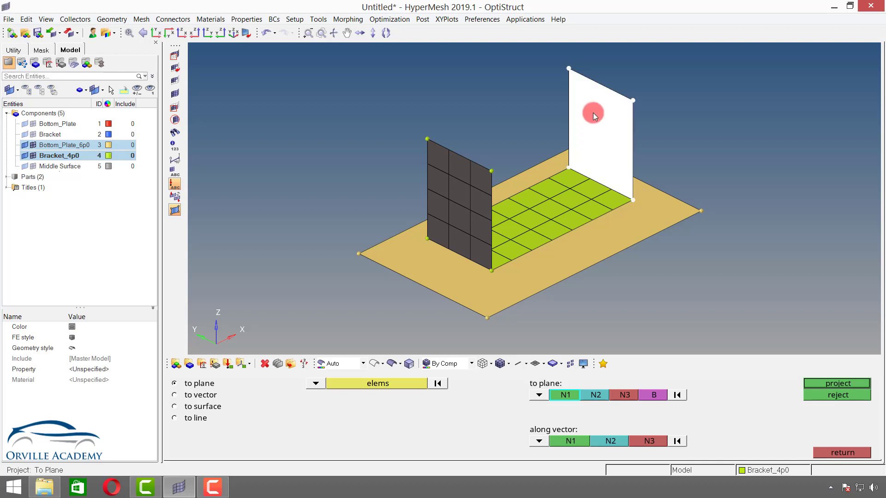
left_click(593, 113)
left_click(589, 140)
left_click(610, 146)
Step: Set the projection vector with two nodes picked along the long edge of the bracket base, towards the unmeshed wall
left_click(571, 442)
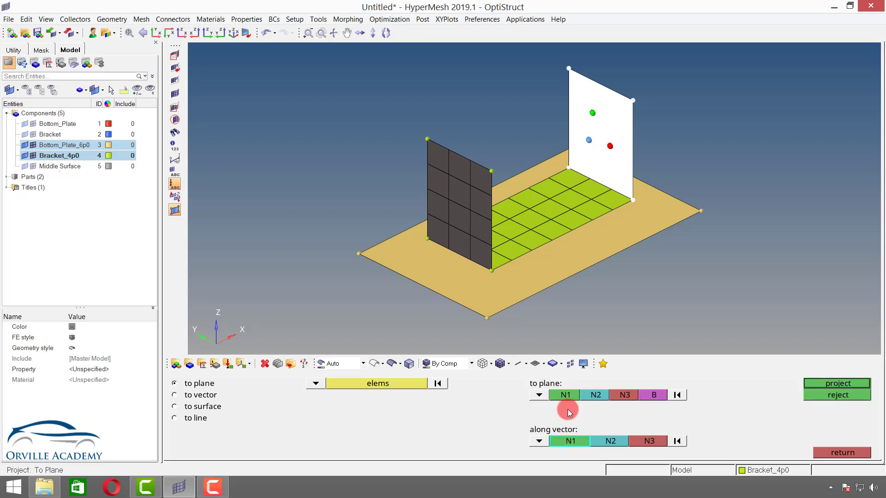
left_click(553, 240)
left_click(573, 229)
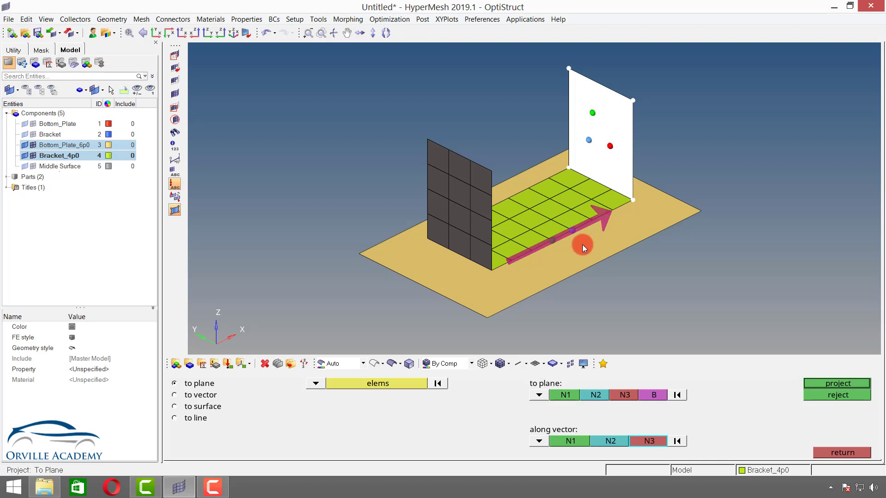
Step: Duplicate the selected wall elements into the current component and project the copies onto the opposite wall's plane
left_click(407, 384)
left_click(407, 384)
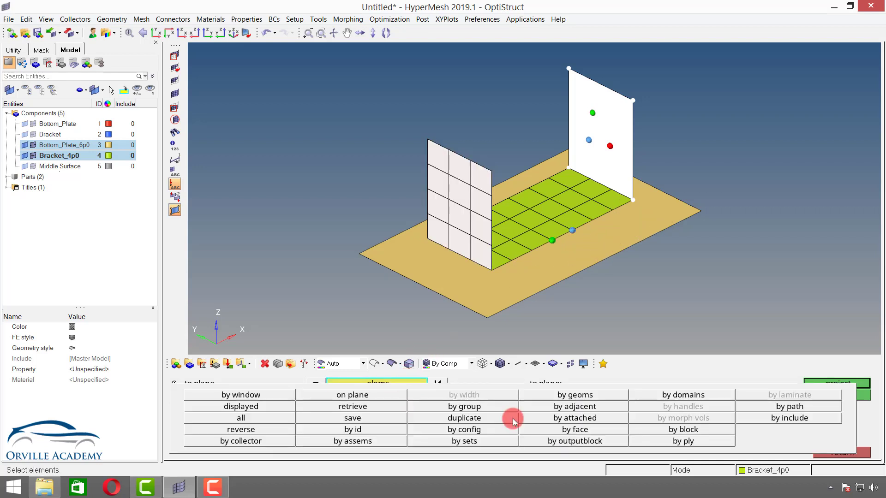
left_click(488, 419)
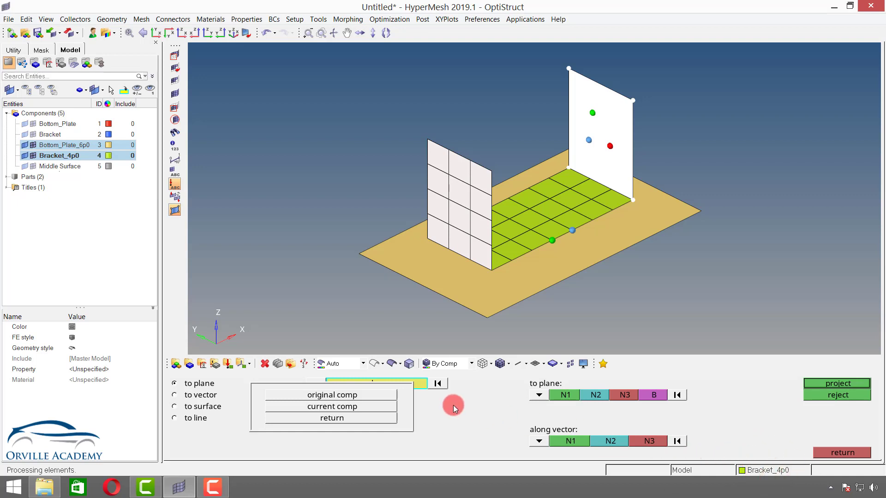
left_click(354, 406)
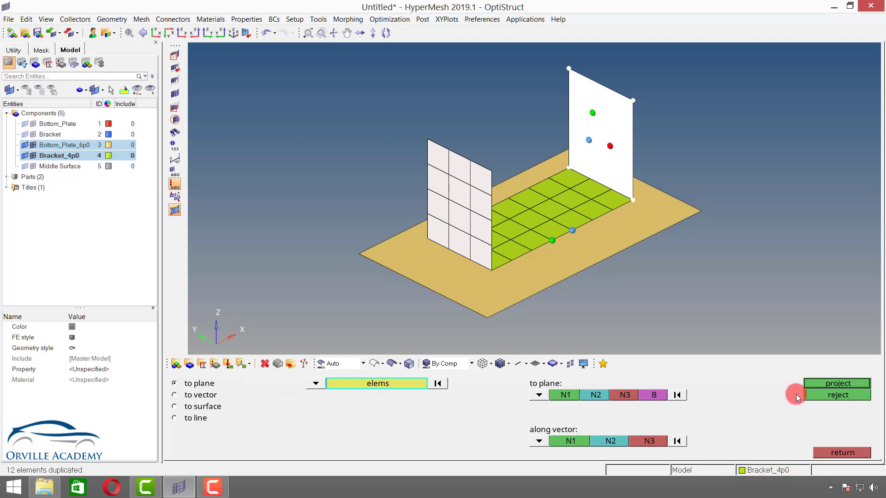
left_click(827, 385)
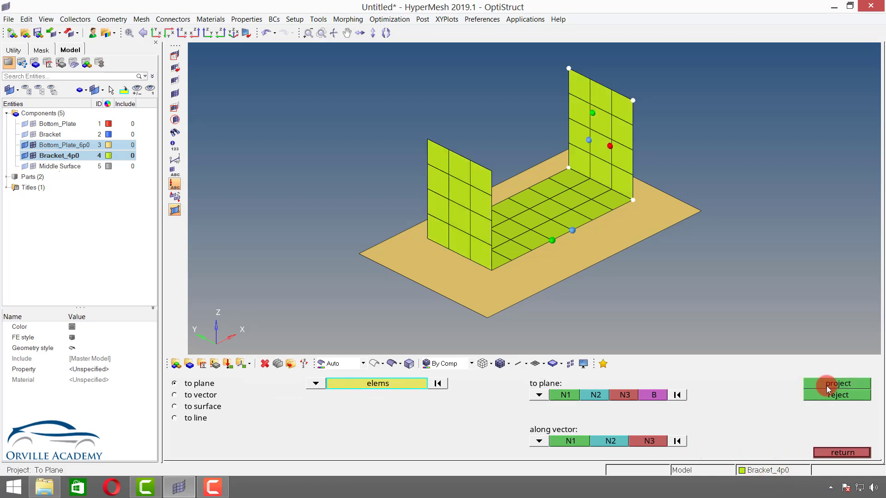
left_click(840, 453)
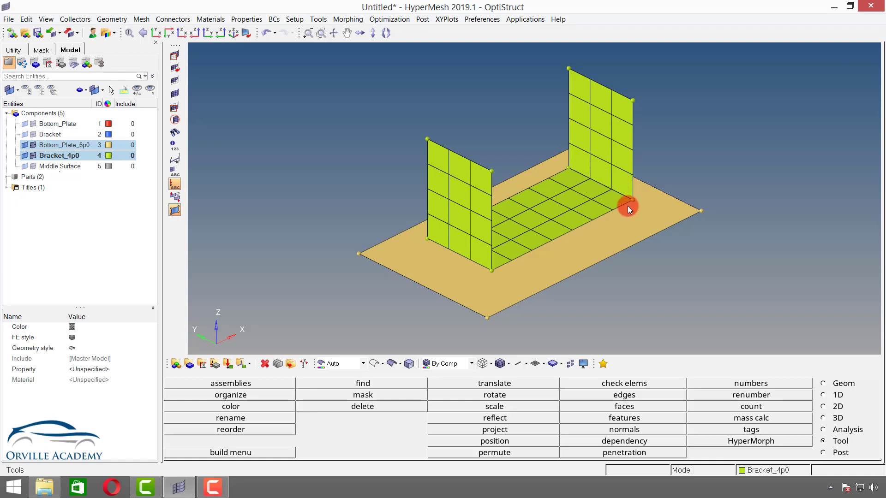
Step: Preview and equivalence the coincident nodes of the elements where the projected wall meets the base, with tolerance 0.010
key("shift+F3")
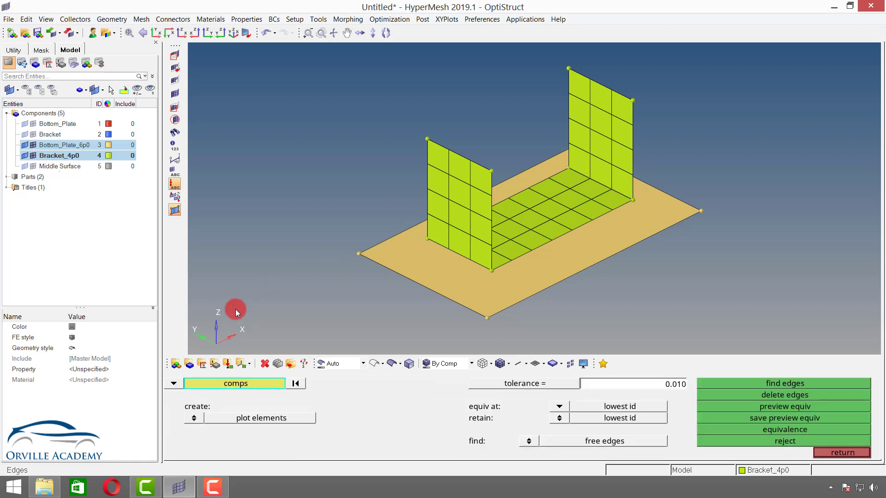
left_click(173, 384)
left_click(215, 396)
left_click_drag(583, 124, 685, 233, "shift")
left_click_drag(515, 114, 671, 257, "shift")
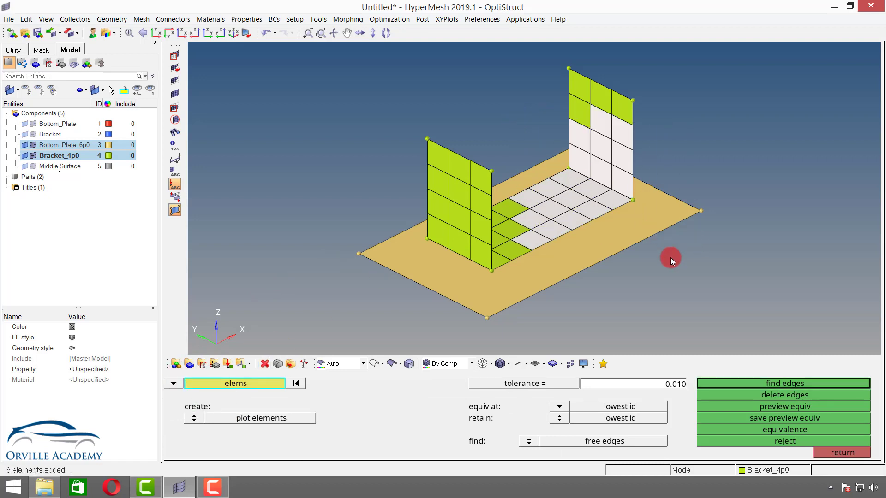
left_click(779, 408)
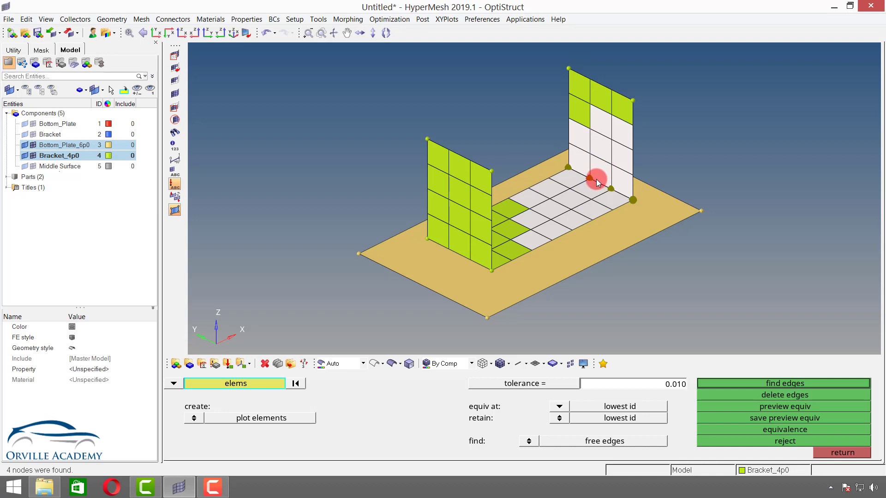
left_click(803, 430)
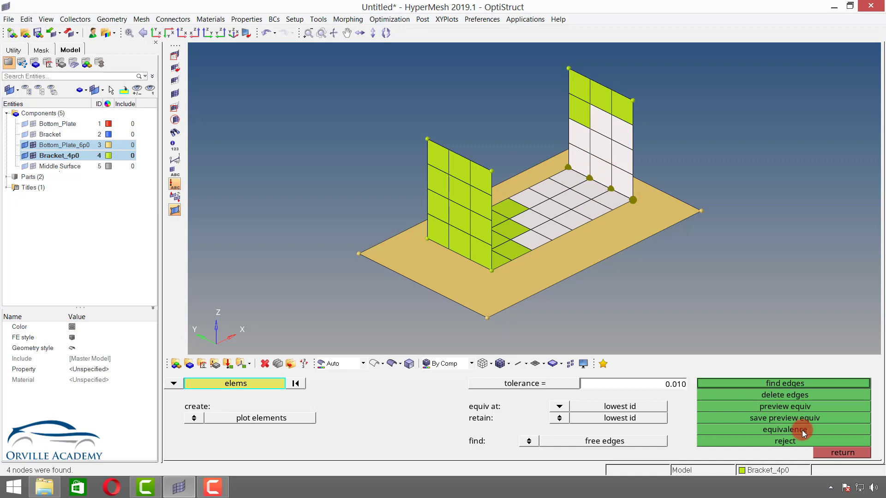
left_click(831, 450)
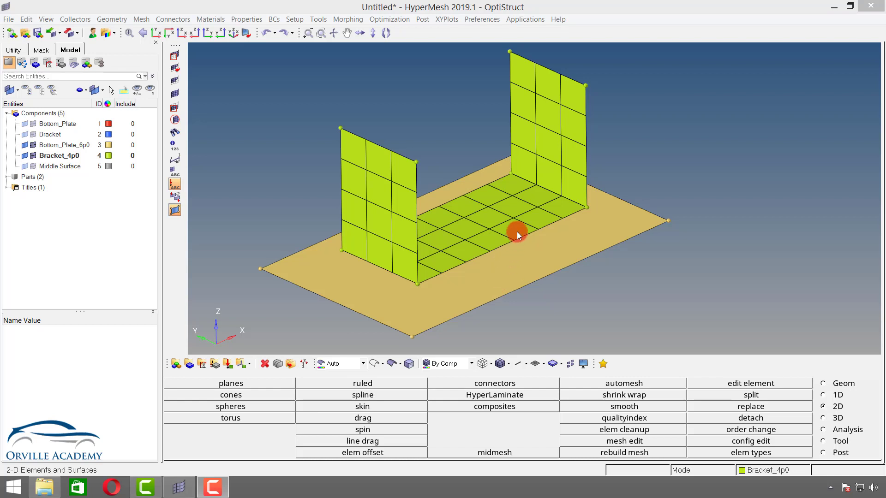
Step: Extract the edge lines of the bracket base surface, creating them in the original component
left_click(823, 383)
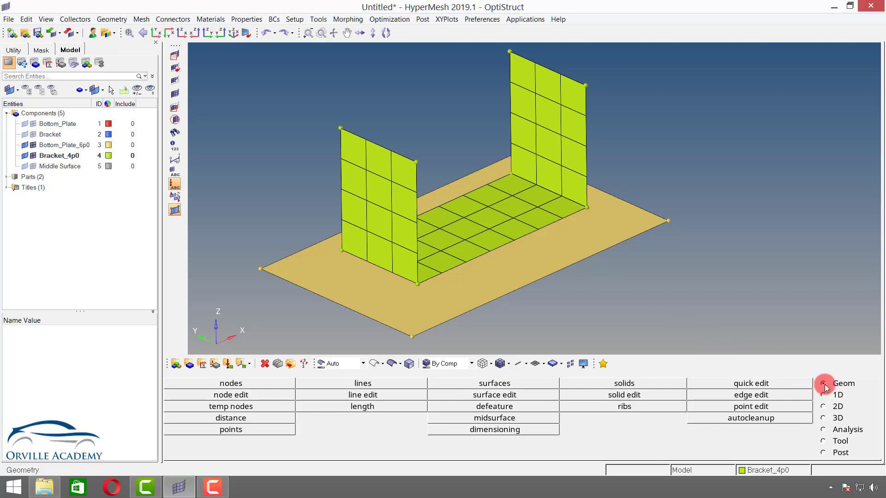
left_click(389, 386)
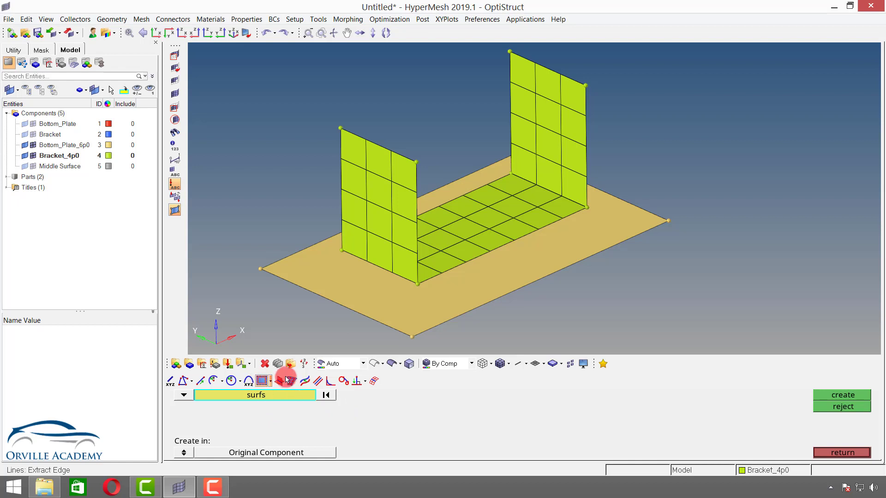
left_click(469, 232)
left_click(469, 232)
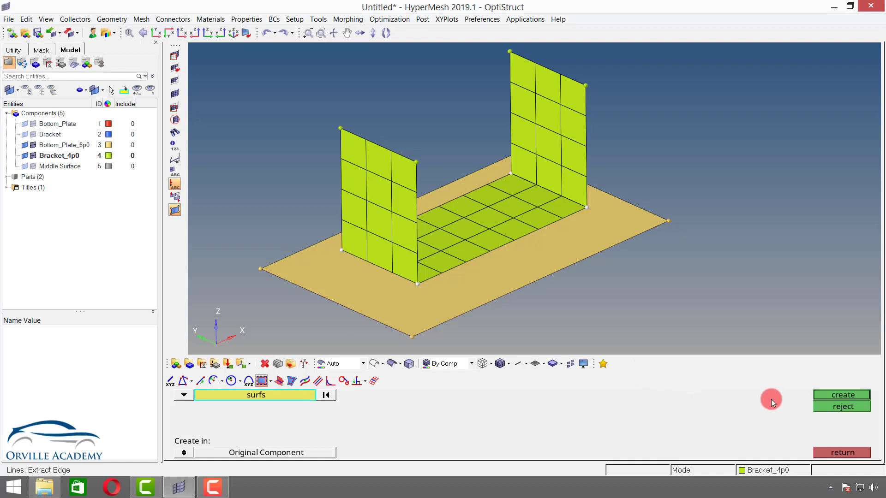
left_click(844, 396)
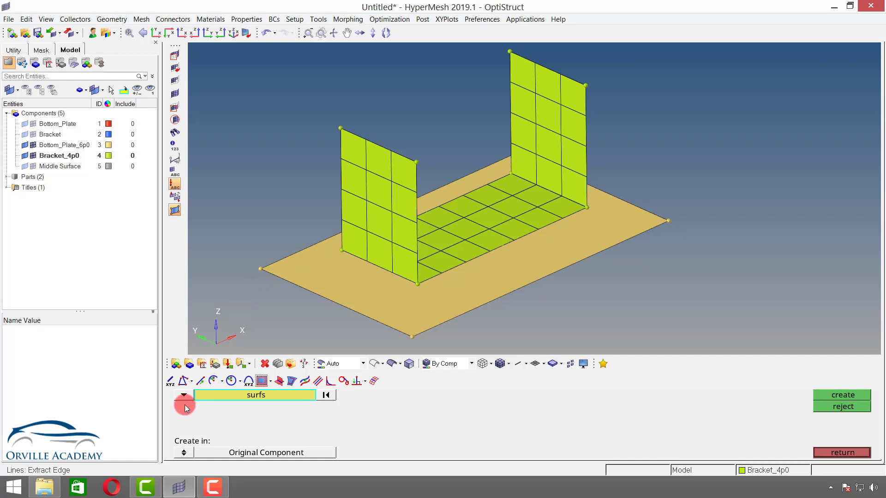
left_click(183, 381)
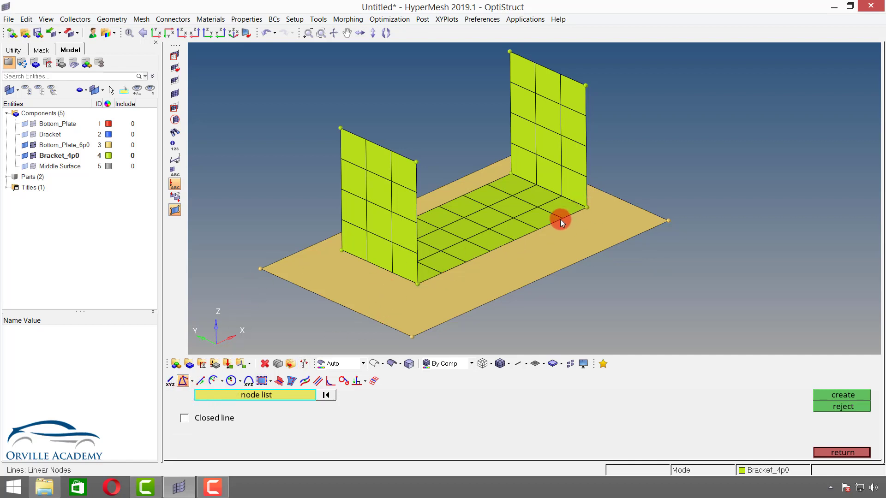
left_click(825, 452)
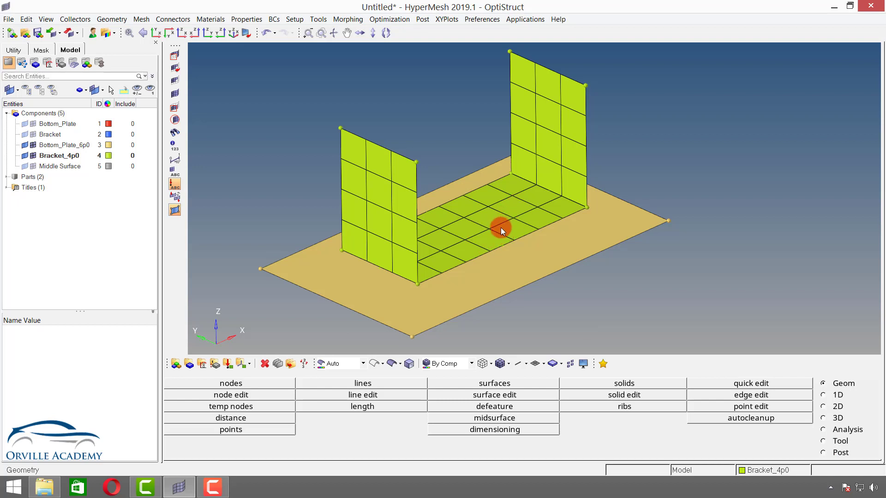
Step: Project the two long edge lines of the bracket base onto the bottom plate surface along the surface normal
key("shift+F7")
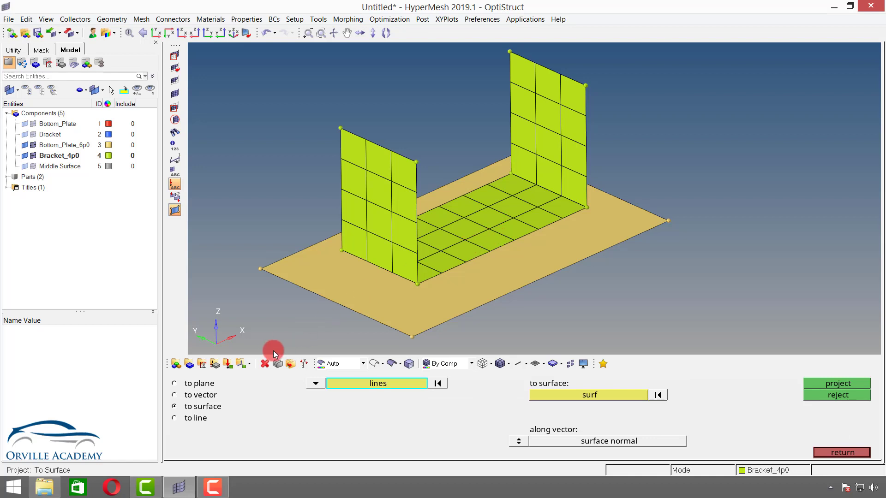
left_click(476, 257)
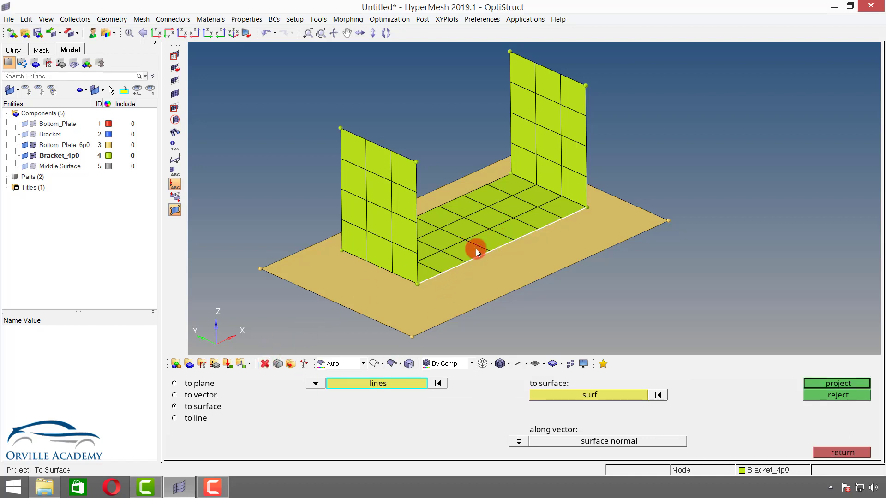
left_click(451, 200)
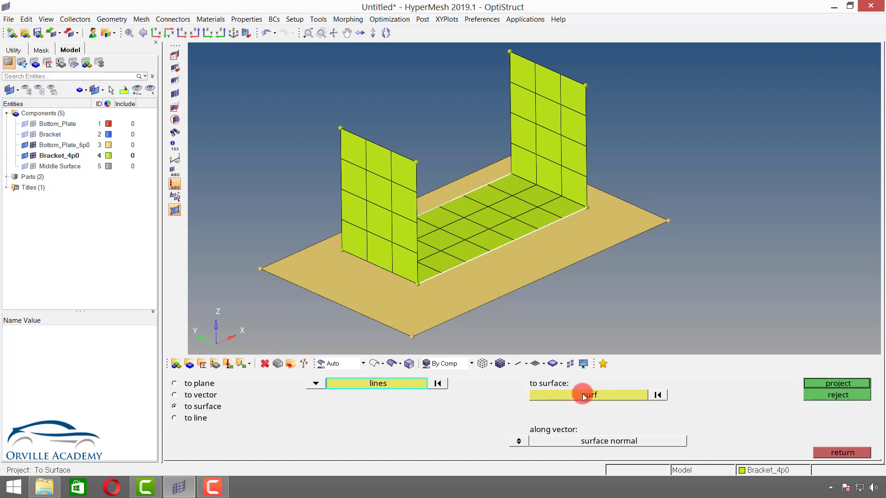
left_click(533, 393)
left_click(504, 272)
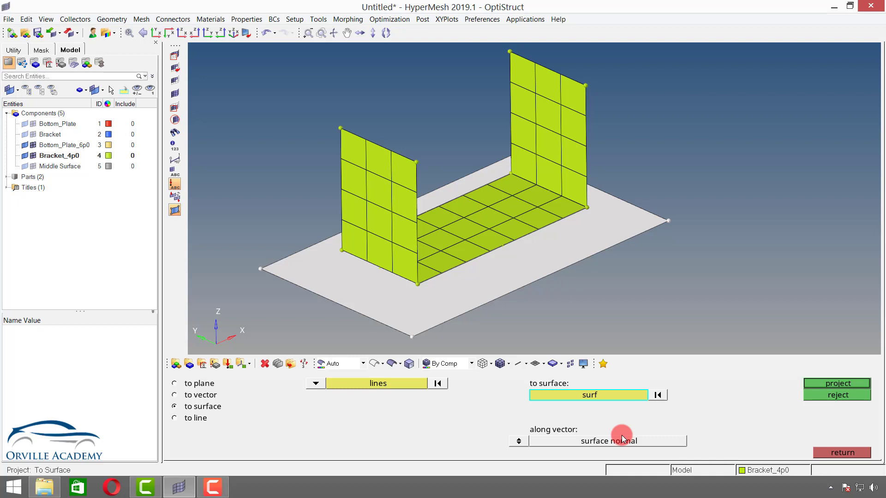
left_click(520, 443)
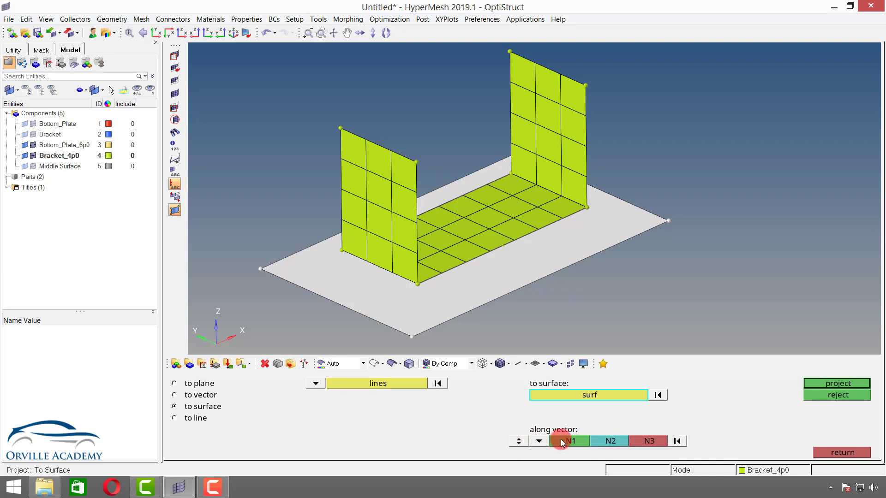
left_click(539, 441)
left_click(518, 442)
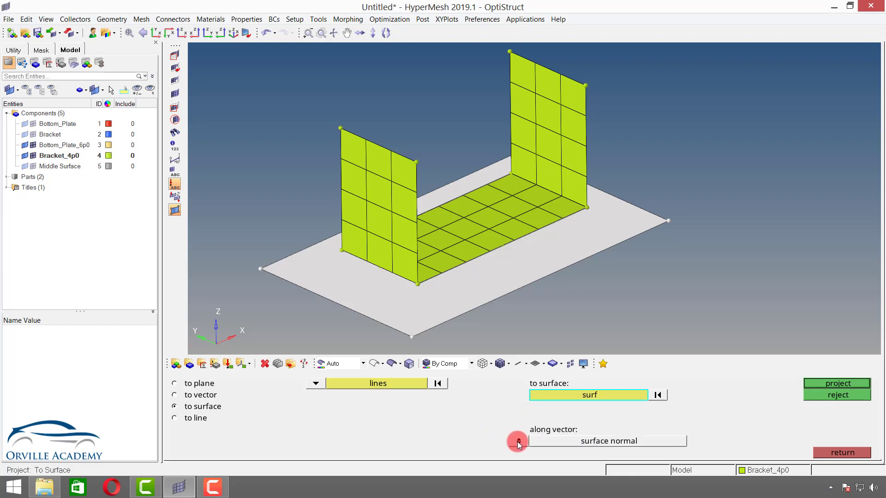
left_click(838, 383)
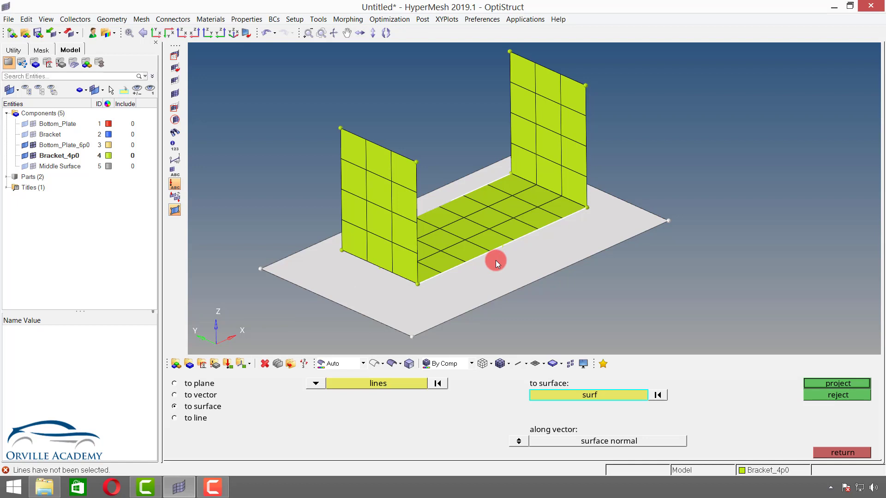
key("Escape")
Step: Mask the row of elements across the middle of the bracket base and the bracket base surface
key("F5")
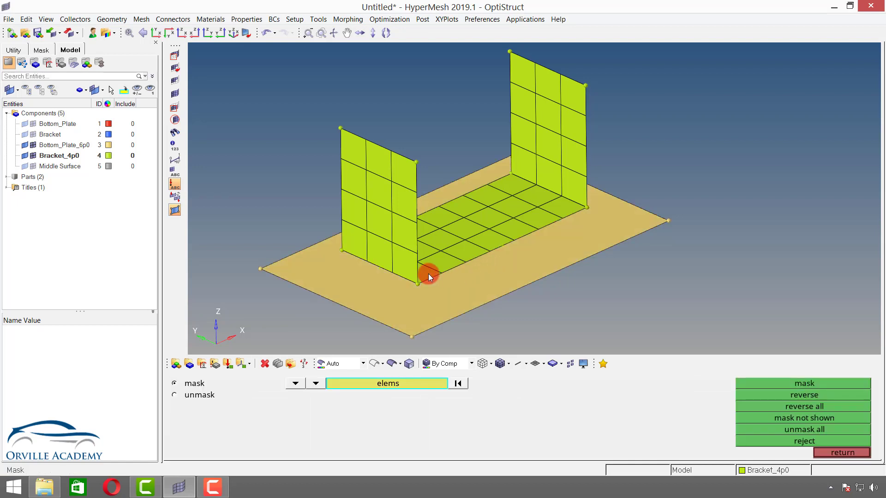
mouse_move(489, 231)
left_mouse_down()
mouse_move(456, 215)
mouse_move(482, 216)
left_mouse_up()
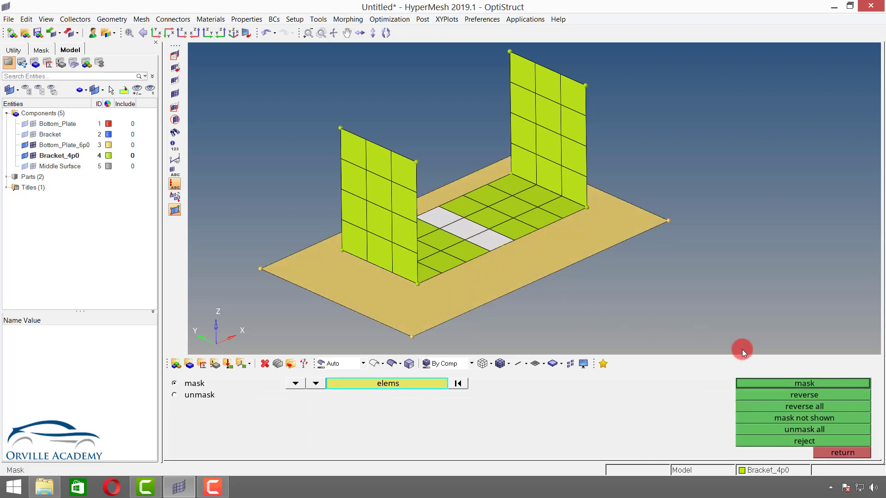
left_click(794, 384)
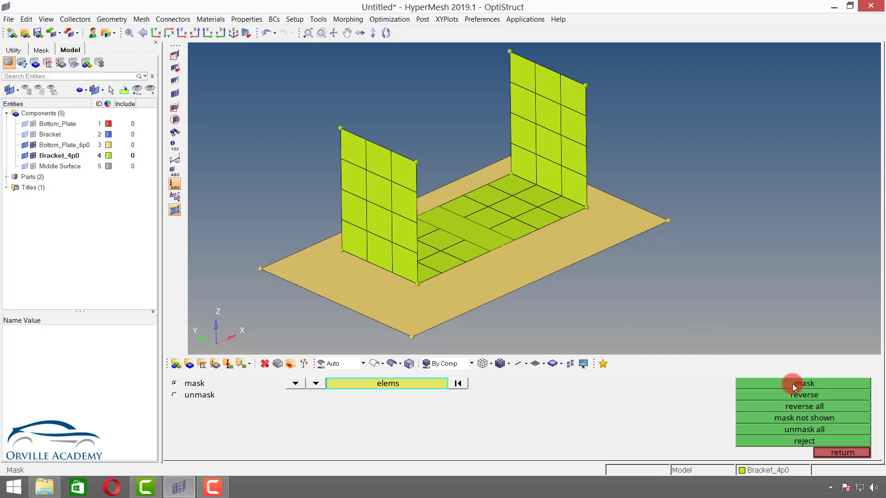
left_click(297, 384)
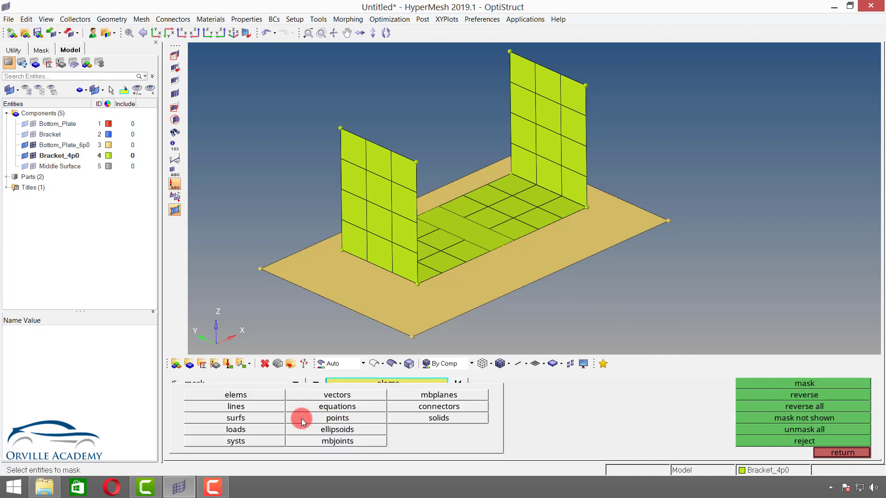
left_click(234, 418)
left_click(468, 235)
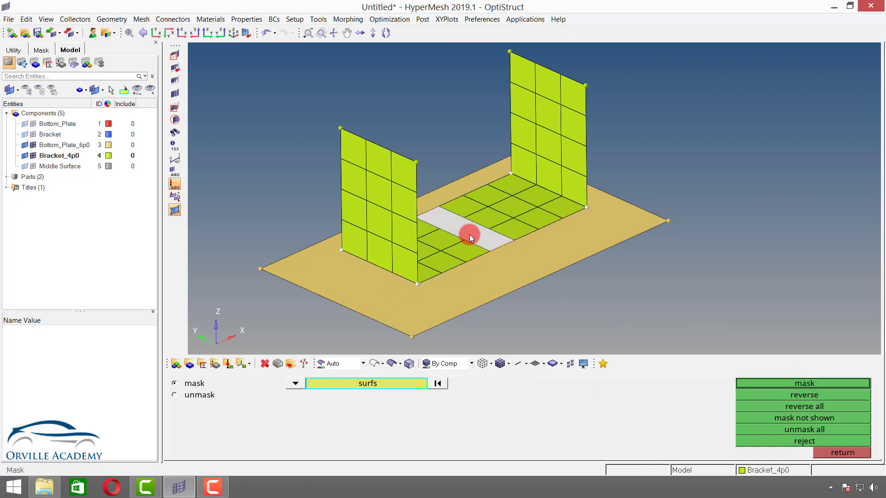
left_click(787, 383)
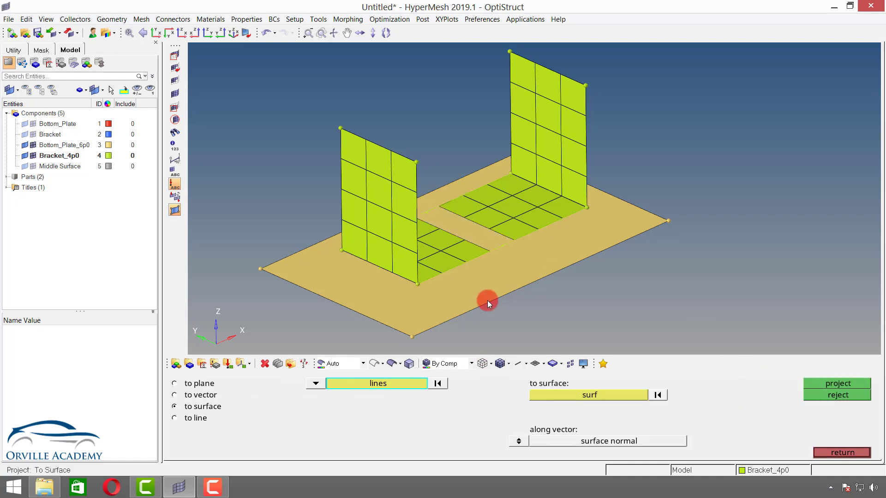
Step: Project the two long edge lines of the bracket base onto the bottom plate surface along the surface normal
left_click(502, 245)
left_click(427, 215)
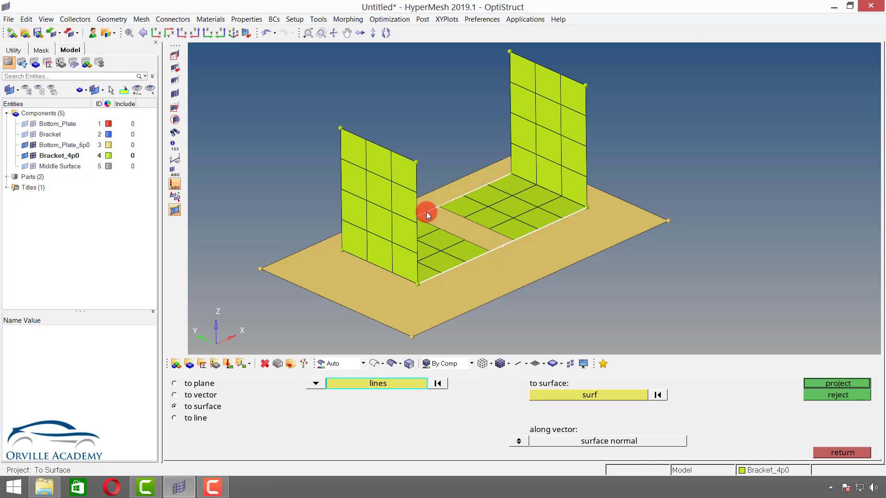
left_click(608, 394)
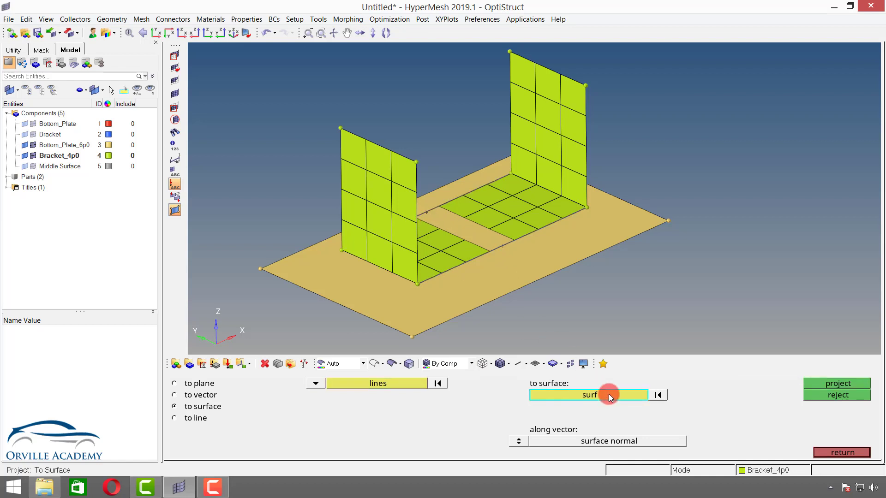
left_click(507, 274)
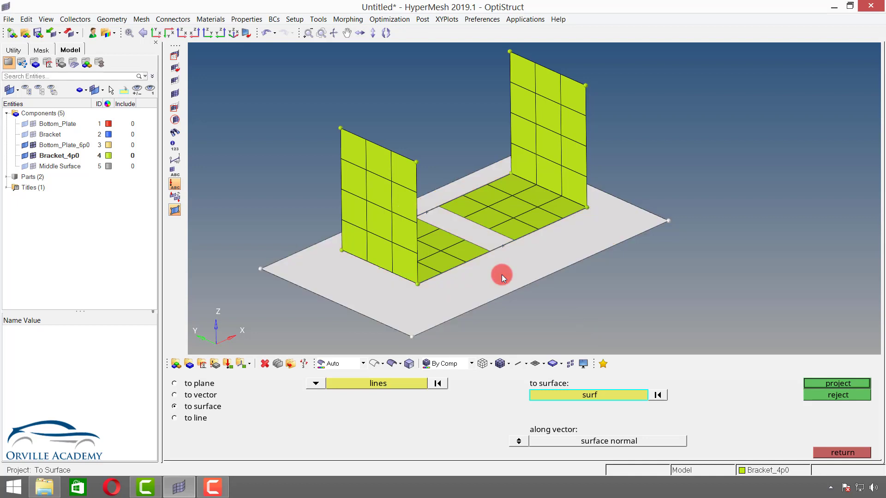
left_click(838, 384)
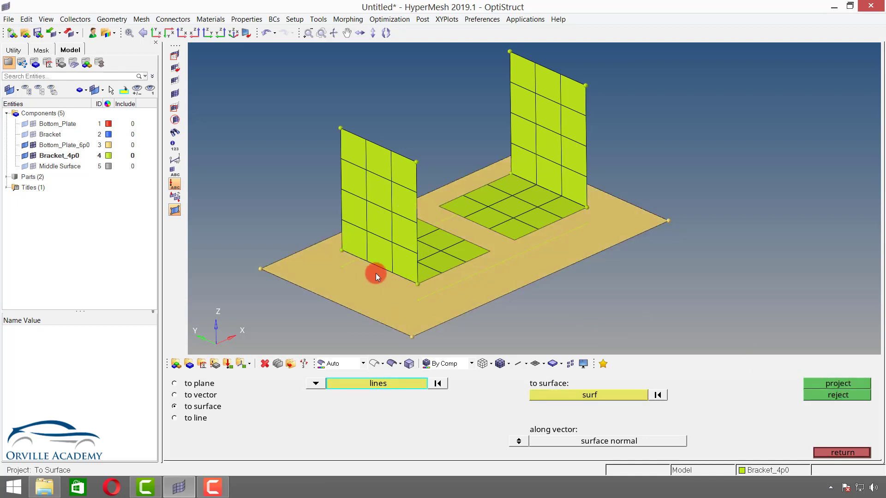
left_click(840, 453)
key("F5")
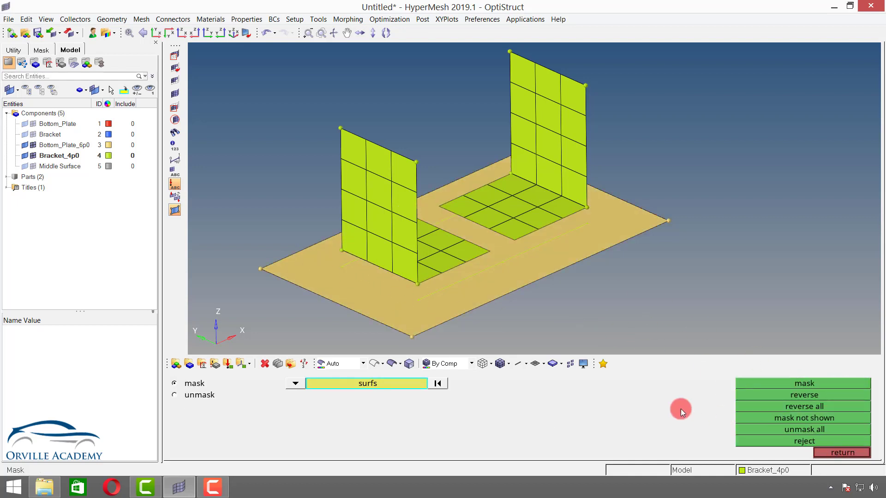
key("F12")
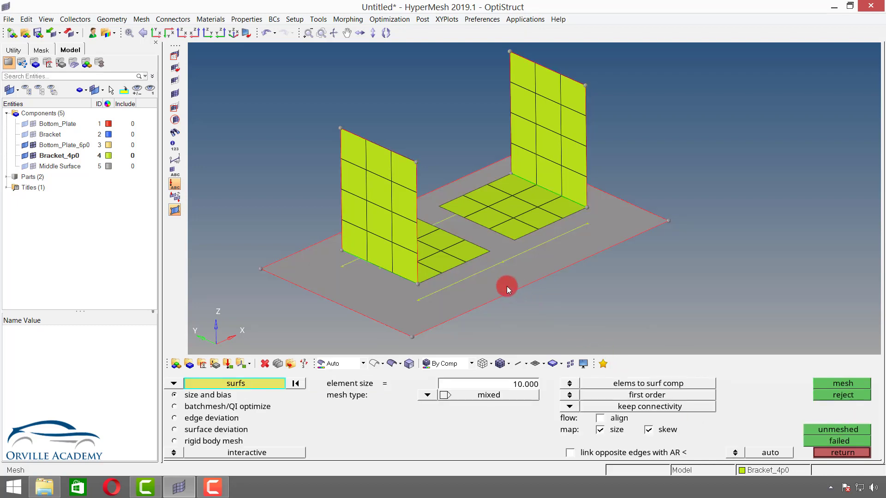
left_click(490, 283)
middle_click(490, 312)
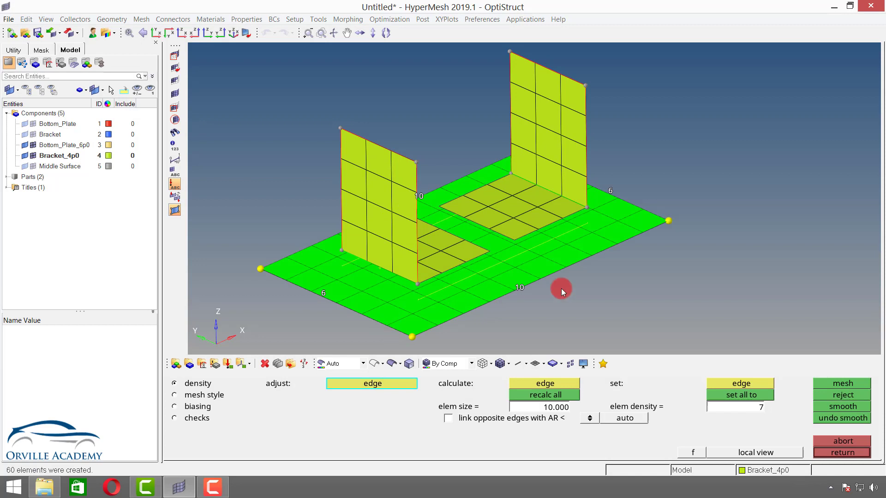
left_click(852, 442)
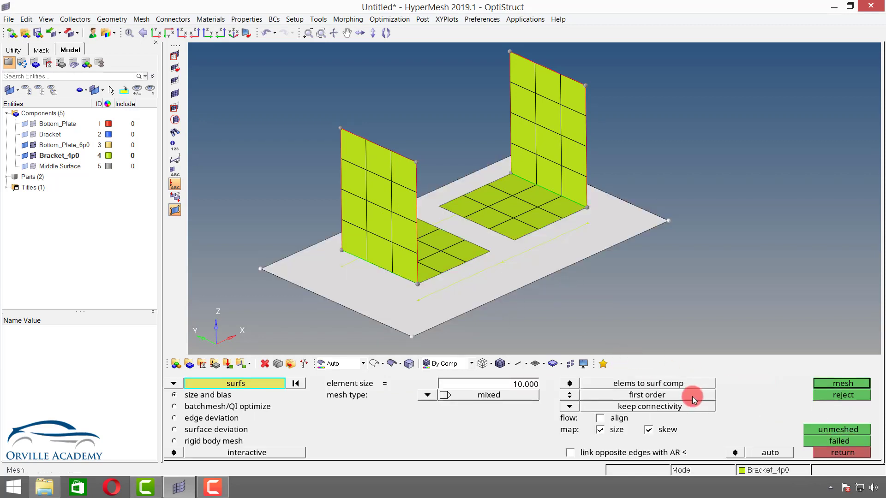
key("F5")
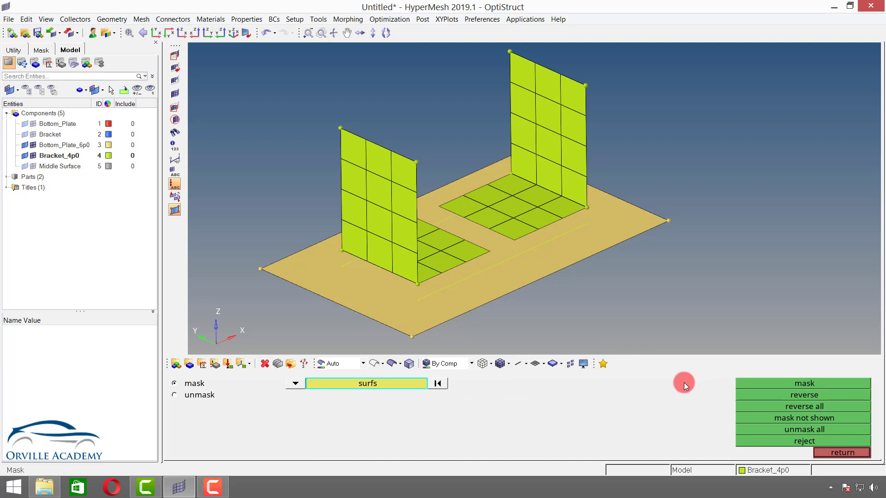
left_click(816, 453)
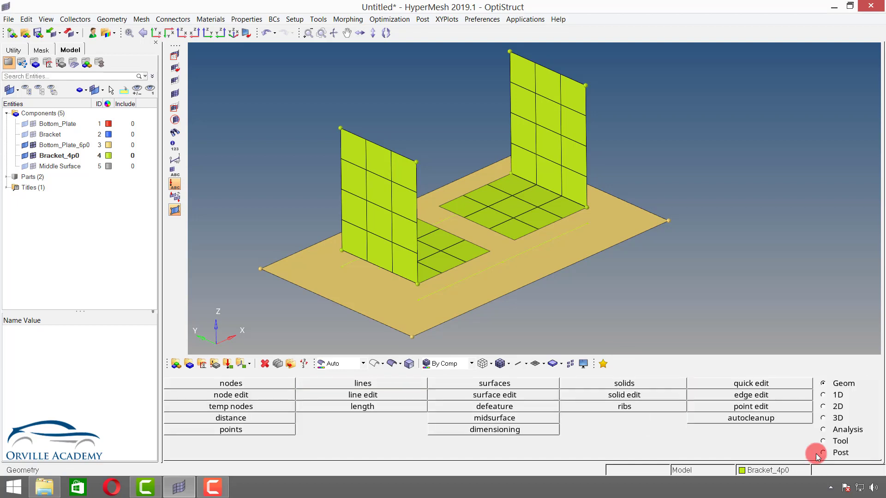
Step: Trim the entire bottom plate surface with the two projected free lines, normal to the surface
left_click(839, 388)
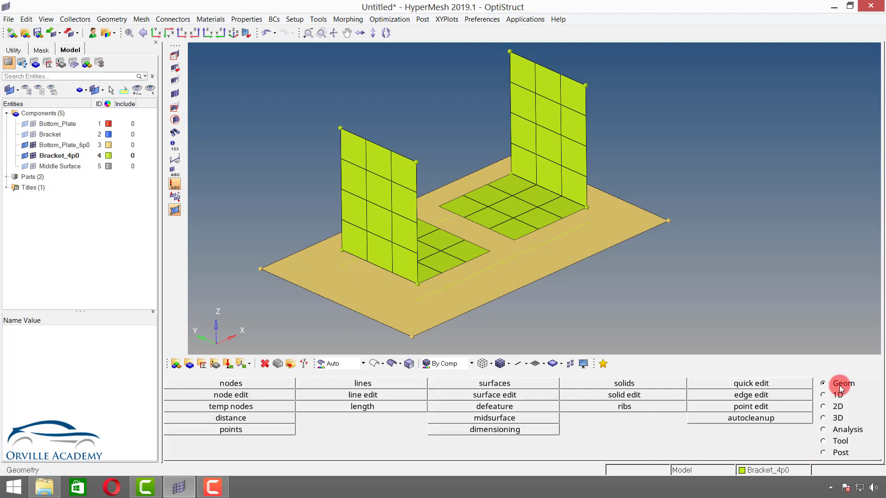
left_click(633, 382)
left_click(533, 397)
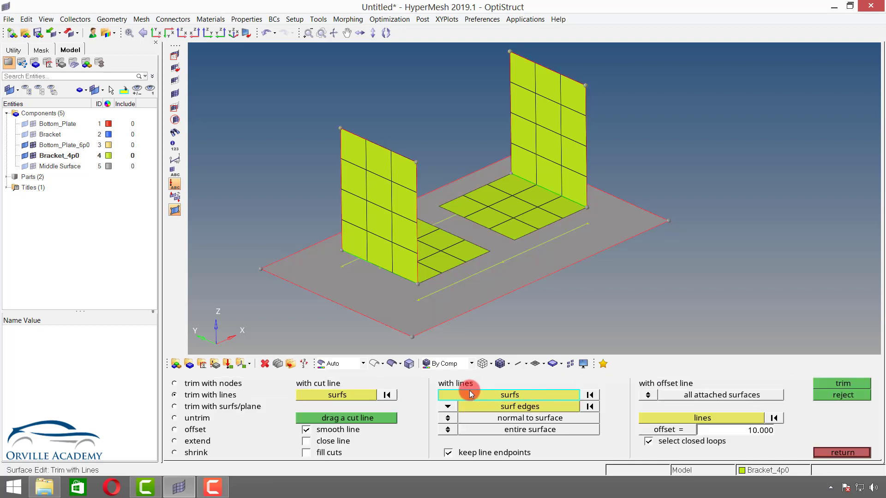
left_click(391, 311)
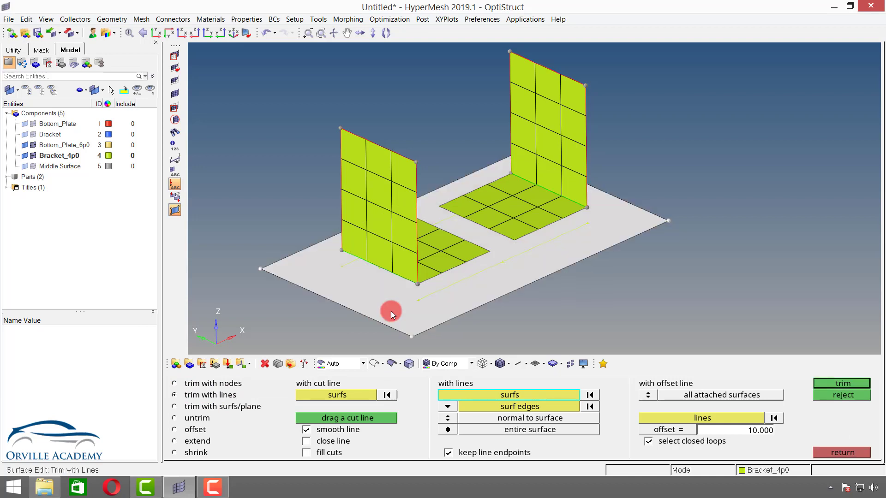
left_click(448, 406)
left_click(436, 401)
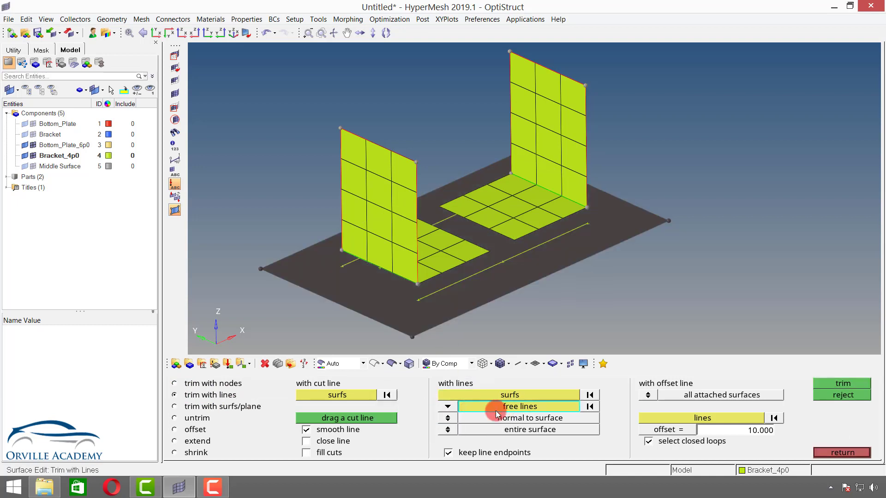
left_click(452, 283)
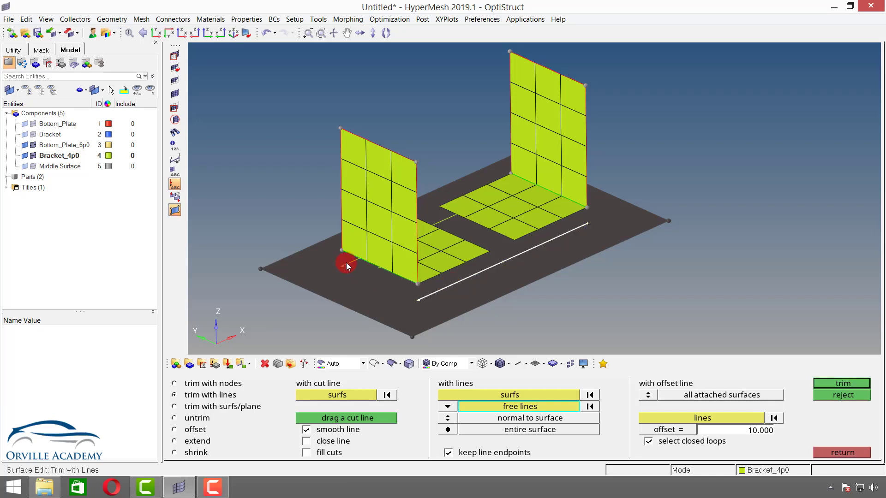
left_click(346, 262)
left_click(843, 384)
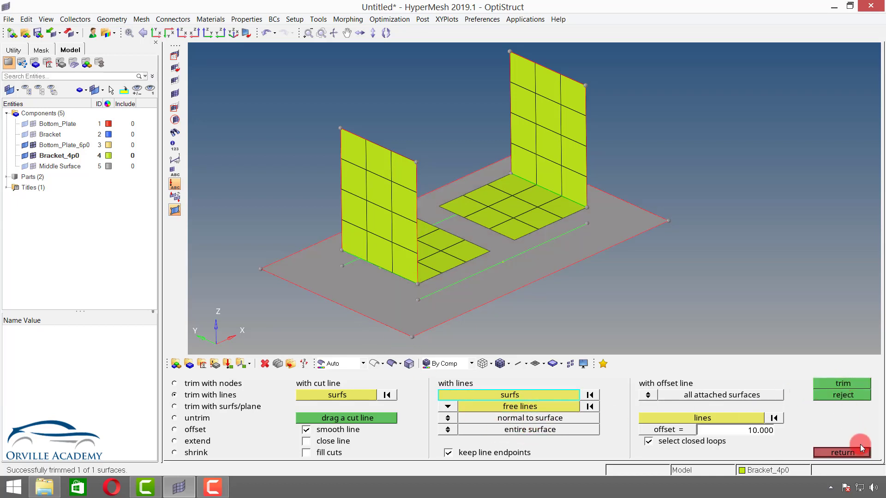
left_click(825, 453)
Step: Mesh the trimmed bottom plate surface with mixed elements of size 10
key("F12")
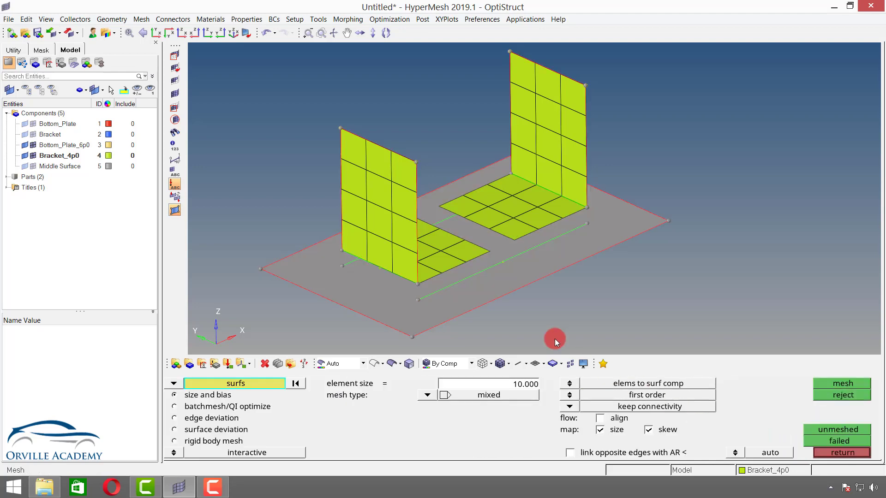
left_click(450, 306)
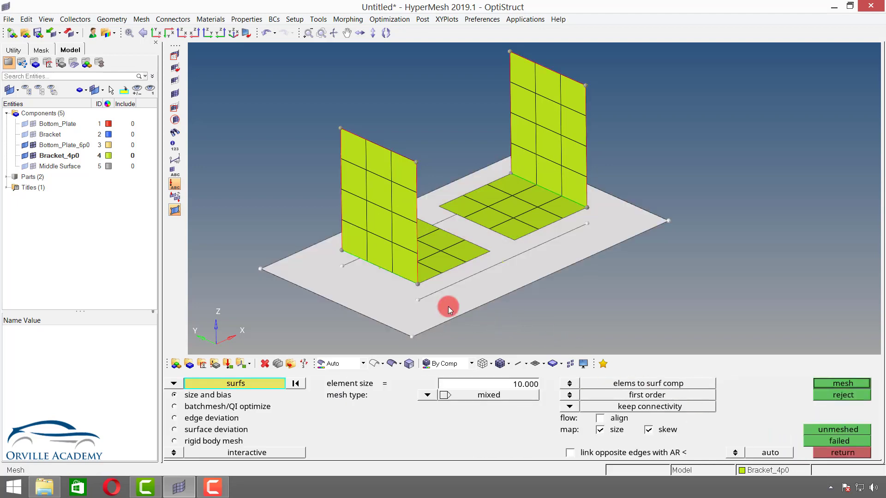
middle_click(447, 307)
left_click_drag(455, 282, 431, 306, "ctrl")
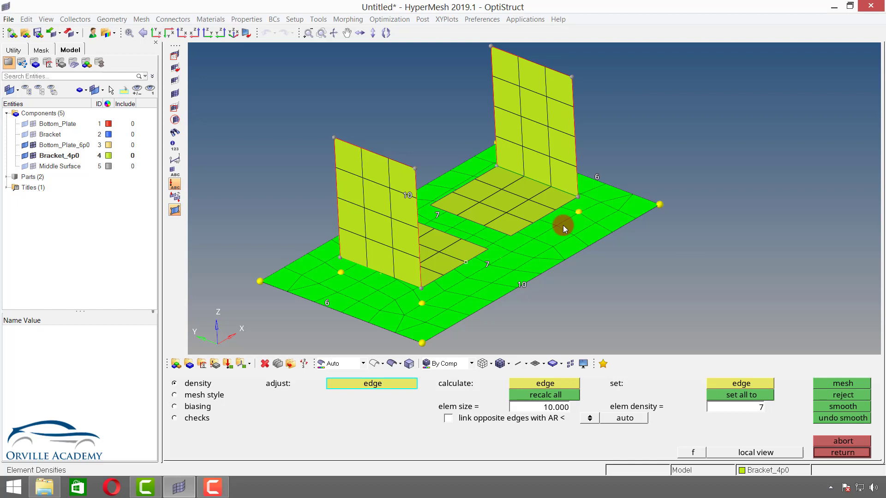
middle_click(465, 291)
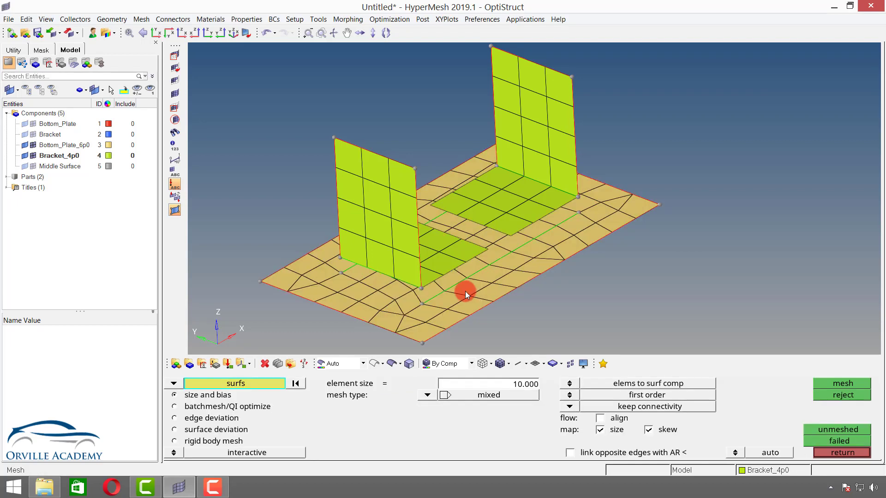
right_click_drag(444, 286, 451, 272, "ctrl")
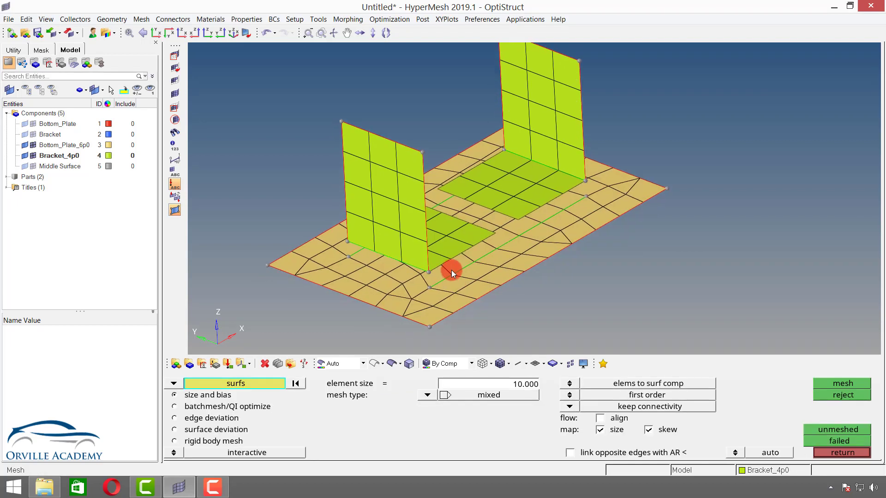
Step: Split the bottom plate surface between the endpoints of the two projected lines below the front bracket wall
key("F11")
left_click(328, 391)
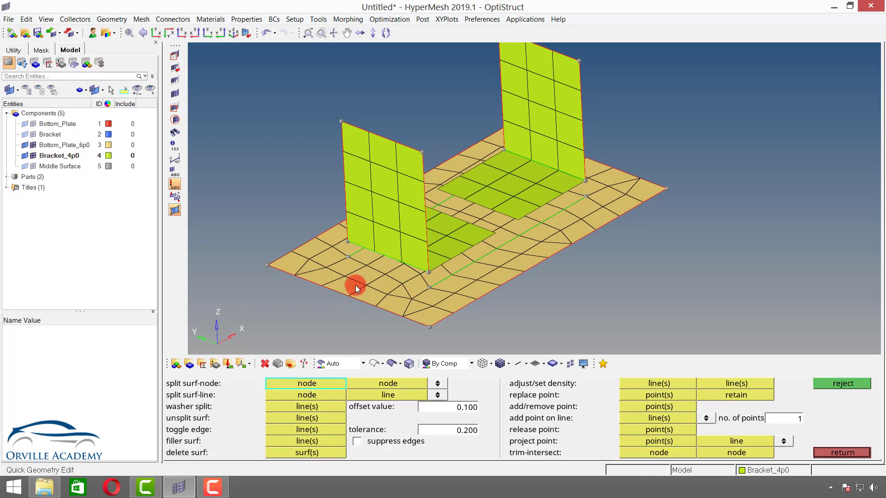
left_click(348, 259)
left_click(428, 286)
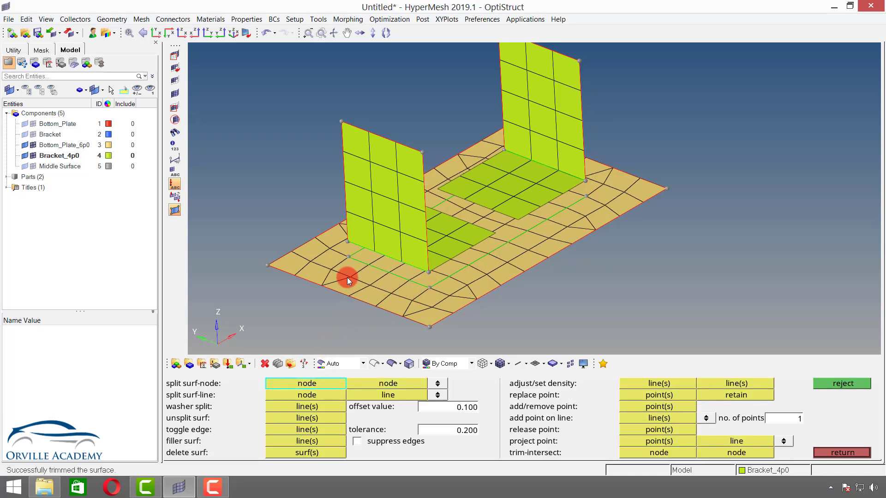
Step: Split the plate surface from both projected line endpoints below the front wall out to the plate's long edges
left_click(352, 258)
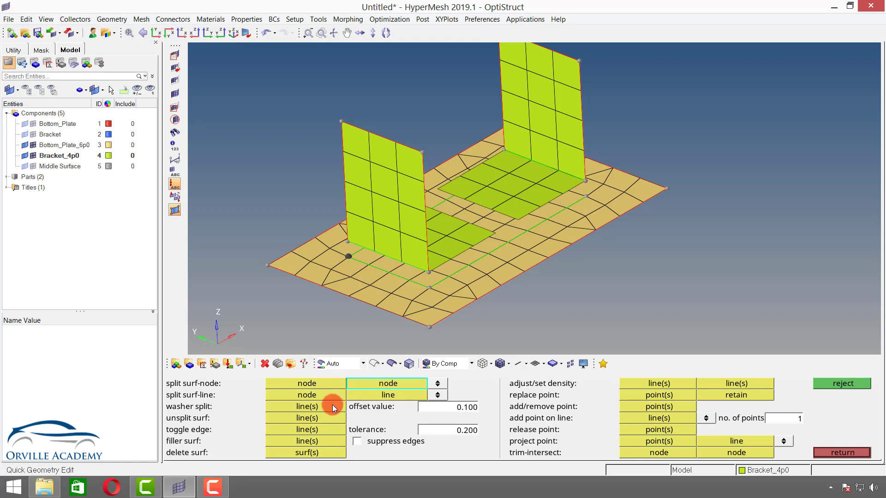
left_click(333, 397)
left_click(348, 256)
left_click(313, 239)
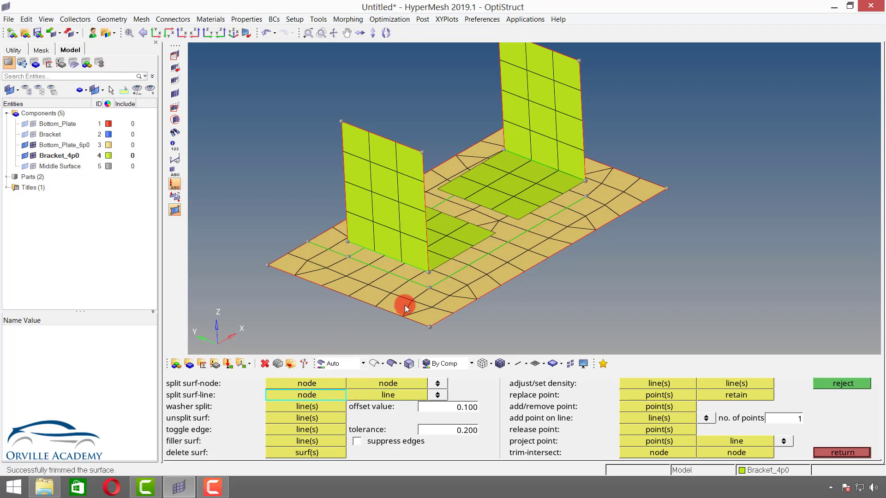
left_click(428, 288)
left_click(470, 300)
Step: Split the plate surface from the projected line endpoints below the rear wall out to the plate's long edges
right_click_drag(567, 211, 485, 278, "ctrl")
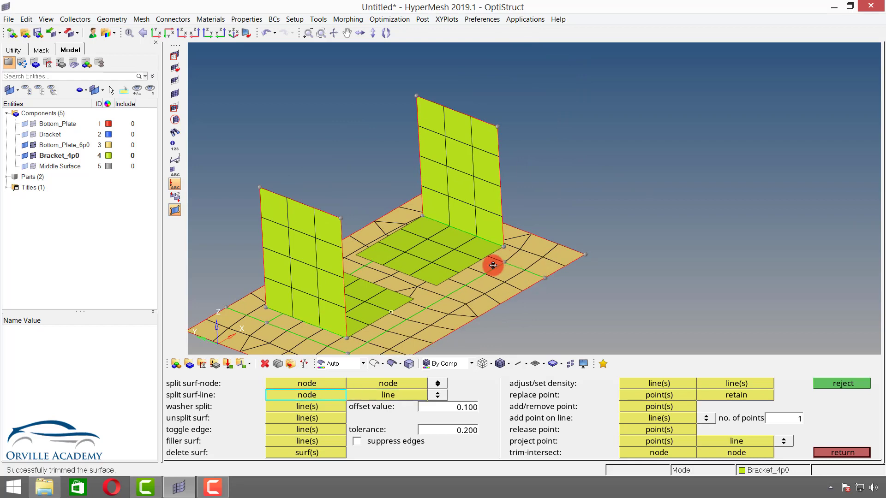
left_click_drag(493, 263, 485, 245, "ctrl")
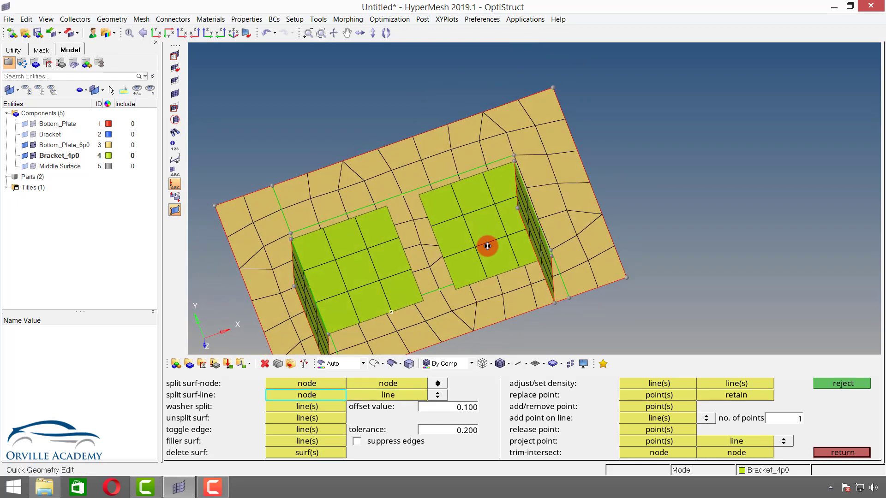
left_click(513, 156)
left_click(492, 109)
left_click_drag(355, 342, 517, 194, "ctrl")
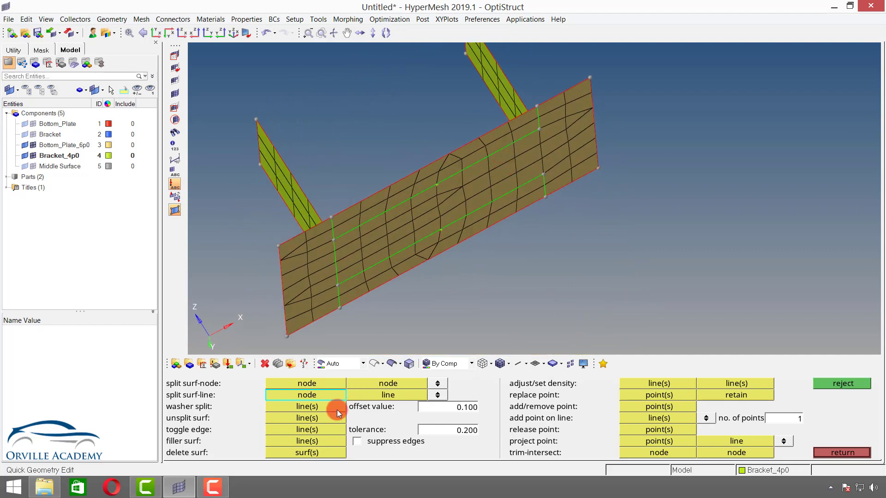
Step: Split the bottom plate surface between the two projected line endpoints below the rear bracket wall
left_click(329, 382)
left_click(539, 129)
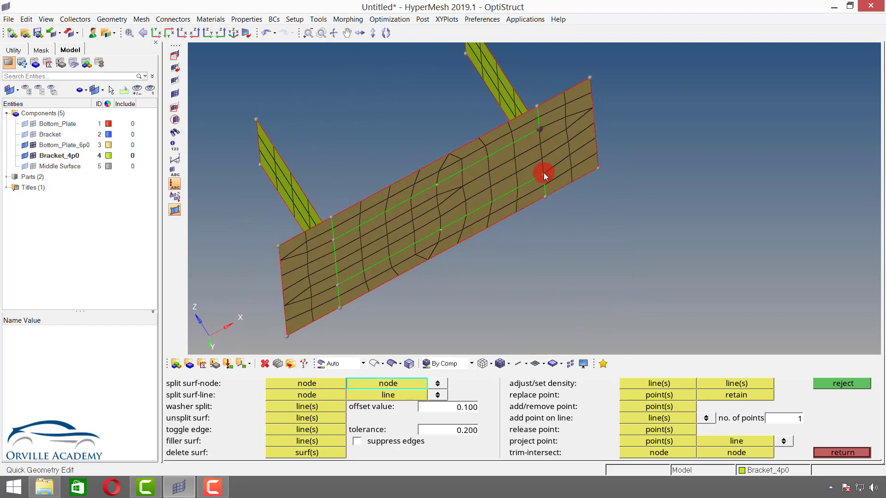
left_click(543, 173)
left_click_drag(449, 241, 480, 220, "ctrl")
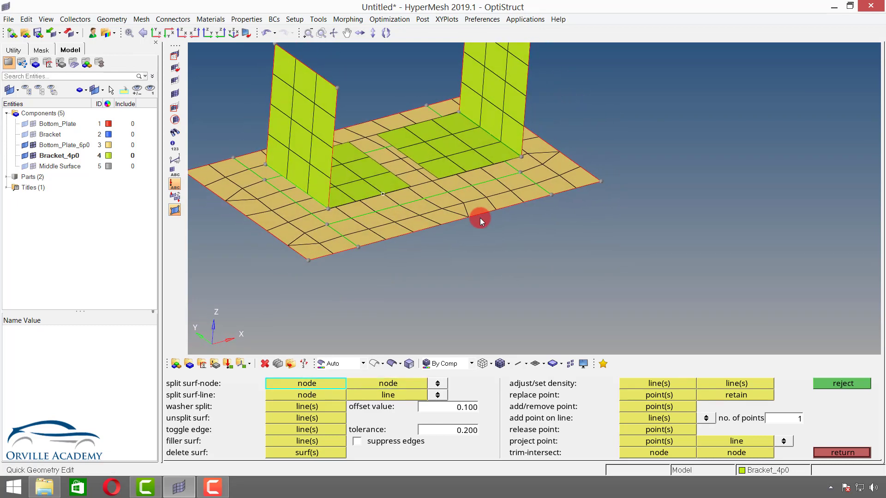
Step: Unmask all hidden surfaces and elements
key("F5")
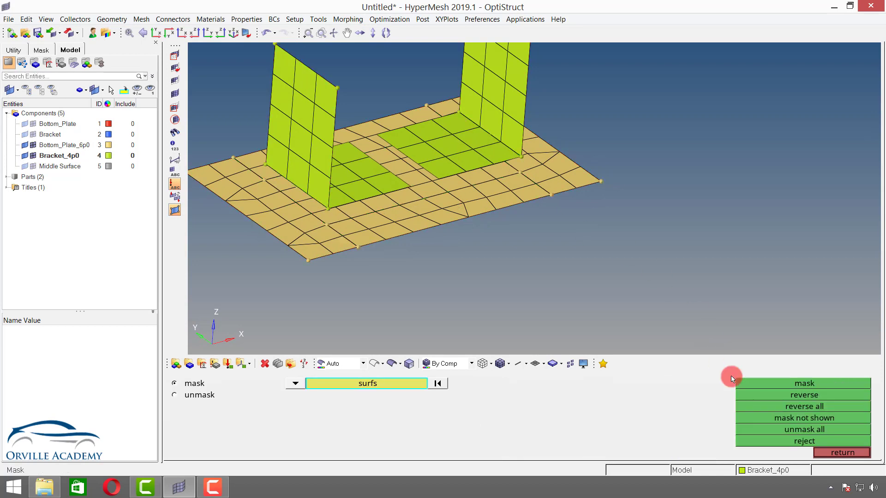
left_click(788, 429)
left_click(842, 453)
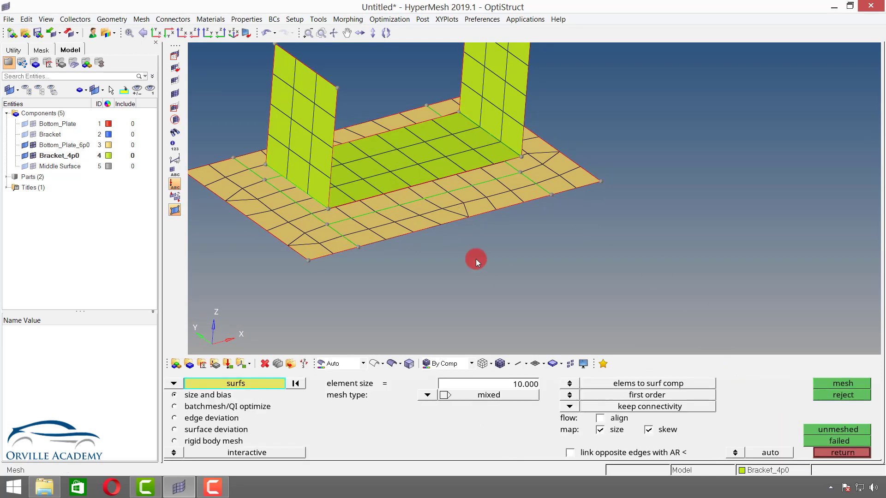
Step: Remesh the split bottom plate surfaces with mixed elements of size 10
scroll(335, 184, "up", 3)
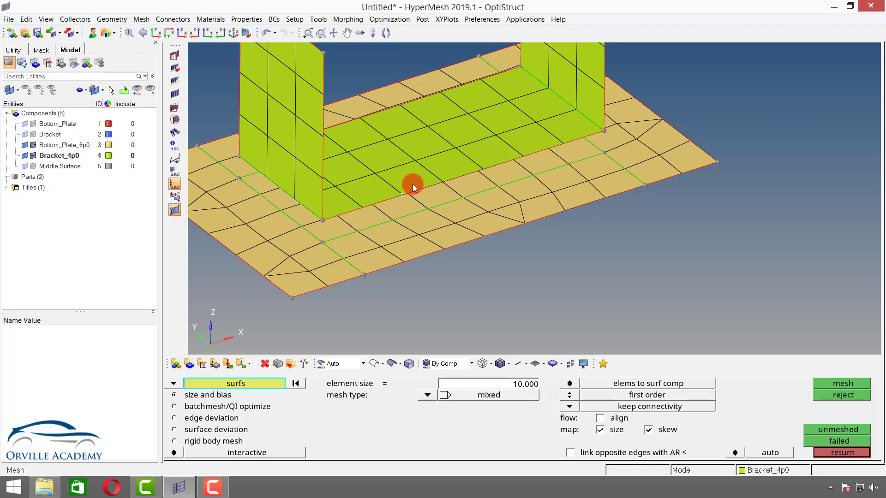
left_click(397, 251)
left_click(356, 227)
left_click(234, 168)
middle_click(235, 170)
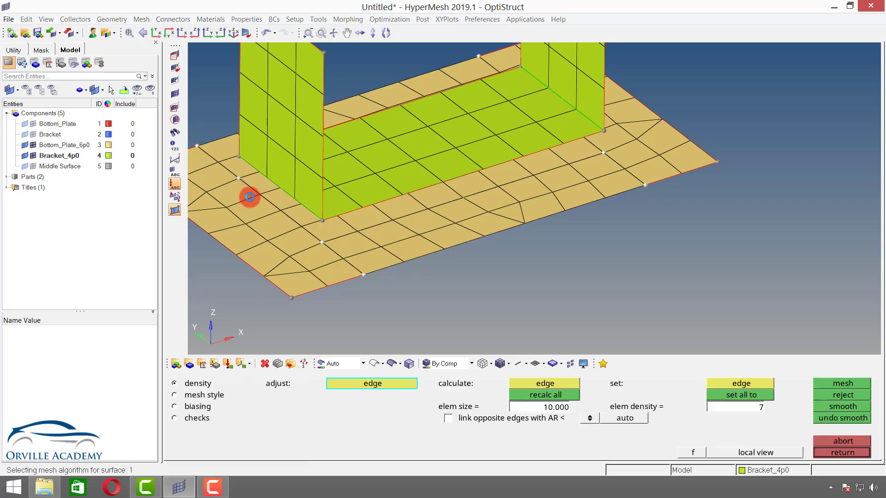
left_click_drag(453, 206, 424, 187, "ctrl")
middle_click(399, 207)
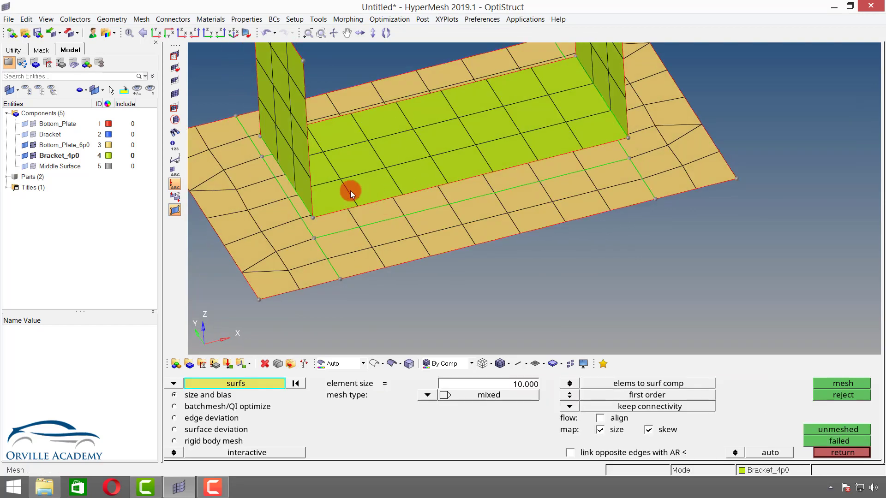
Step: Remesh the plate's end strip beside the front bracket wall, increasing the element density along its outer edge
left_click_drag(348, 190, 447, 189, "ctrl")
left_click(335, 235)
middle_click(326, 217)
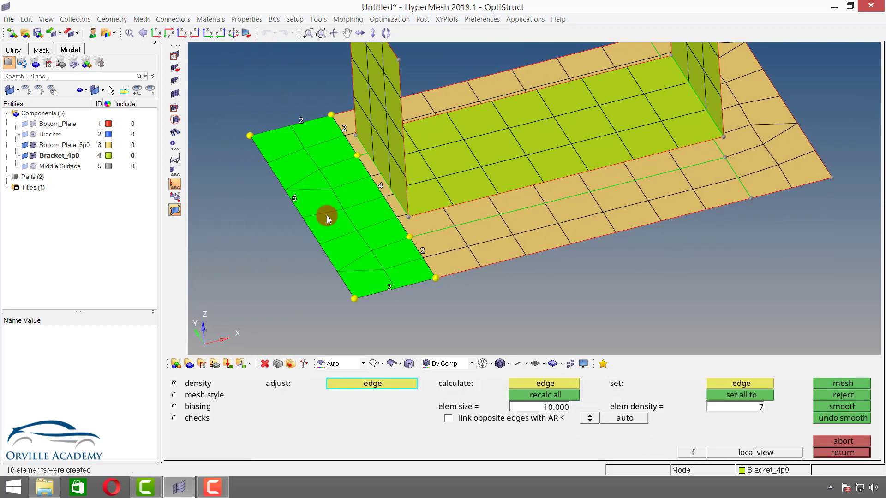
left_click(289, 195)
middle_click(334, 220)
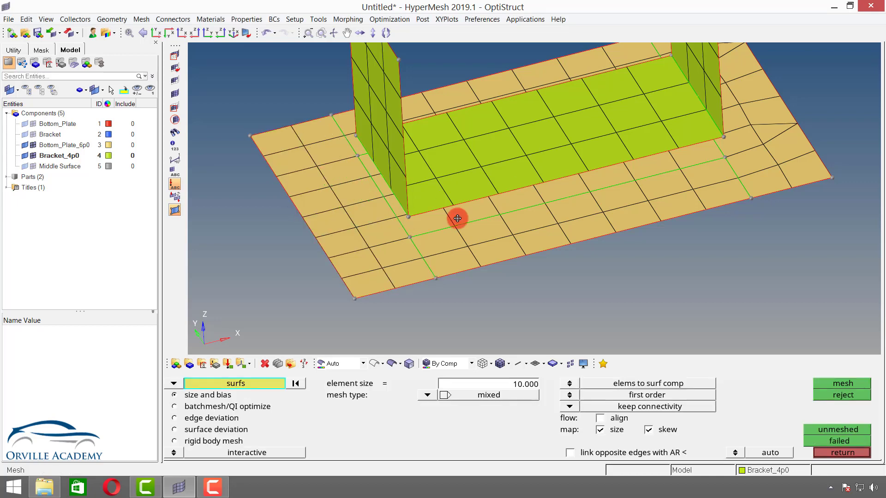
Step: Remesh the plate's end strip beside the rear bracket wall, increasing the element density along its outer edge
left_click_drag(456, 218, 594, 207, "ctrl")
left_click(572, 212)
middle_click(572, 212)
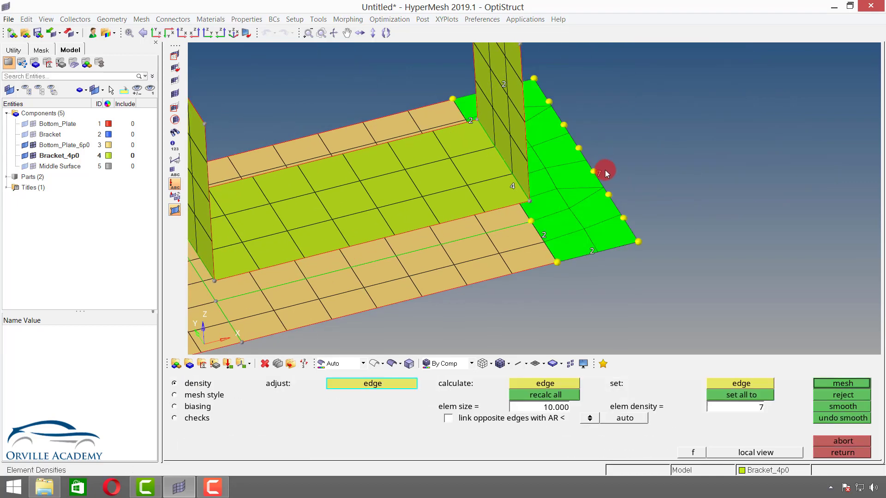
left_click(605, 170)
middle_click(542, 213)
Step: Create a new component named weld with no card image and no property
mouse_move(543, 213)
left_mouse_down("ctrl")
mouse_move(534, 231)
mouse_move(606, 190)
mouse_move(594, 164)
mouse_move(516, 148)
mouse_move(528, 152)
mouse_move(433, 249)
left_mouse_up("ctrl")
left_click(189, 363)
left_click(363, 384)
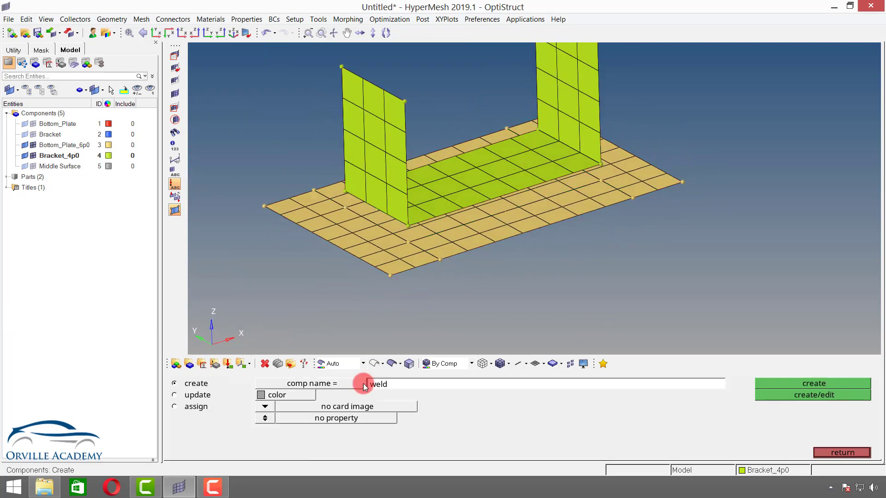
left_click(833, 397)
left_click(838, 454)
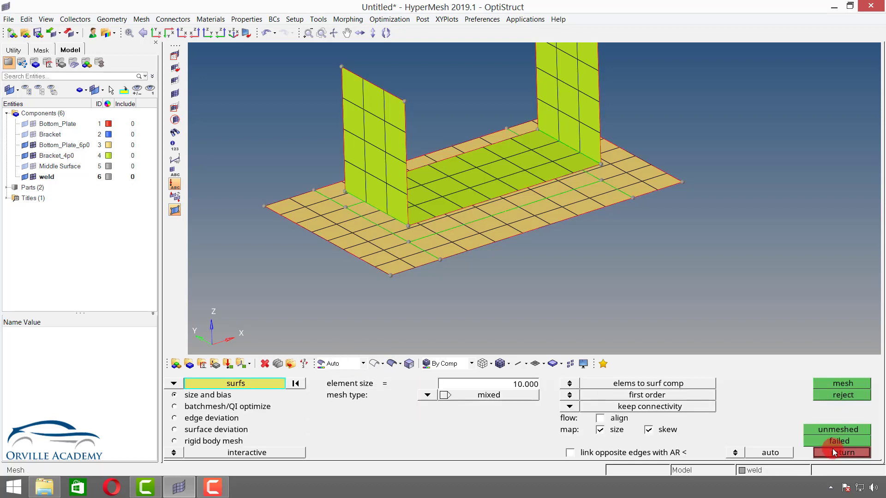
Step: Start a ruled mesh and select the nodes along the bracket base's near long edge as the first node path
left_click(835, 447)
left_click(832, 407)
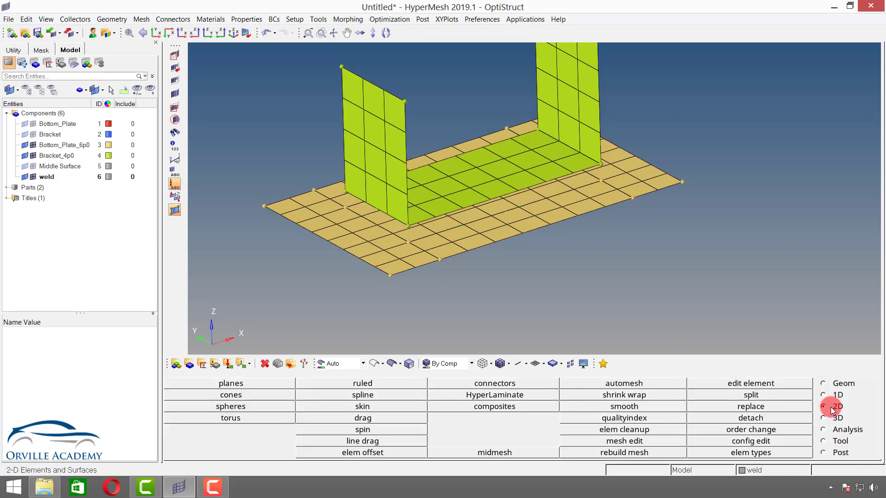
left_click(364, 386)
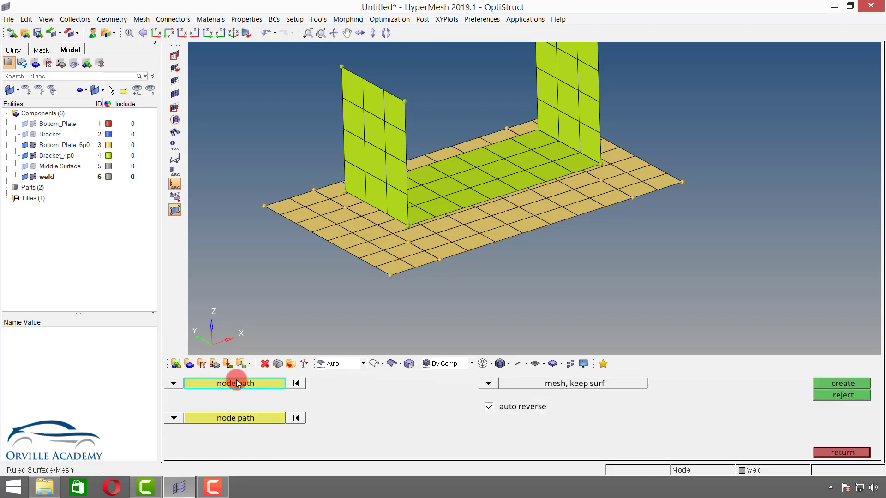
scroll(407, 232, "up", 3)
left_click(408, 225)
left_click(454, 210)
left_click_drag(455, 225, 630, 137, "ctrl")
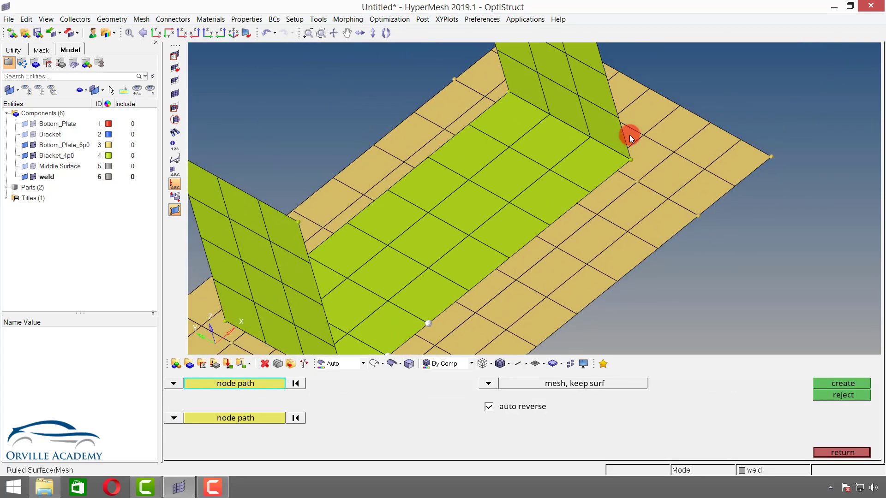
left_click(638, 169)
left_click(629, 159)
left_click_drag(549, 168, 544, 208, "ctrl")
Step: Select the matching plate nodes as the second node path and create the ruled mesh between both paths, keeping the surface
left_click(257, 417)
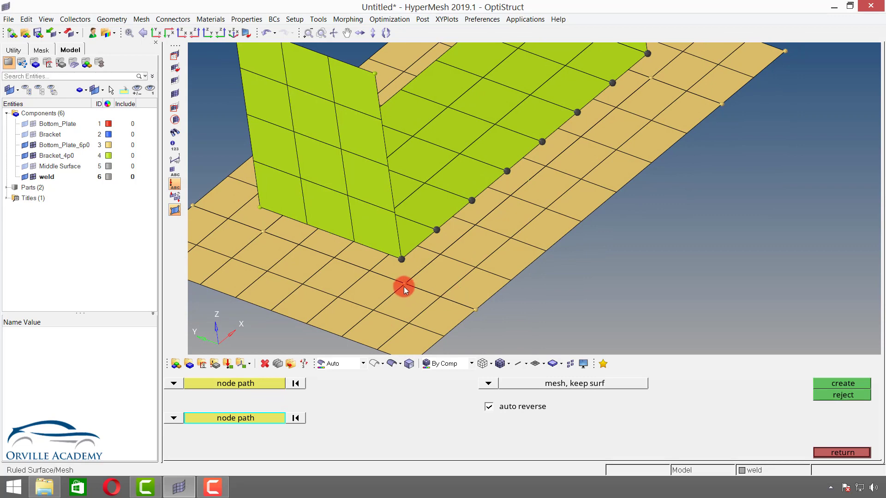
mouse_move(403, 287)
left_mouse_down("ctrl")
mouse_move(435, 251)
mouse_move(526, 200)
mouse_move(539, 177)
mouse_move(425, 223)
mouse_move(412, 135)
left_mouse_up("ctrl")
left_click(842, 385)
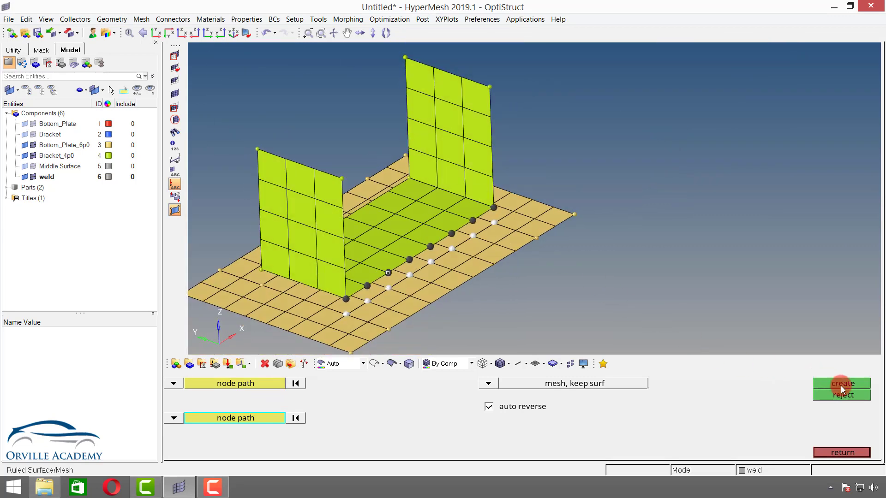
right_click_drag(478, 239, 557, 180, "ctrl")
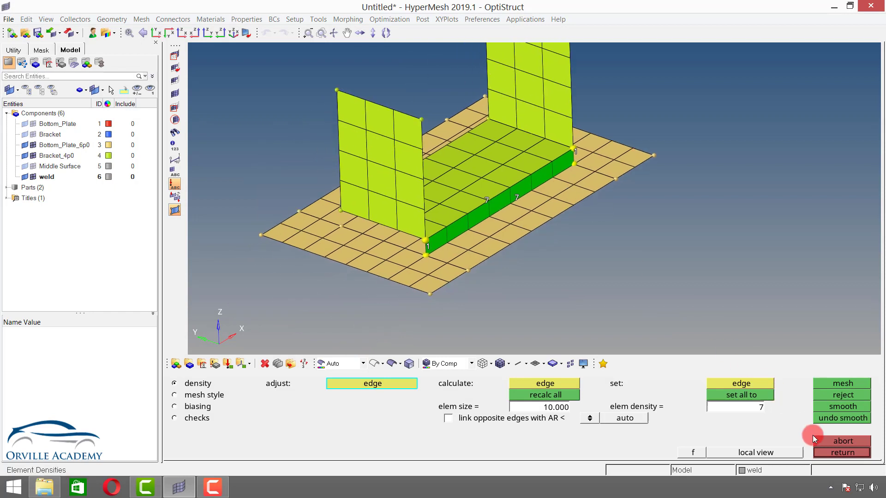
left_click(842, 452)
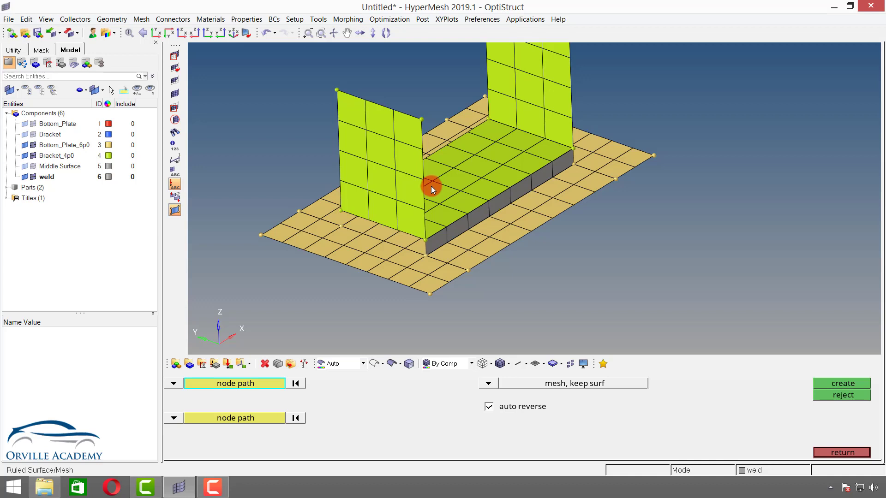
Step: Undo the action history back through the bottom plate's first meshing, including the weld component, plate splits and line projections
left_click(276, 34)
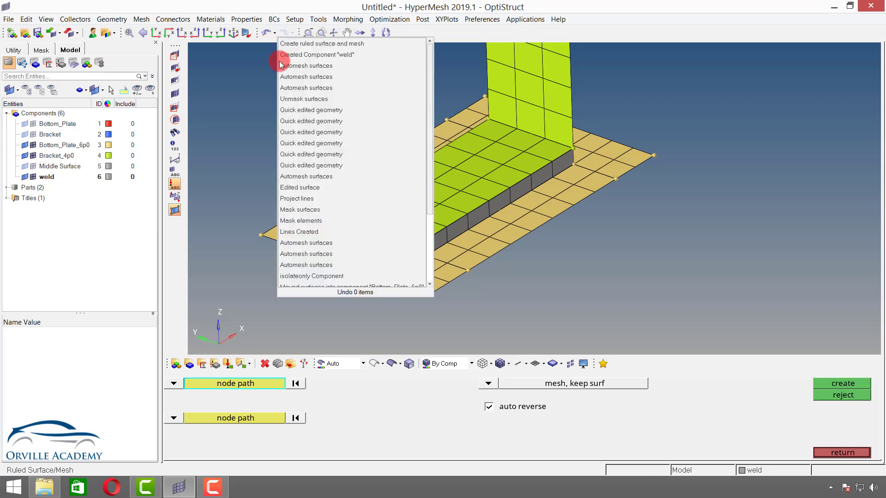
left_click(290, 253)
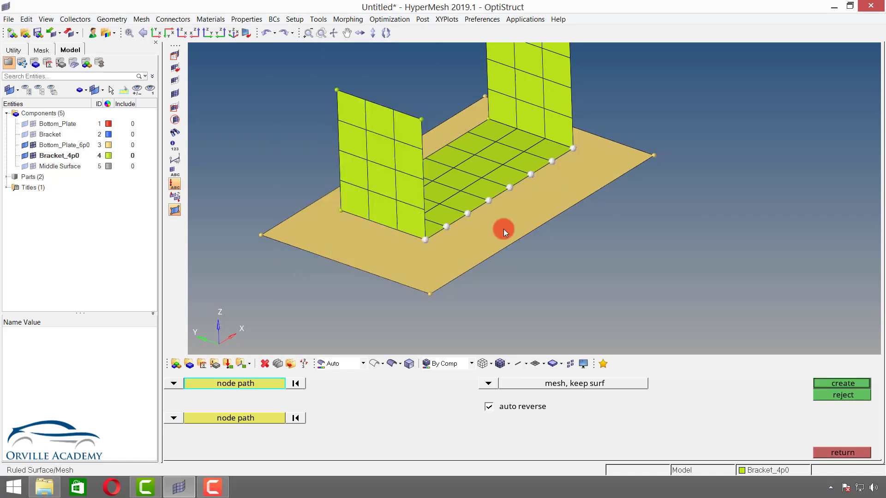
left_click(815, 454)
right_click_drag(477, 202, 467, 214, "ctrl")
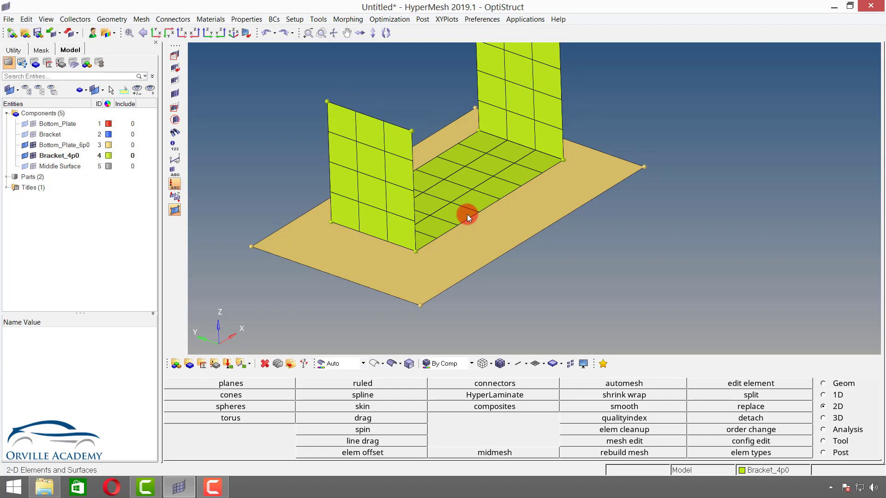
left_click(824, 384)
left_click(505, 398)
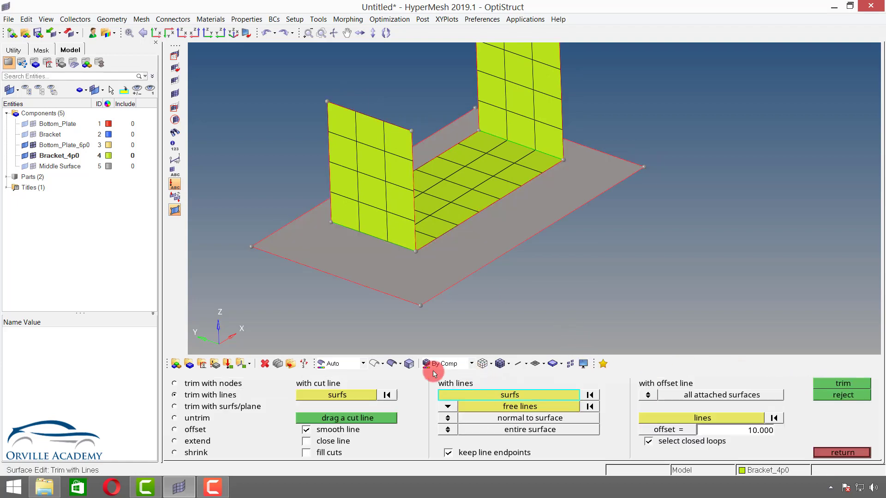
left_click(449, 408)
left_click(434, 418)
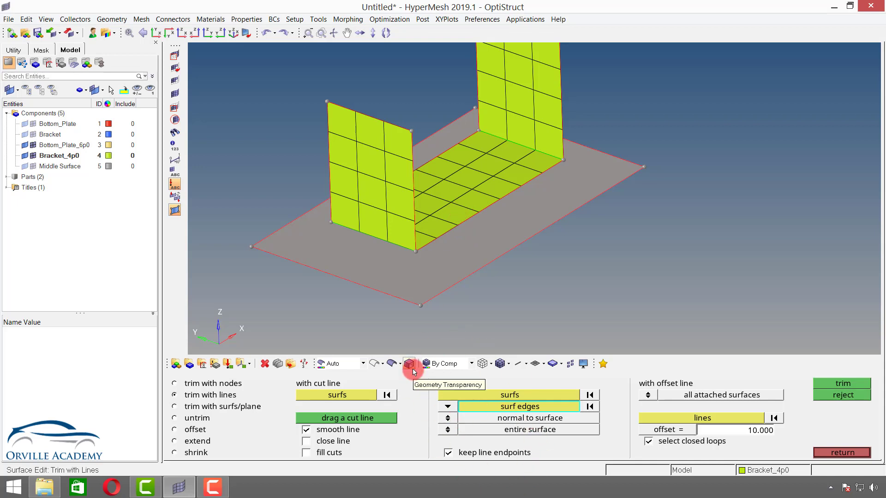
left_click(841, 452)
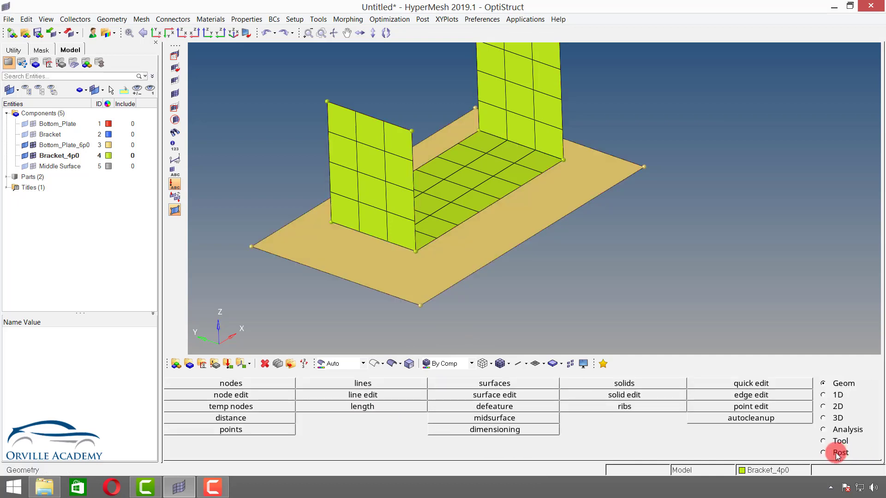
Step: Set up a projection to surface with the row of four nodes across the bracket base and the bottom plate as target
key("shift+F7")
left_click(199, 406)
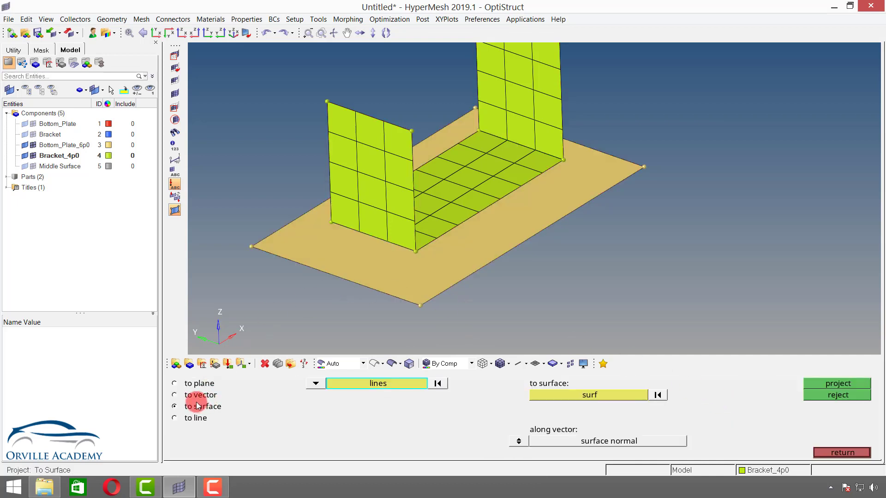
left_click(368, 390)
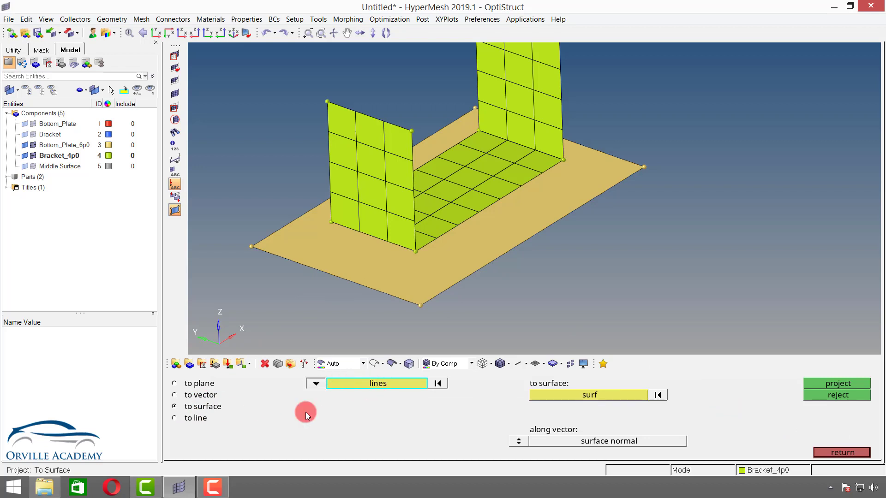
left_click(315, 383)
left_click(306, 393)
left_click_drag(438, 162, 533, 192)
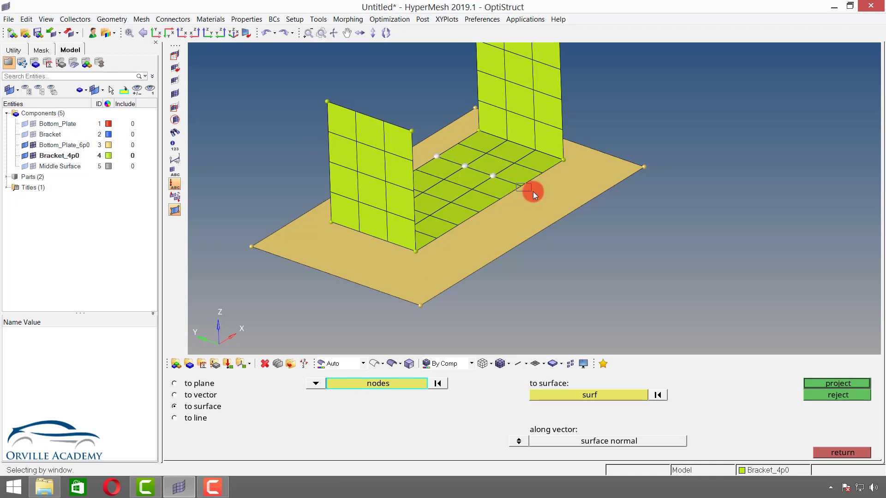
left_click(580, 396)
left_click(518, 227)
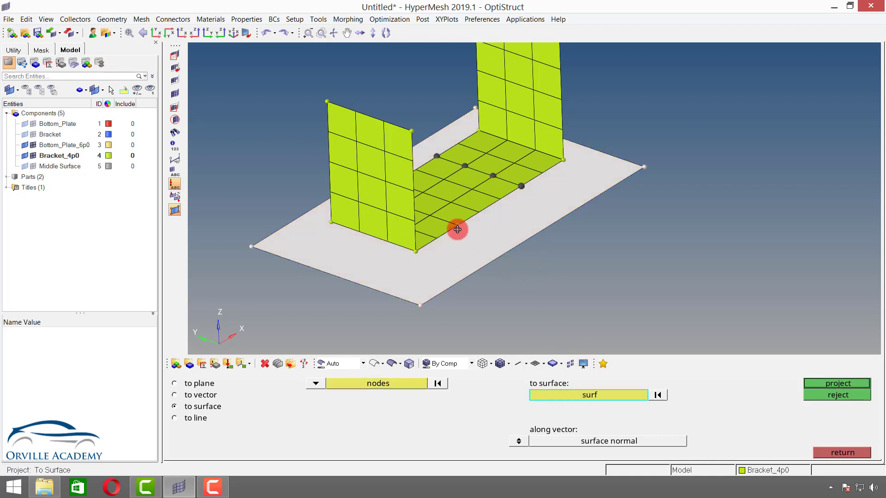
left_click_drag(457, 227, 486, 291, "ctrl")
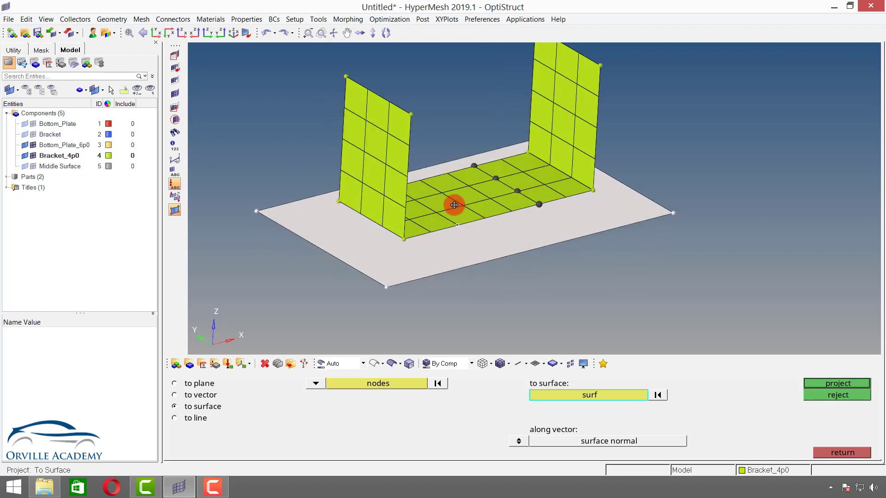
left_click_drag(453, 204, 464, 299, "ctrl")
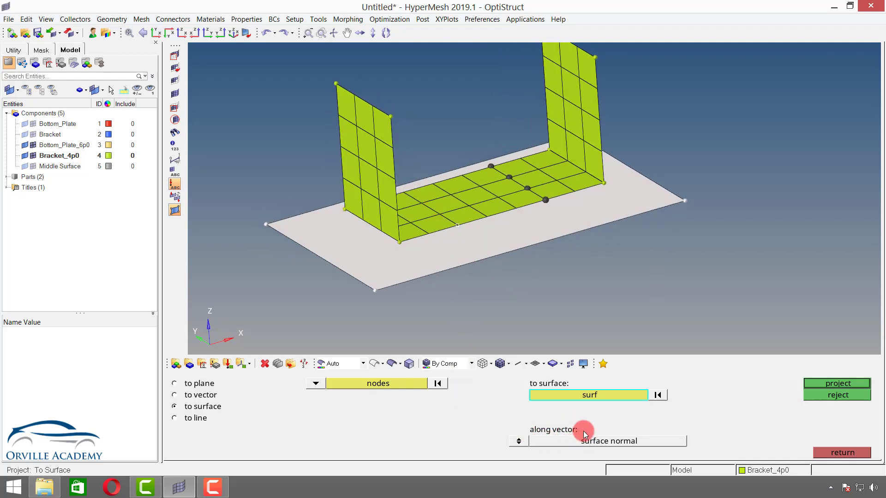
Step: Set the projection direction to a vector defined by a point on the bracket's right flange edge and one on the base's near long edge
left_click(520, 442)
left_click(611, 442)
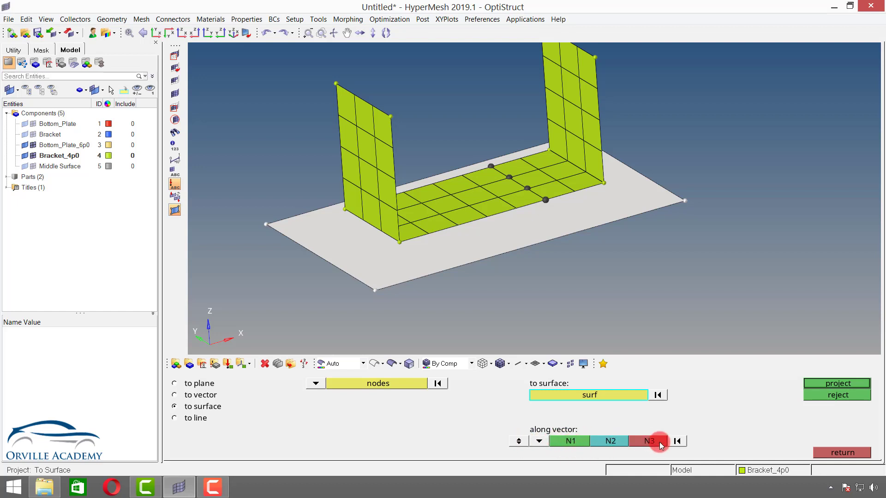
left_click(581, 442)
left_click_drag(492, 198, 566, 149, "ctrl")
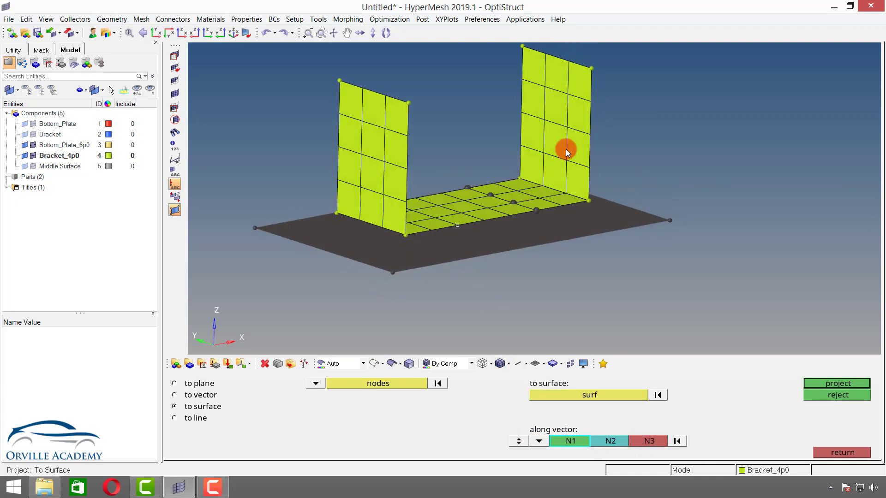
left_click(586, 135)
mouse_move(498, 206)
left_mouse_down("ctrl")
mouse_move(497, 220)
mouse_move(429, 138)
left_mouse_up("ctrl")
left_click(506, 211)
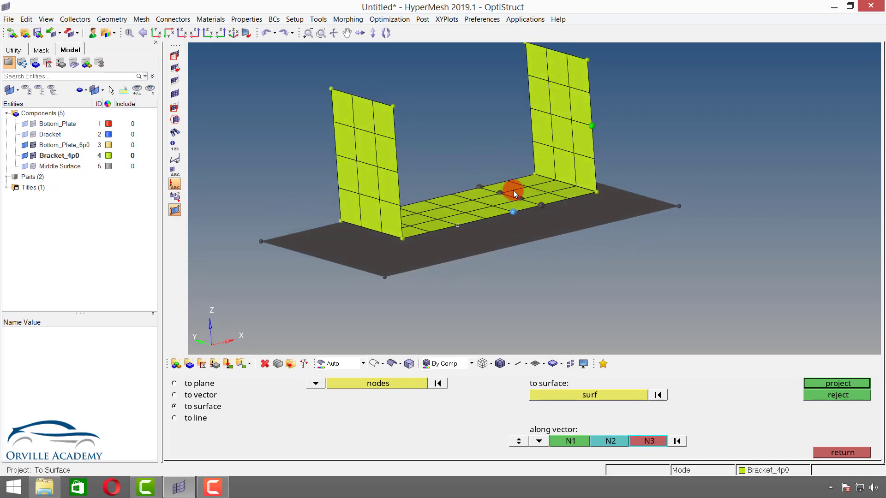
mouse_move(481, 245)
left_mouse_down("ctrl")
mouse_move(466, 277)
mouse_move(439, 182)
mouse_move(428, 178)
mouse_move(429, 186)
left_mouse_up("ctrl")
left_click(561, 222)
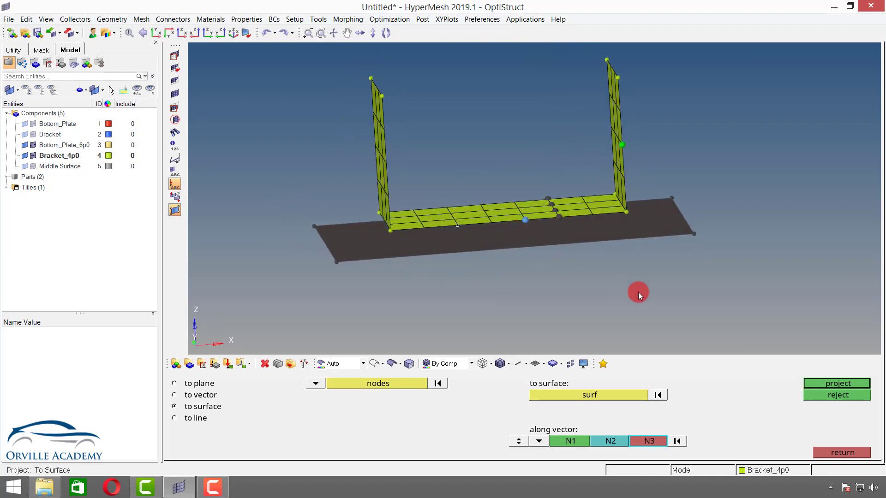
Step: Duplicate the four selected bracket nodes and project the copies onto the bottom plate along the defined vector
left_click(833, 386)
left_click(390, 384)
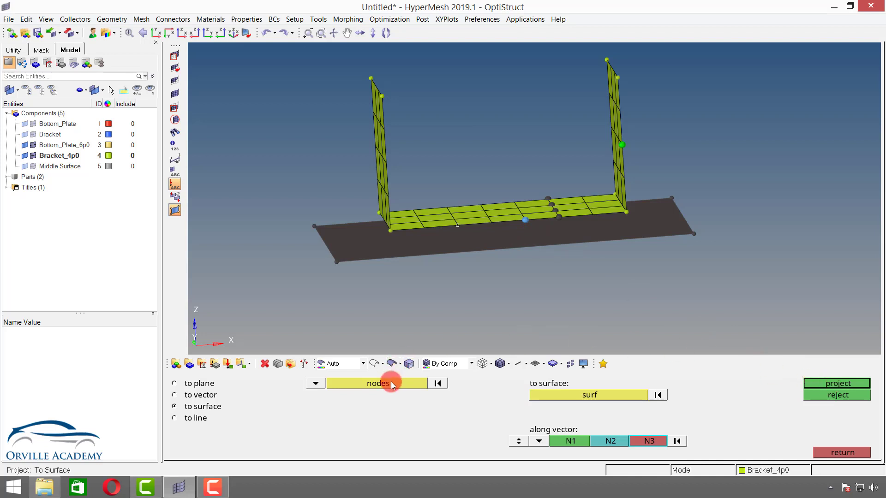
left_click(392, 383)
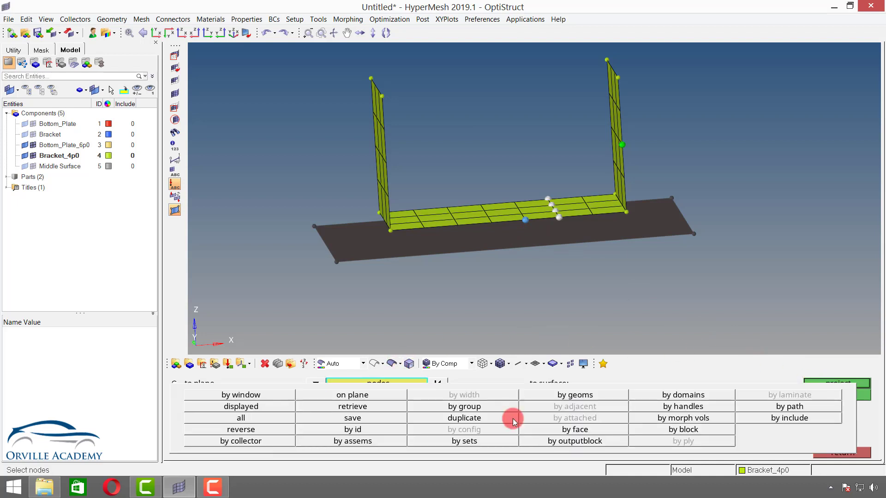
left_click(513, 419)
left_click(555, 211)
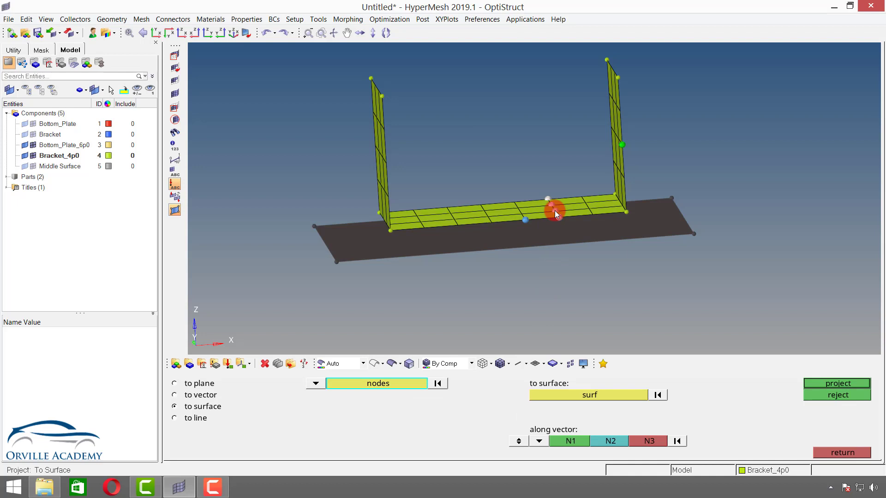
left_click(383, 385)
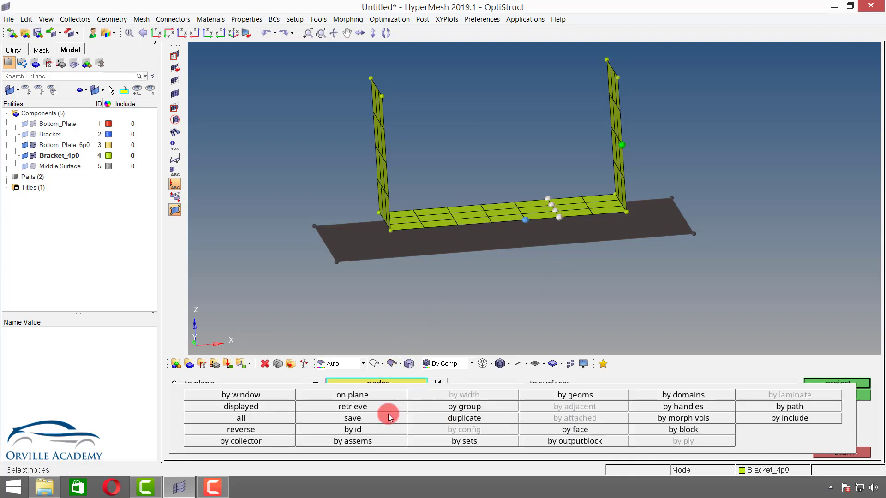
left_click(452, 419)
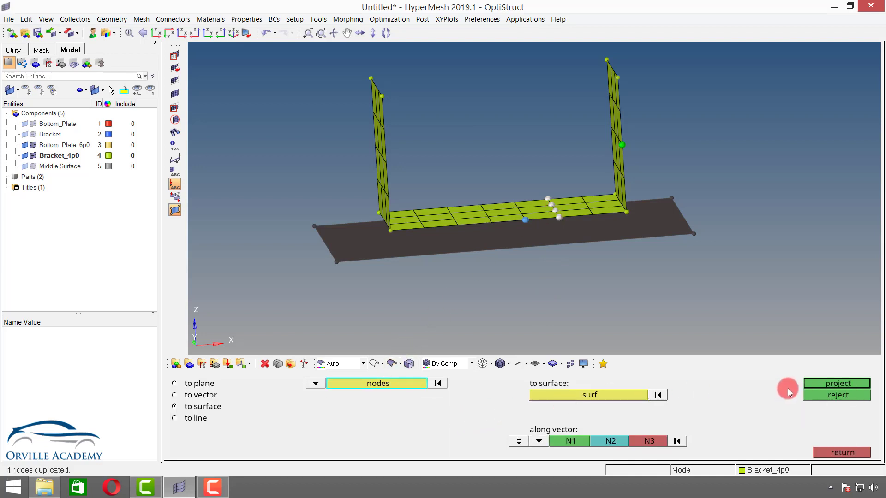
left_click(823, 386)
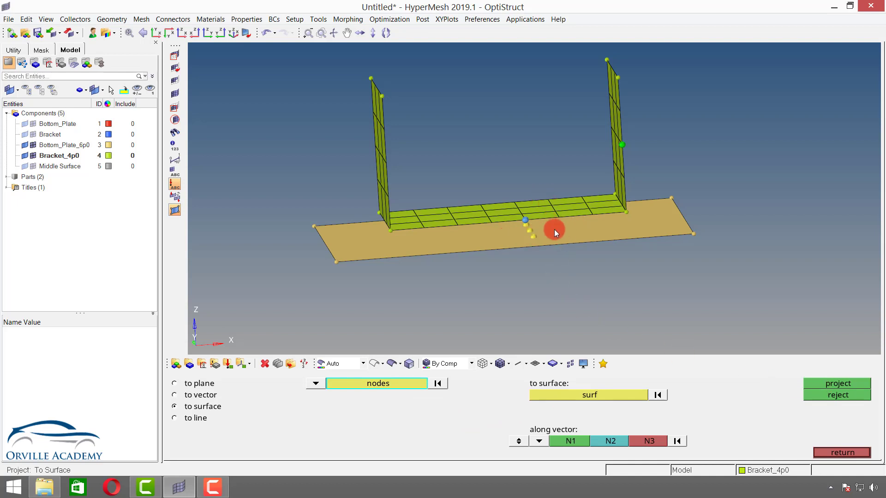
left_click(828, 451)
scroll(522, 224, "up", 2)
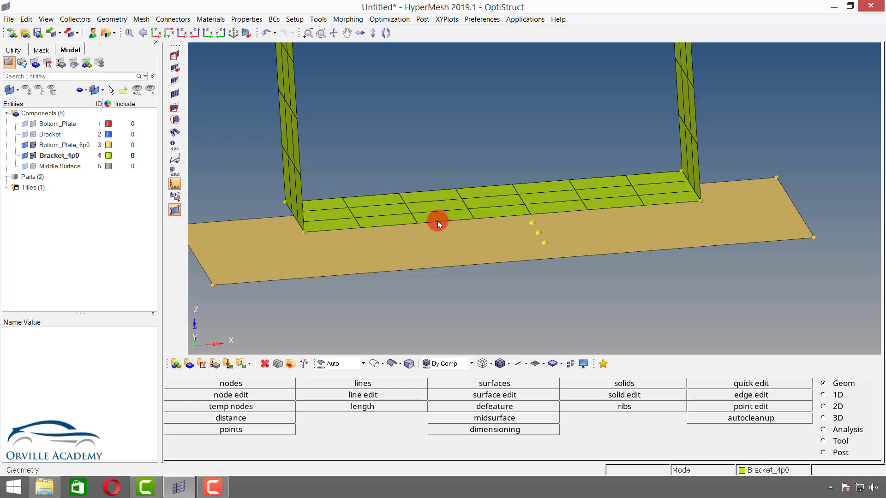
mouse_move(438, 220)
left_mouse_down("ctrl")
mouse_move(500, 260)
mouse_move(481, 249)
mouse_move(535, 260)
mouse_move(450, 225)
mouse_move(393, 233)
mouse_move(460, 224)
left_mouse_up("ctrl")
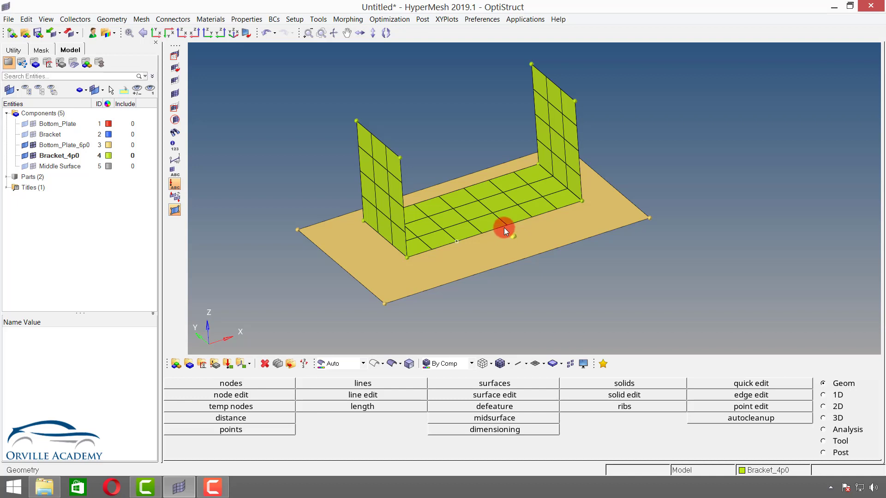
Step: Delete all displayed elements from the bracket
key("F2")
left_click(291, 382)
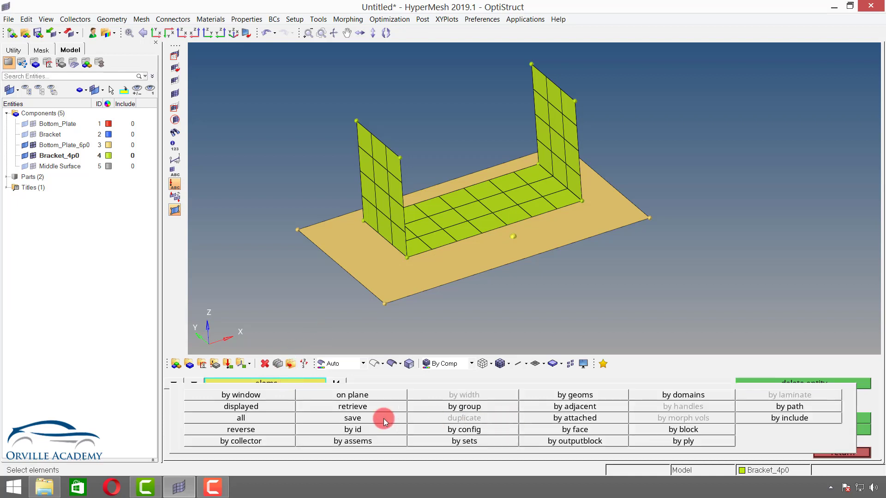
left_click(253, 413)
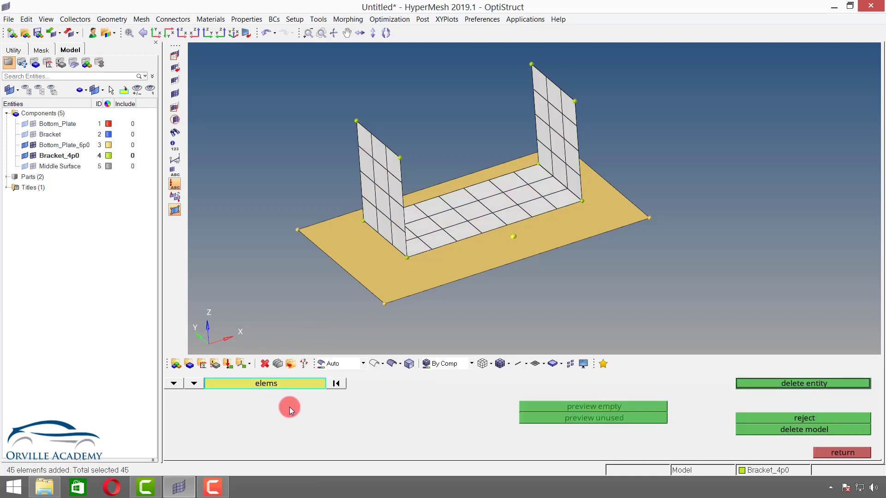
left_click(795, 384)
left_click(835, 451)
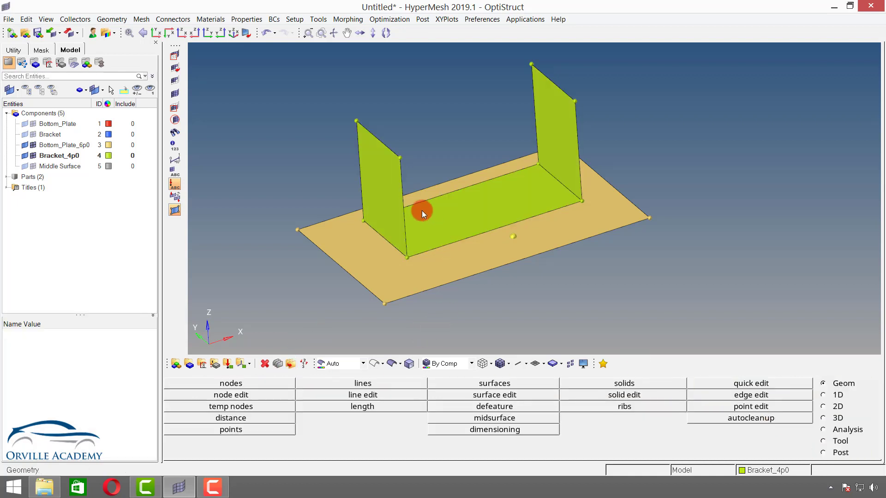
Step: Set up a center-and-radius circle with its center in the middle of the bracket base and the z-axis as normal
left_click(375, 385)
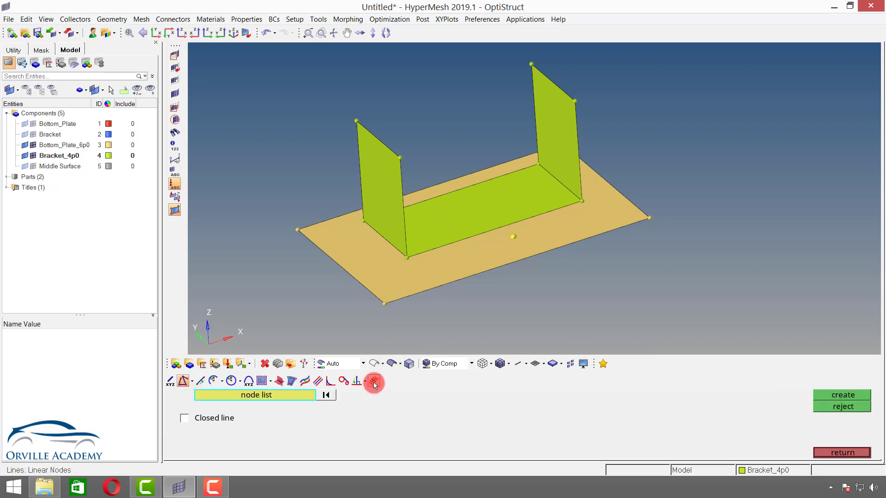
left_click(231, 381)
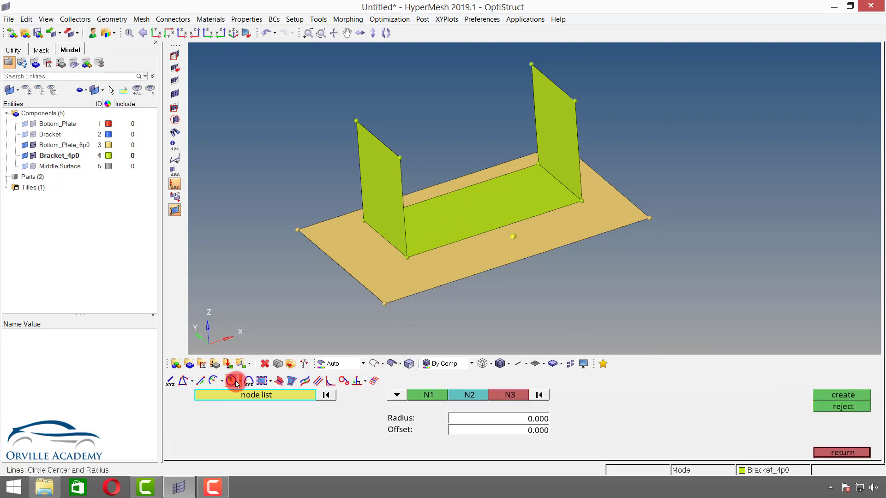
left_click_drag(502, 300, 481, 191, "ctrl")
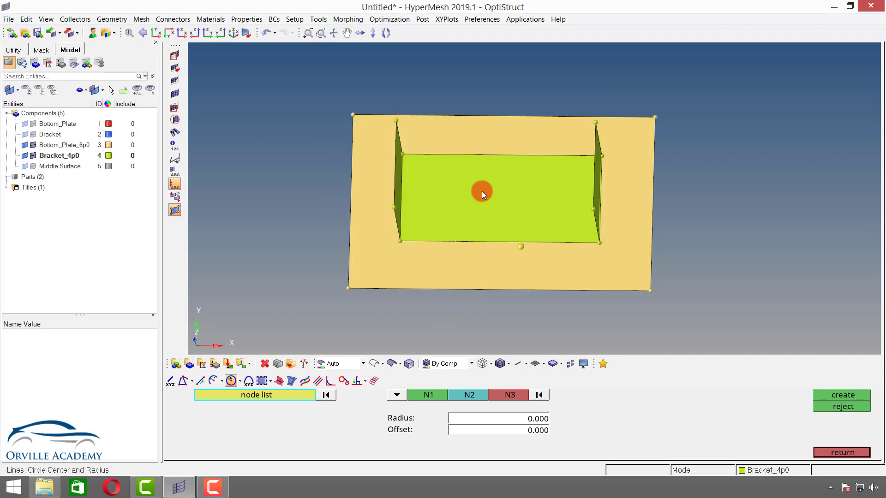
left_click(492, 198, "ctrl")
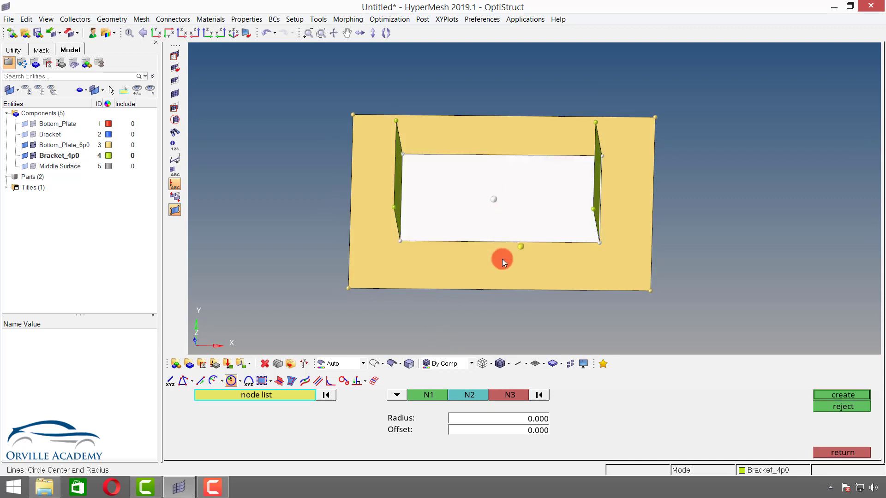
mouse_move(502, 258)
left_mouse_down("ctrl")
mouse_move(525, 206)
mouse_move(523, 216)
left_mouse_up("ctrl")
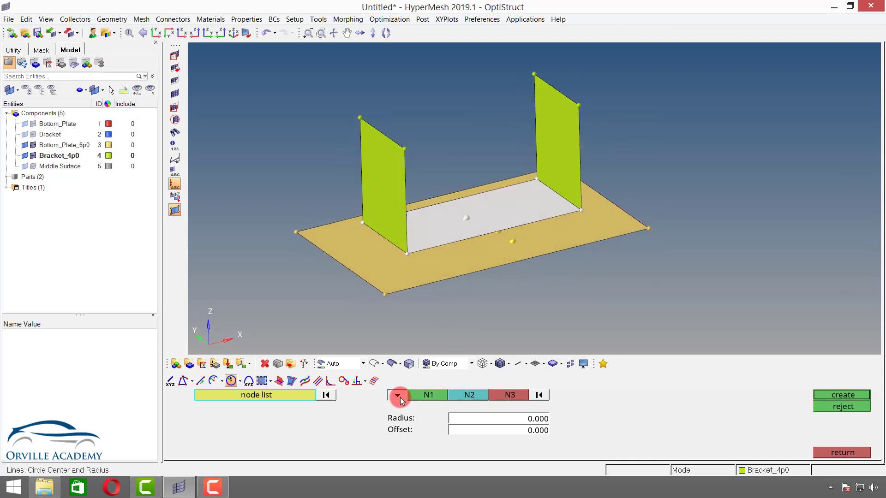
left_click(398, 396)
left_click(358, 427)
left_click(463, 226)
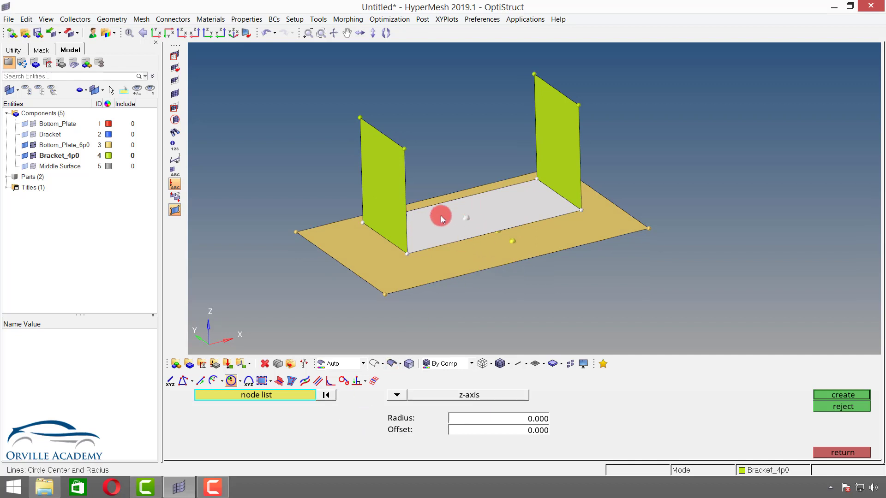
Step: Try creating the circle on the bracket base with a radius of 10, and reject it
left_click(518, 416)
type("10")
key("Return")
left_click(846, 396)
left_click_drag(456, 242, 453, 305, "ctrl")
left_click(845, 407)
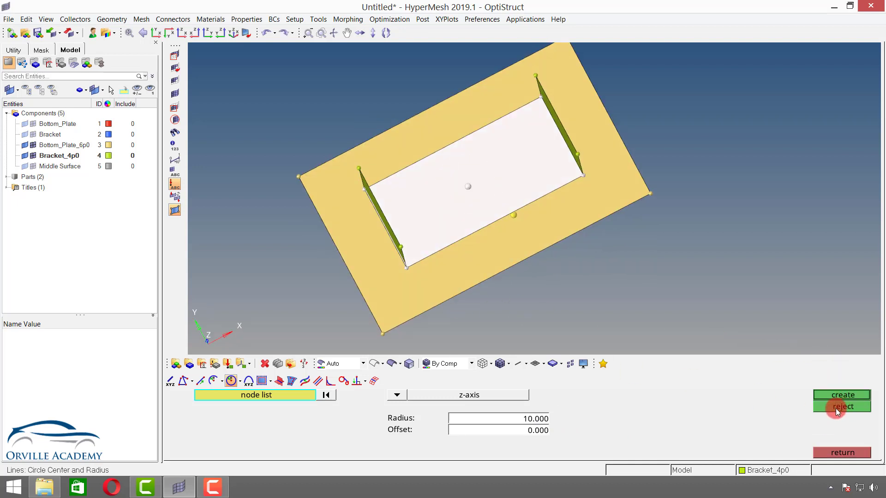
Step: Set the circle's radius to 6 and create it on the bracket base
left_click(529, 421)
type("6")
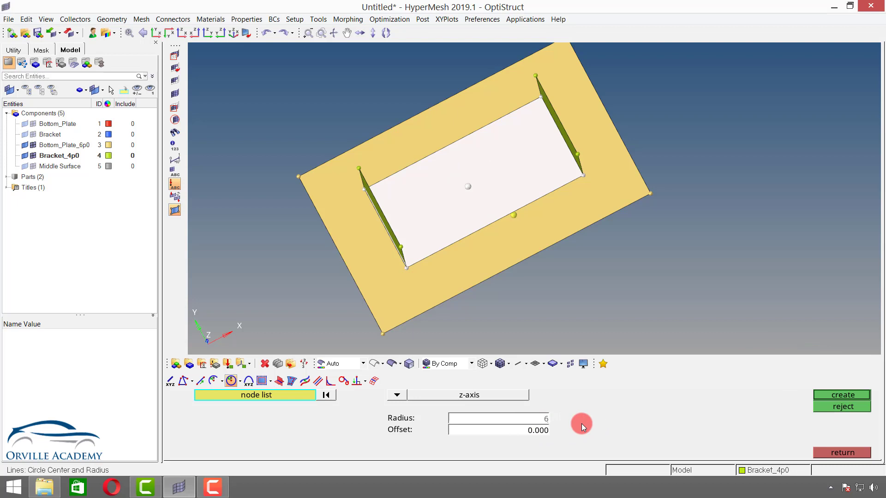
left_click(854, 396)
left_click(841, 452)
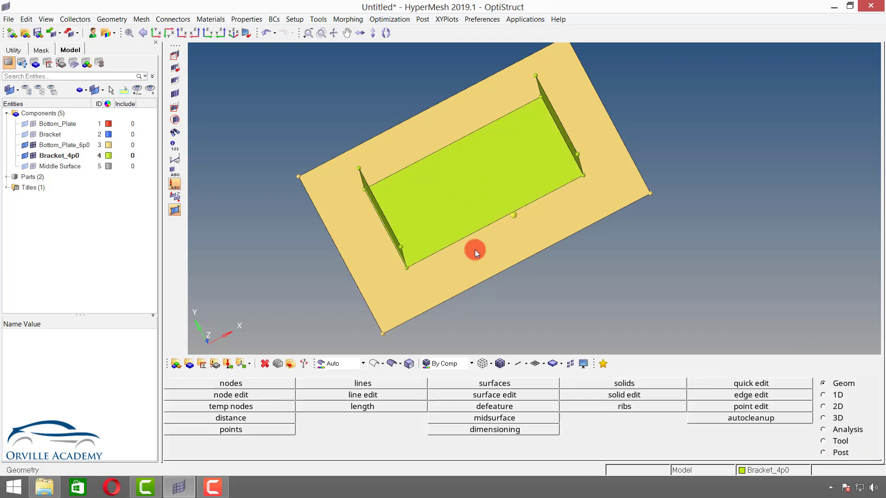
left_click_drag(475, 247, 437, 223, "ctrl")
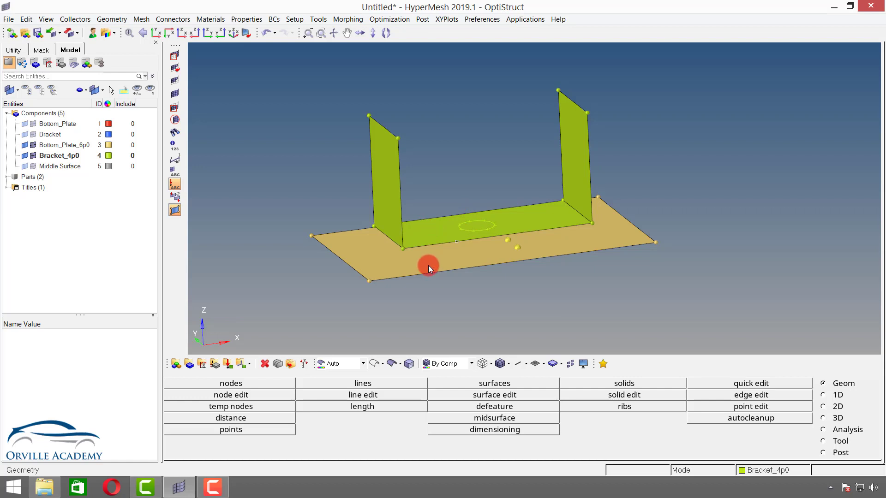
Step: Set up a projection to surface for the circle line, with the bottom plate as target and surface normal as direction
key("shift+F7")
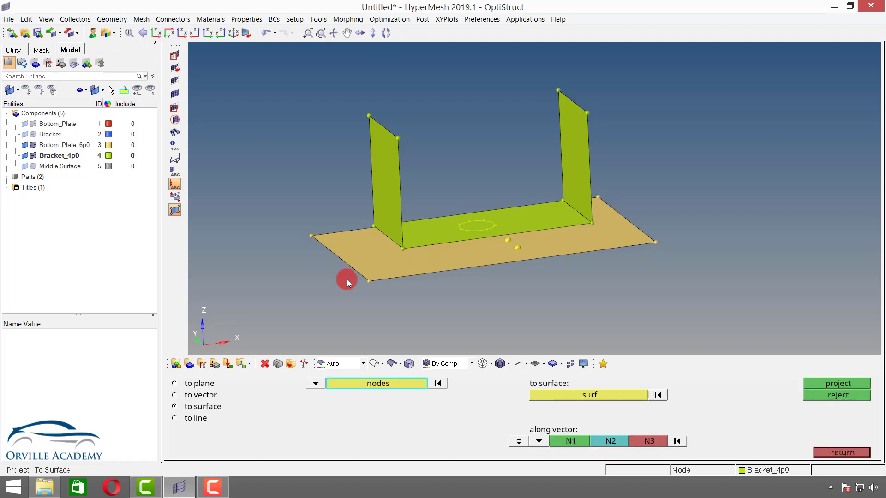
left_click(316, 383)
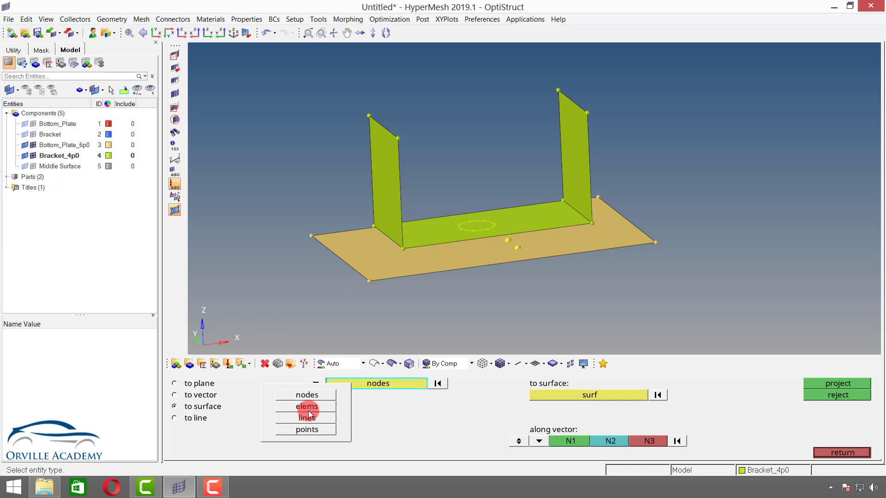
left_click(307, 417)
left_click(459, 227)
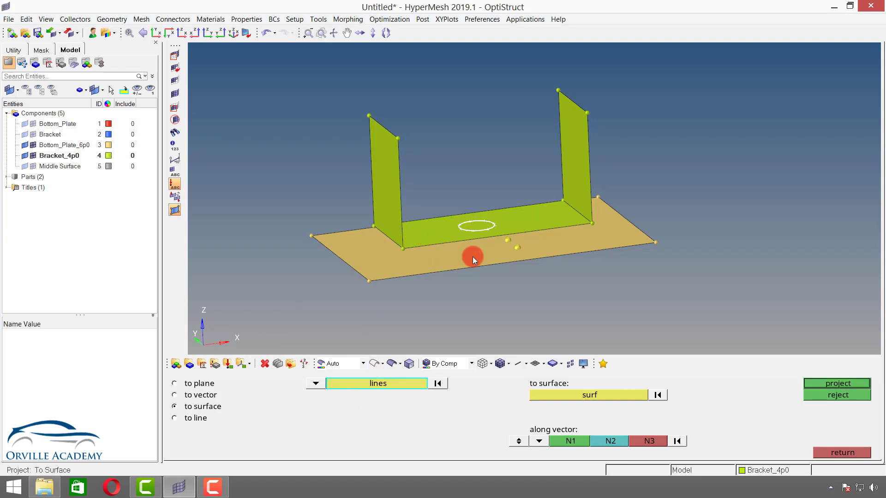
left_click(577, 396)
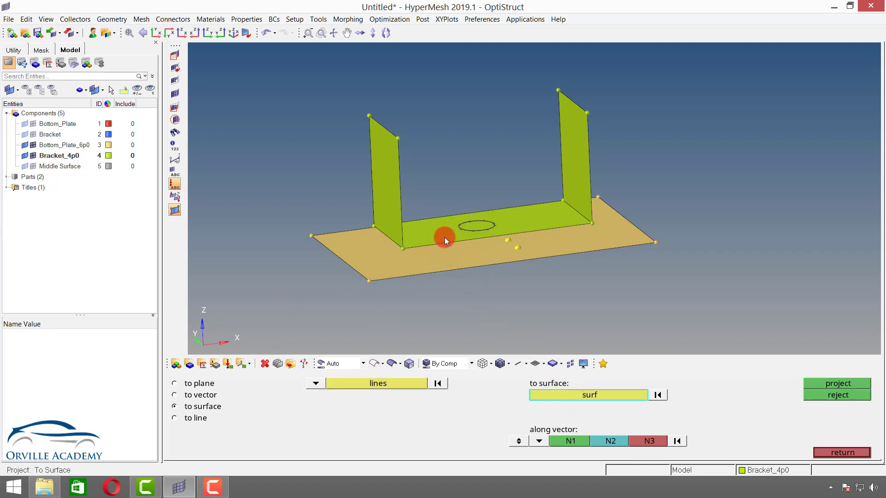
left_click(466, 255)
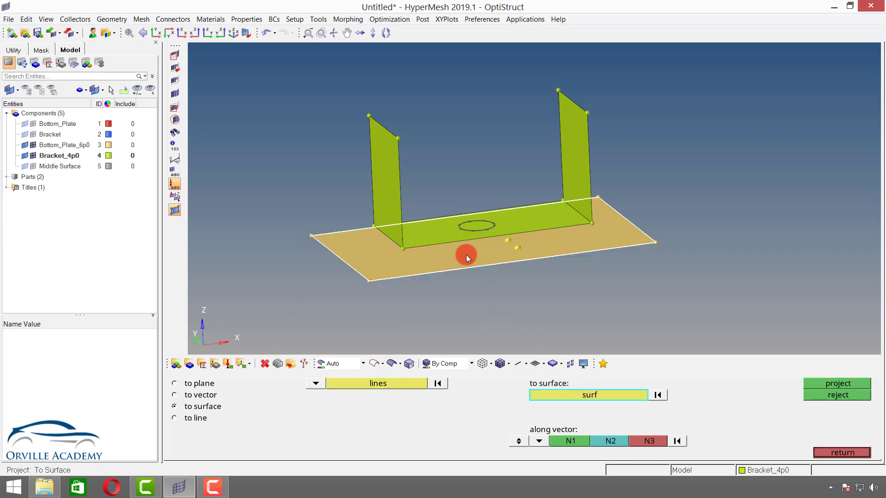
left_click(519, 442)
Step: Reject the direct projection of the circle, and instead project a duplicate made in the current component onto the bottom plate
left_click(843, 383)
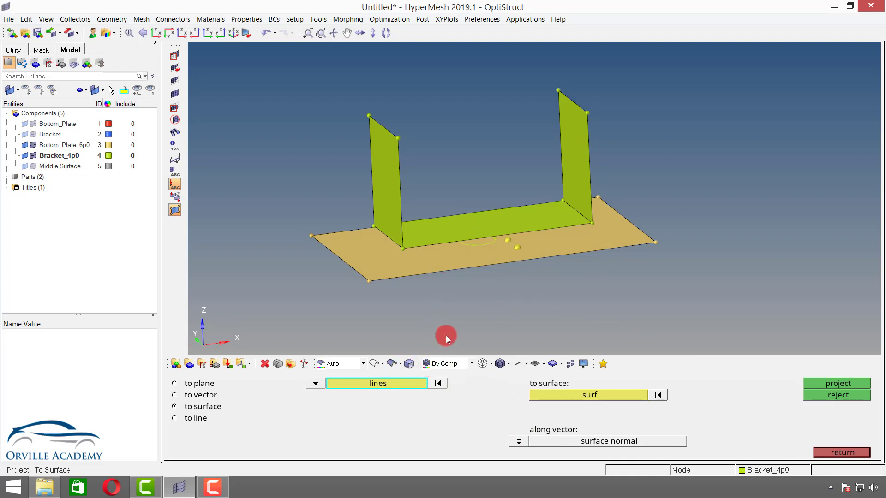
left_click(850, 396)
left_click(389, 384)
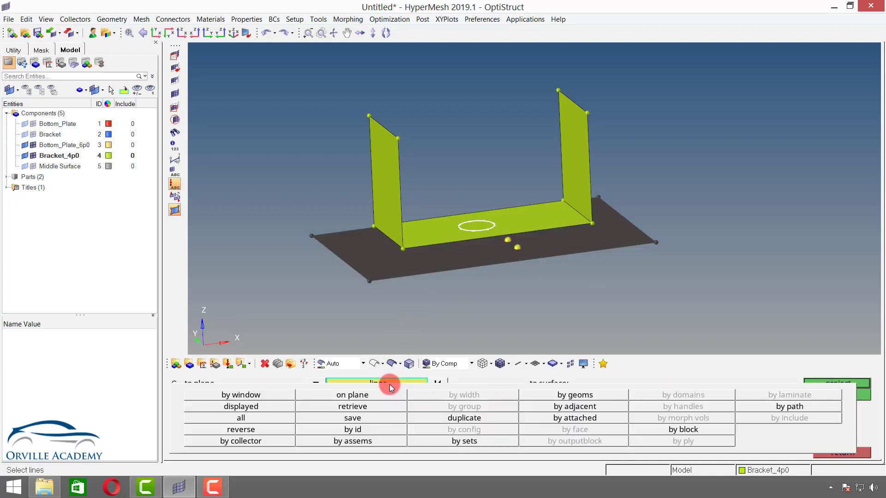
left_click(480, 418)
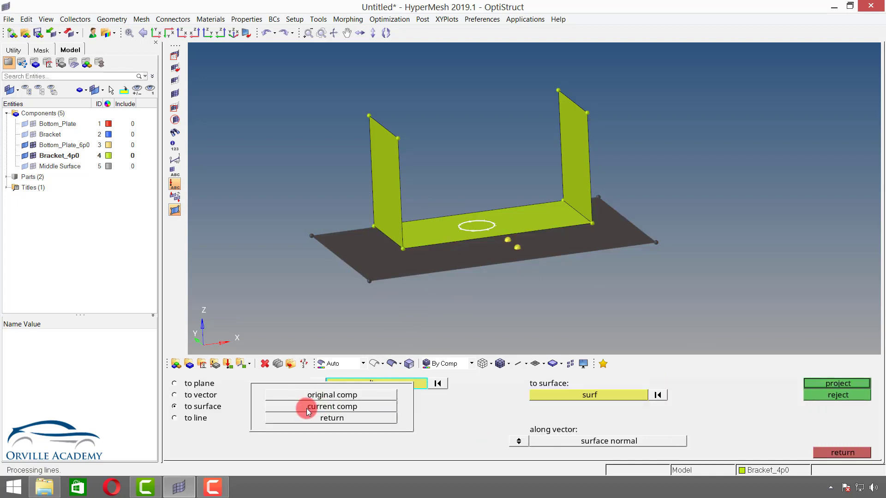
left_click(306, 409)
left_click(838, 384)
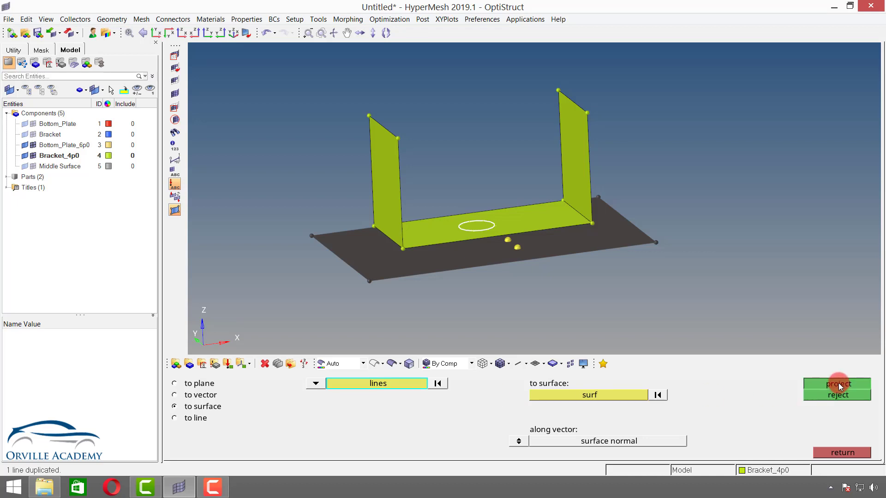
left_click(842, 453)
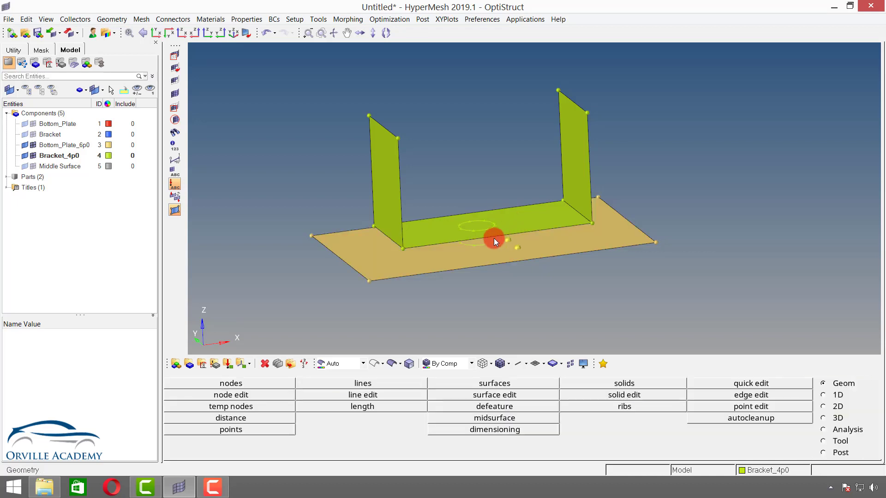
Step: Trim the bracket base surface with the free circle line lying on it, normal to the surface
left_click(512, 395)
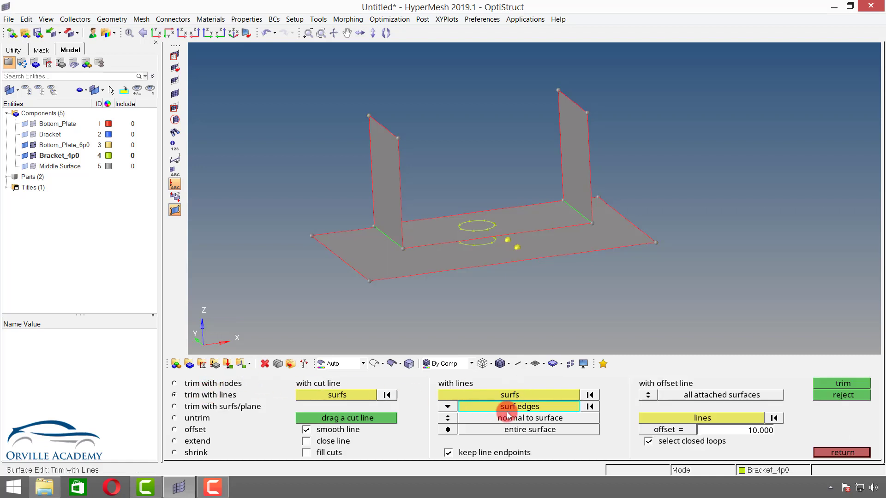
left_click(447, 407)
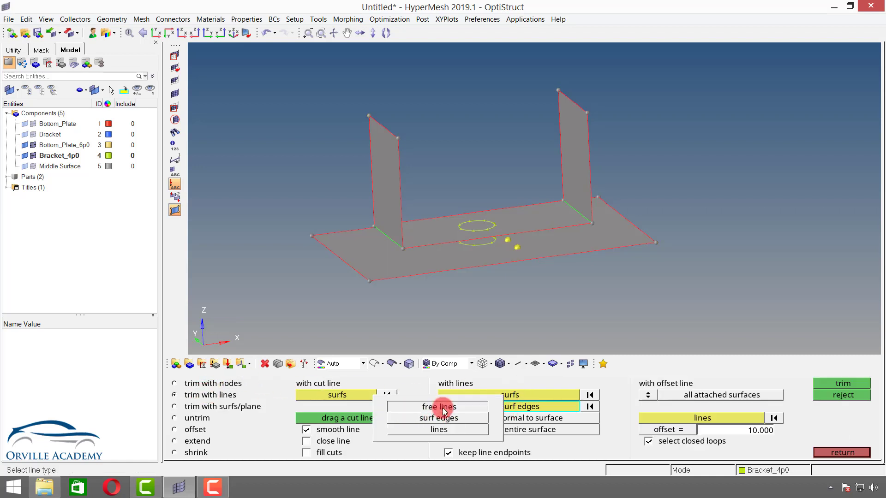
left_click(436, 406)
left_click(487, 396)
left_click(421, 232)
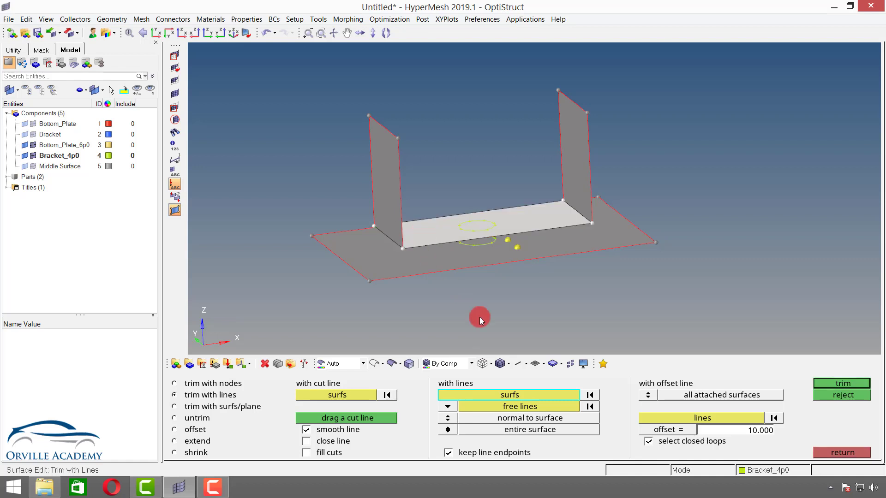
left_click(510, 406)
left_click(481, 226)
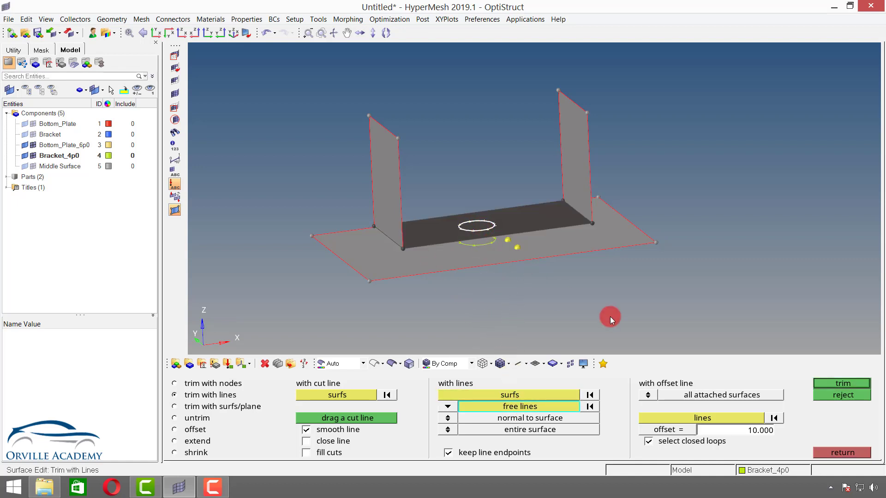
left_click(860, 386)
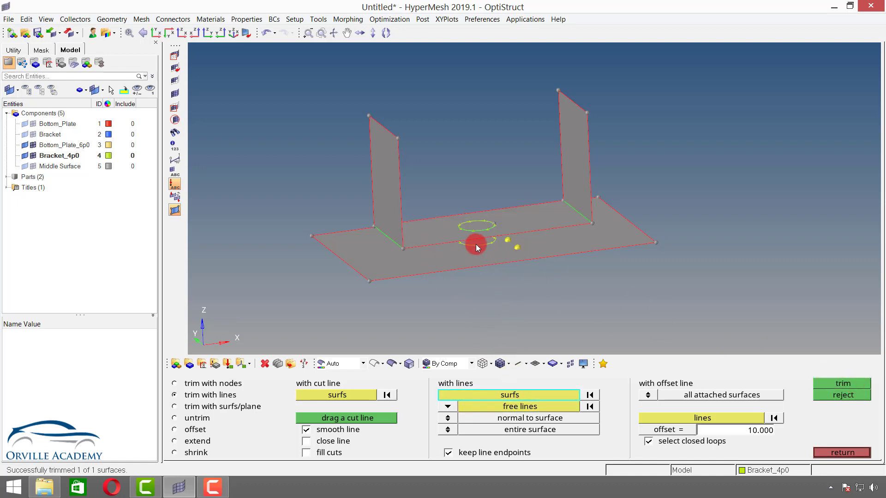
Step: Trim the bottom plate surface with its projected free circle line, and leave surface editing
left_click(454, 267)
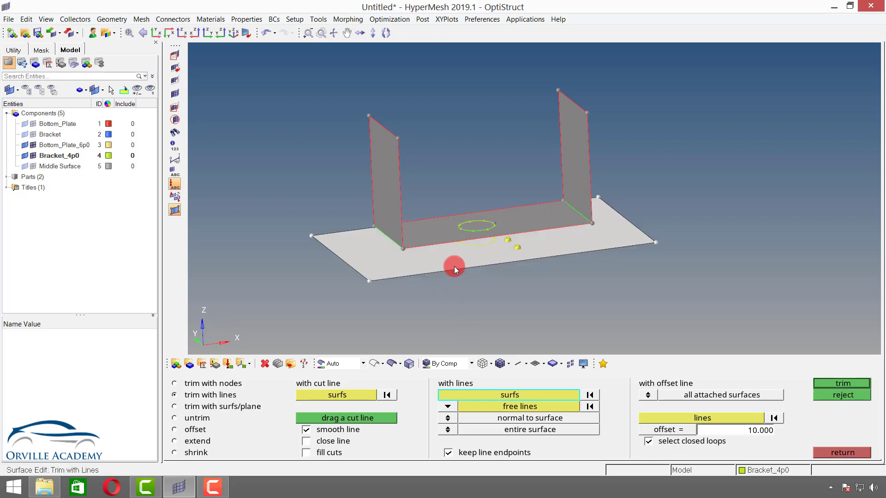
left_click(510, 406)
left_click(478, 245)
left_click(813, 385)
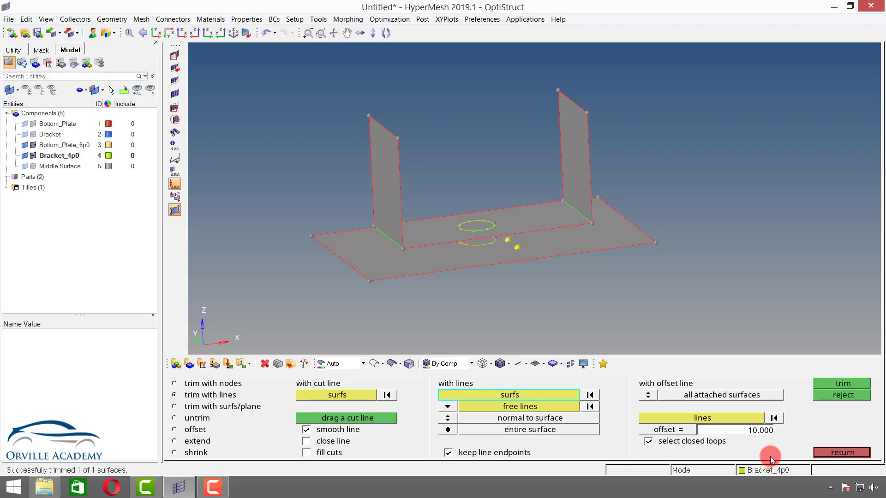
left_click(855, 451)
Step: Delete the trimmed circular surfaces from the bracket base and the bottom plate to open aligned holes
left_click_drag(470, 233, 472, 264, "ctrl")
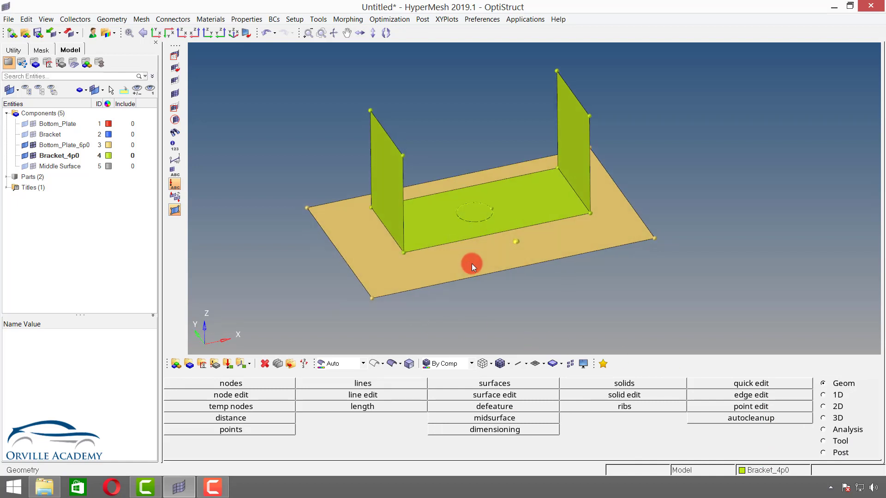
key("F2")
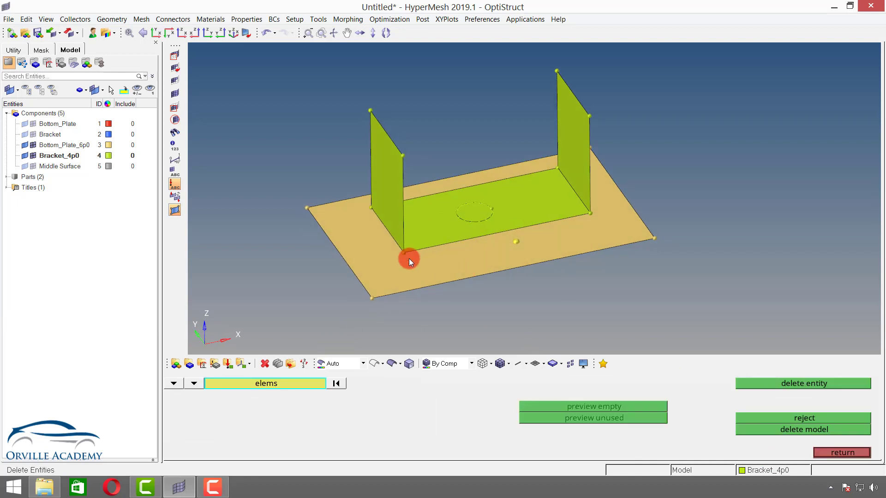
left_click(170, 385)
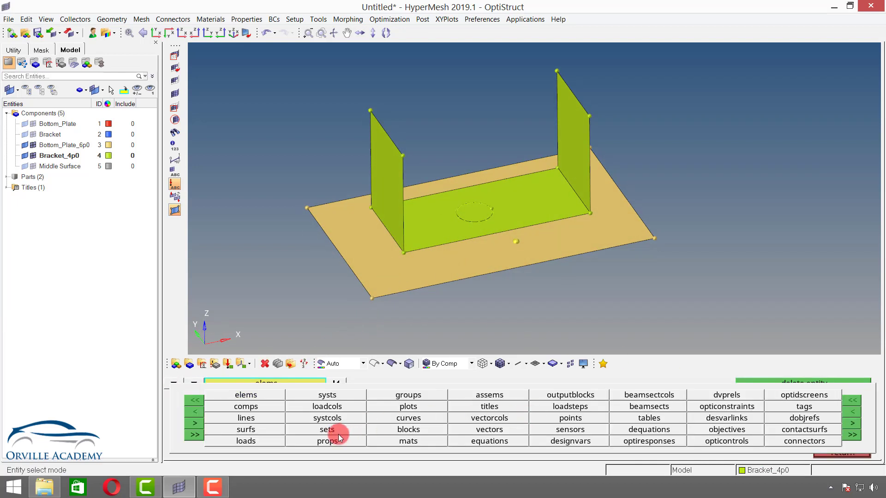
left_click(259, 434)
left_click(470, 217)
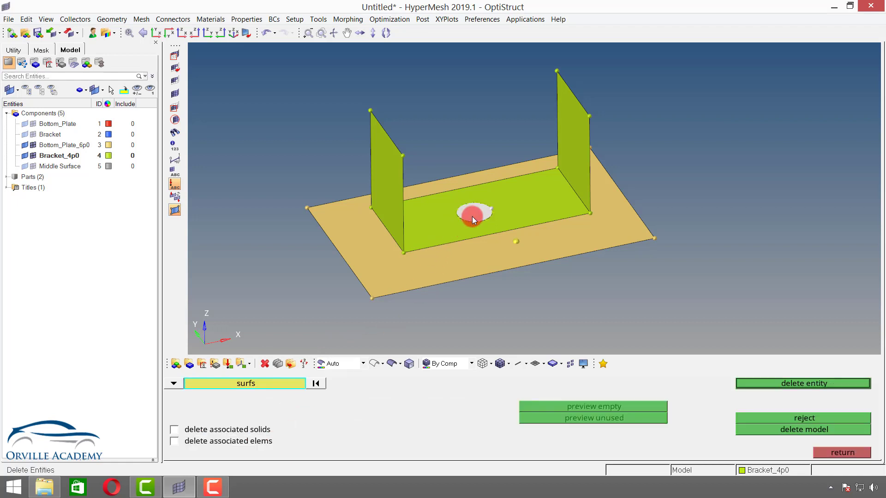
left_click_drag(472, 217, 478, 237, "ctrl")
scroll(479, 228, "up", 3, "ctrl")
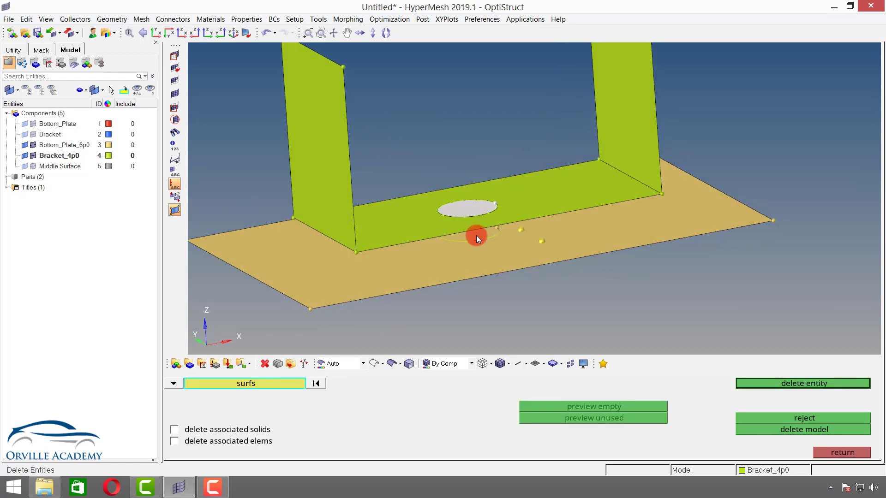
left_click(476, 236)
left_click(797, 383)
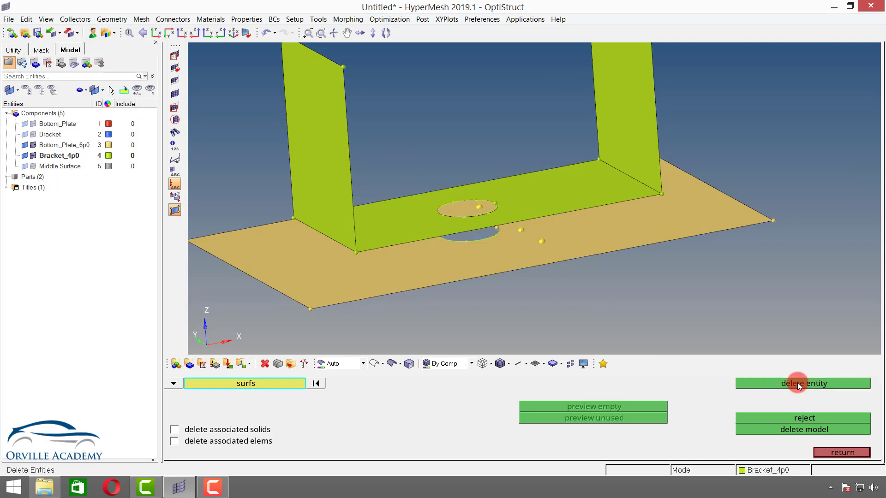
left_click_drag(519, 256, 824, 445, "ctrl")
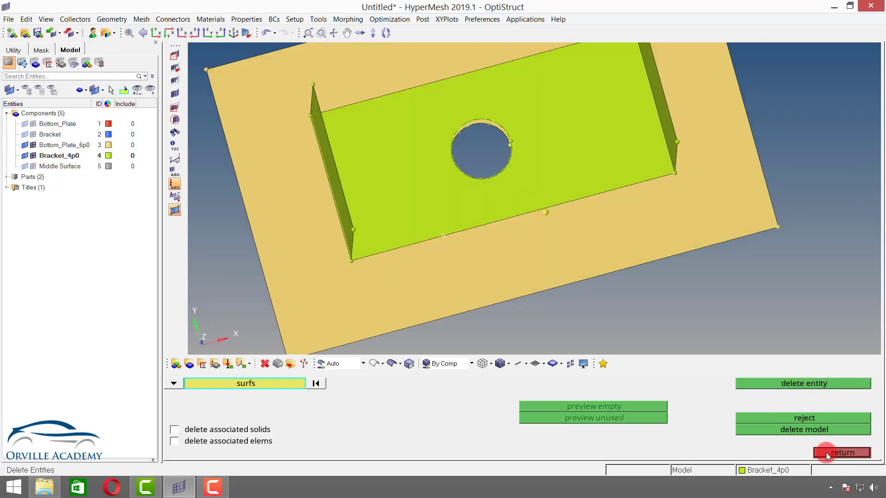
Step: Split a washer with an offset of 6 around the holes in the bracket base and the bottom plate
left_click_drag(457, 226, 458, 182, "ctrl")
key("F11")
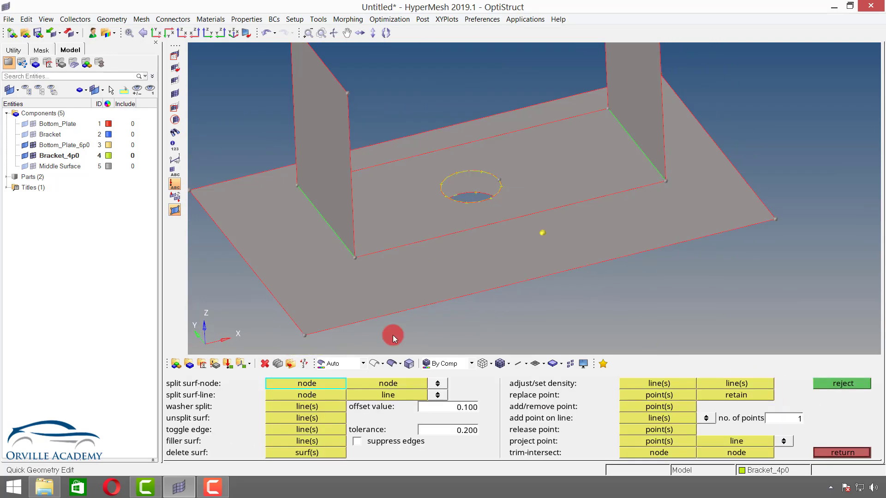
left_click(477, 411)
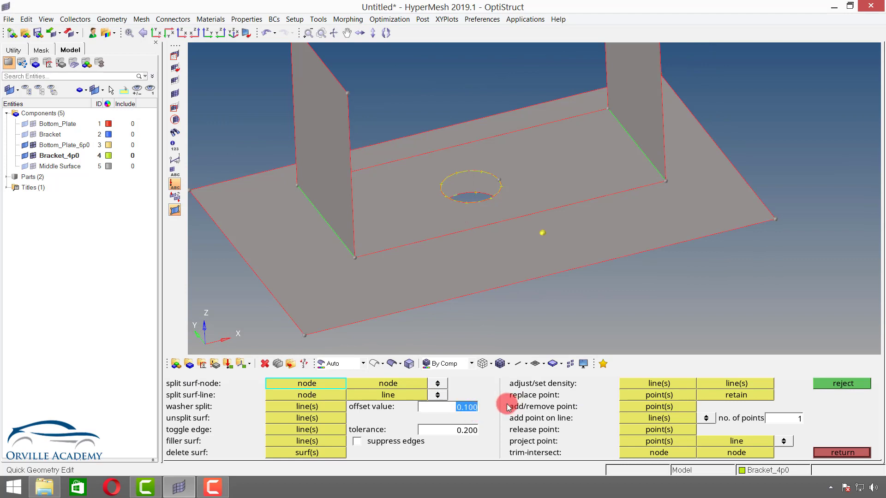
type("3")
key("BackSpace")
type("6")
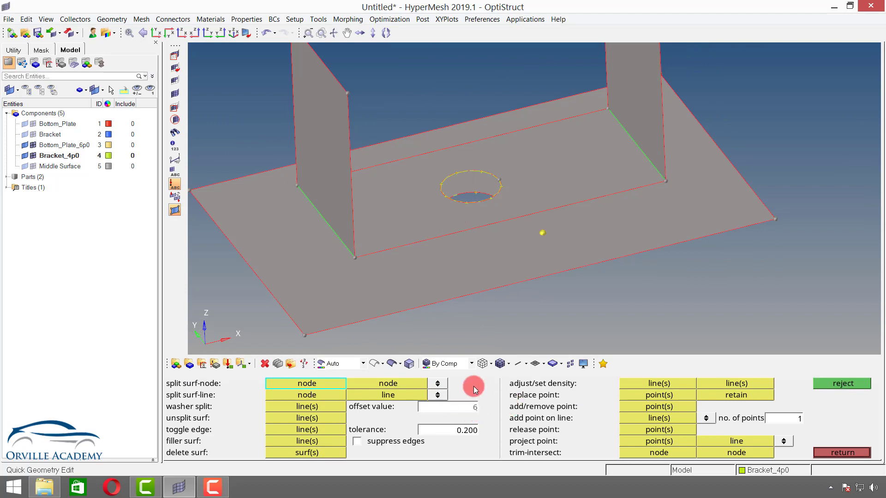
left_click(329, 406)
left_click(468, 206)
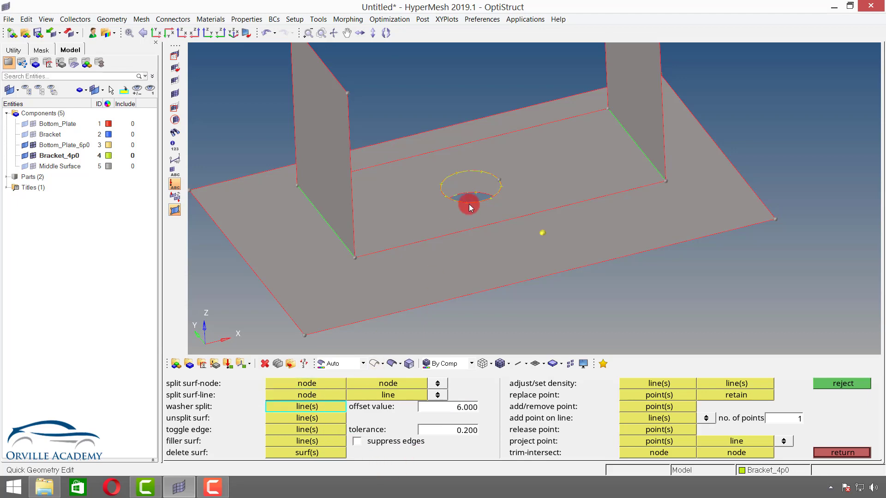
left_click(474, 170)
left_click_drag(464, 197, 450, 220, "ctrl")
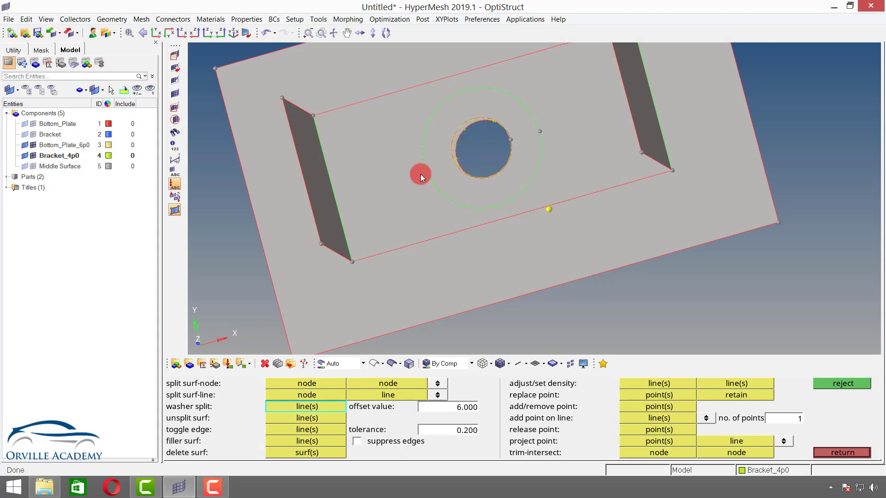
Step: Mesh the bracket base's washer surface with element size 10, adjusting the element density of its inner edge
left_click_drag(419, 172, 456, 76, "ctrl")
key("F12")
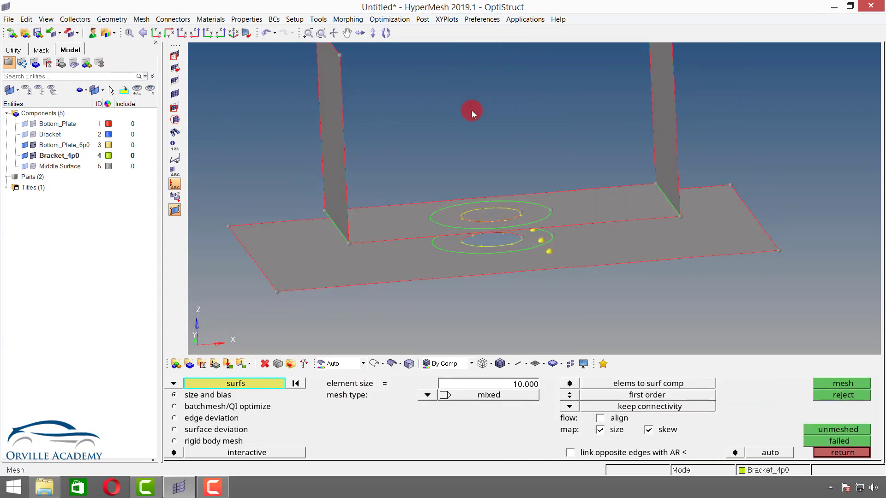
left_click(448, 212)
middle_click(457, 226)
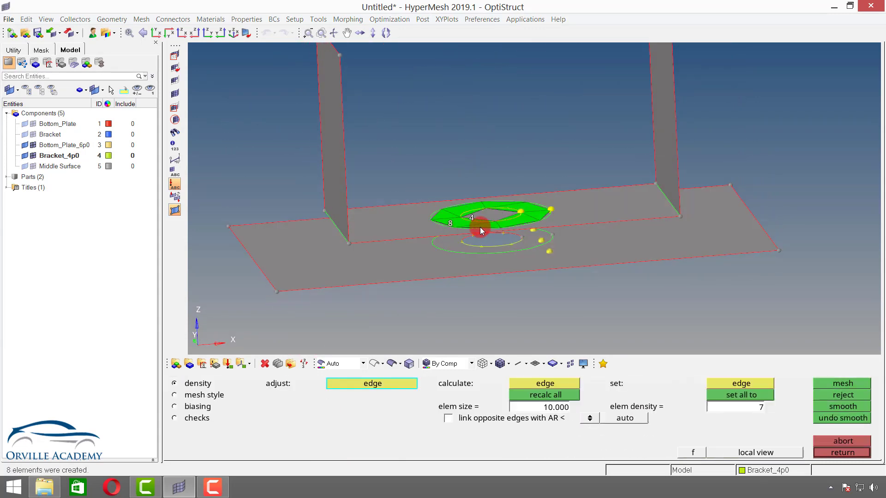
left_click_drag(460, 231, 466, 186, "ctrl")
left_click(484, 200)
middle_click(482, 223)
middle_click(480, 225)
Step: Mesh the bottom plate's washer surface with element size 10
left_click_drag(475, 247, 467, 255, "ctrl")
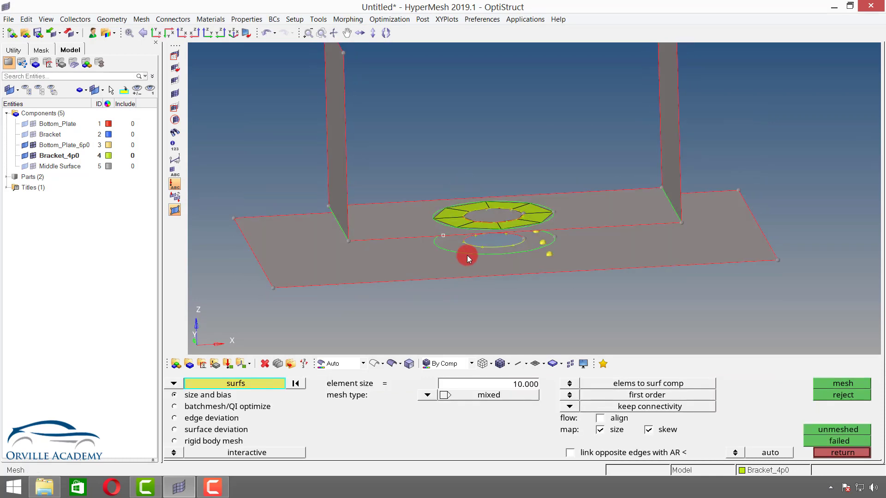
left_click(465, 247)
middle_click(469, 256)
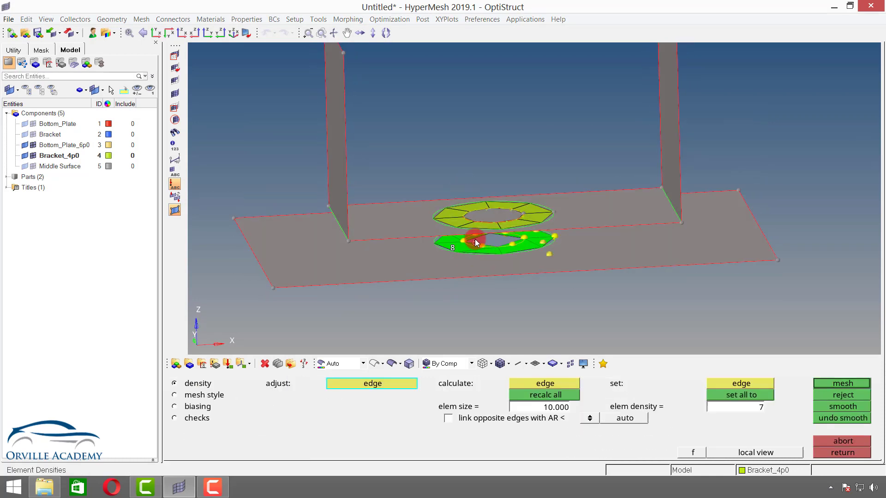
middle_click(484, 263)
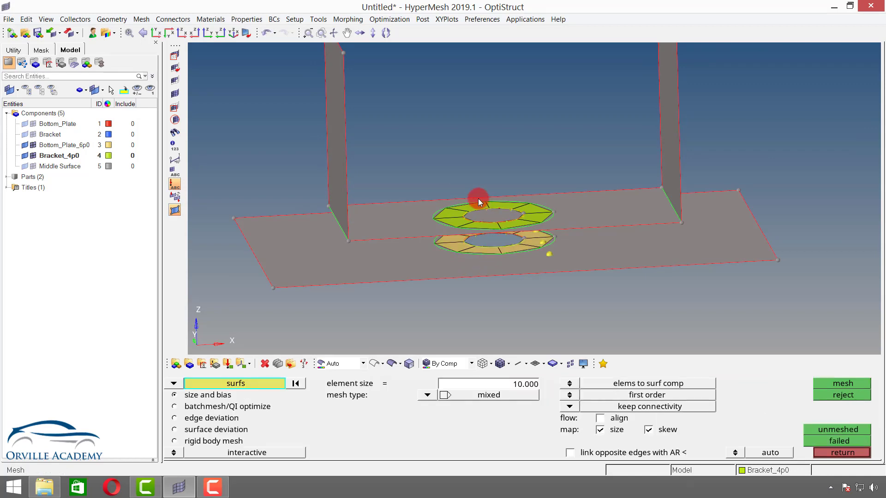
mouse_move(478, 199)
left_mouse_down("ctrl")
mouse_move(472, 247)
mouse_move(484, 211)
left_mouse_up("ctrl")
key("F2")
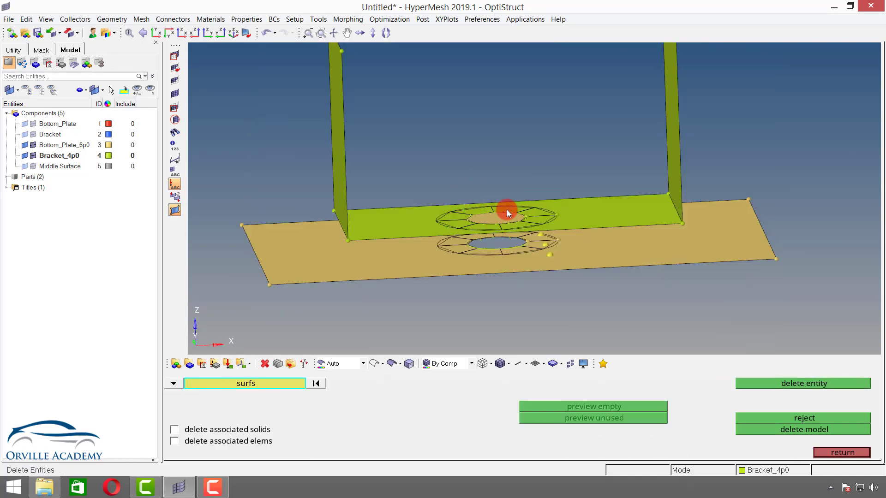
left_click(840, 451)
Step: Set up creation of an RBE2 rigid with multiple dependent nodes and a calculated independent node
left_click(825, 395)
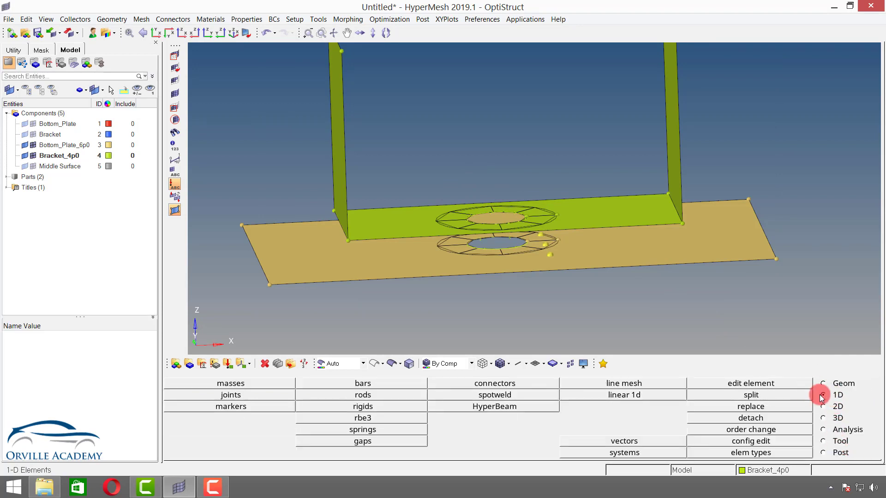
left_click(362, 405)
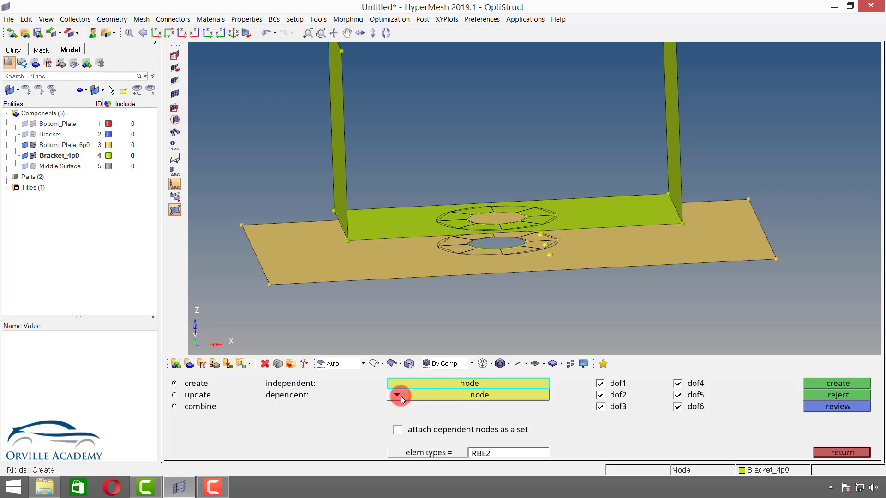
left_click(398, 396)
left_click(378, 408)
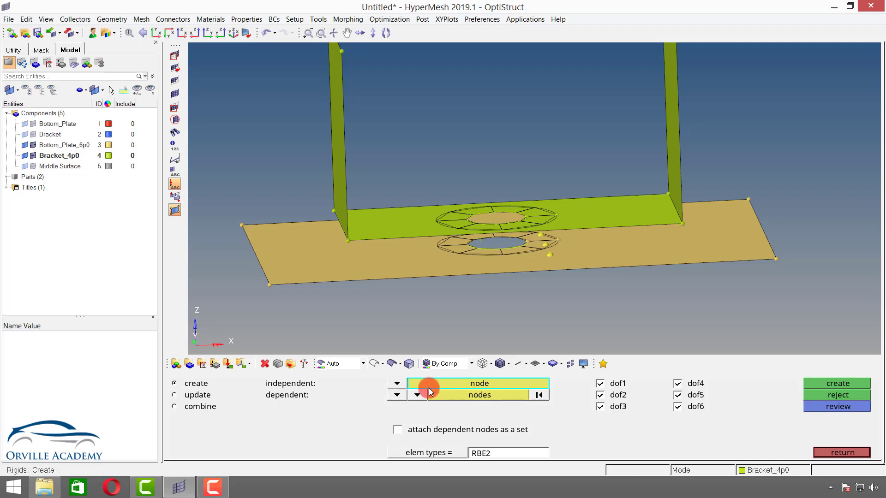
left_click(396, 383)
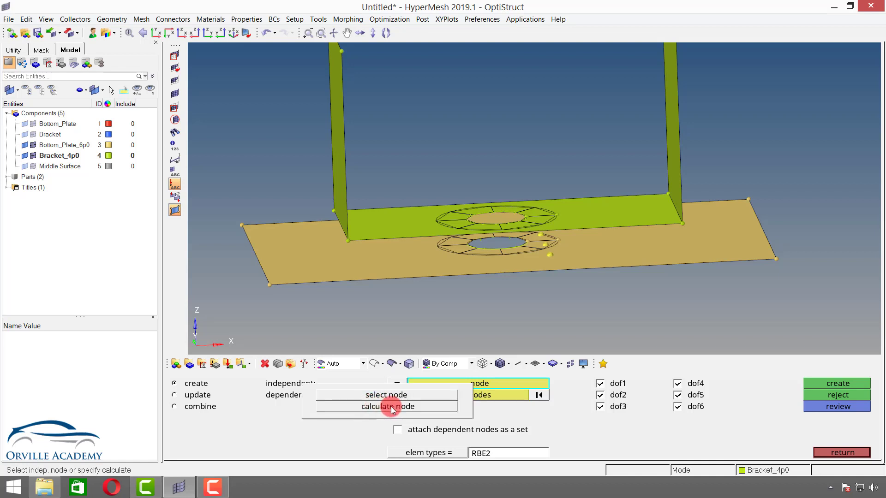
left_click(391, 406)
Step: Select the mesh nodes of the bottom plate's washer as dependent nodes and create the RBE2 rigid
scroll(460, 250, "up", 1, "ctrl")
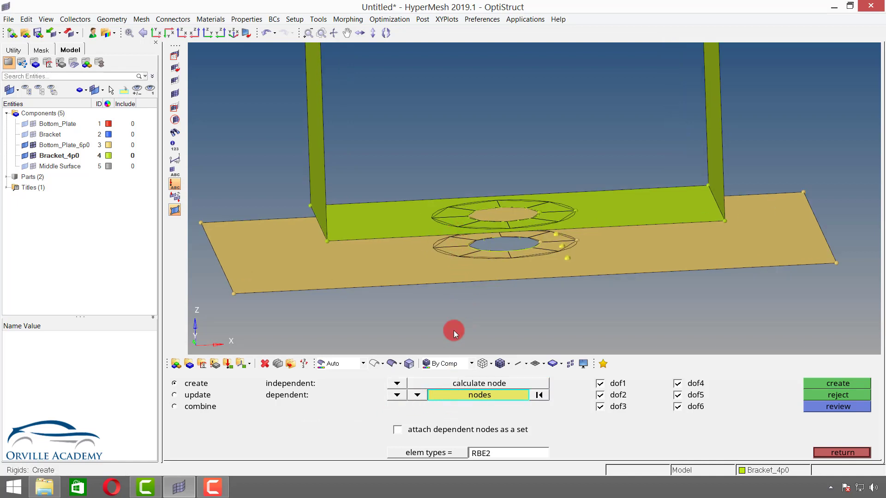
left_click_drag(500, 259, 493, 241, "ctrl")
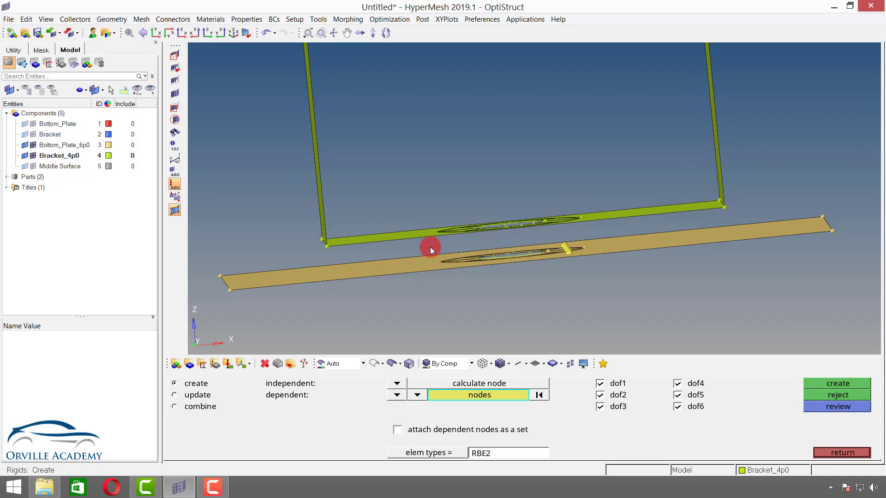
left_click_drag(430, 247, 636, 306, "shift")
left_click_drag(495, 239, 656, 305, "shift")
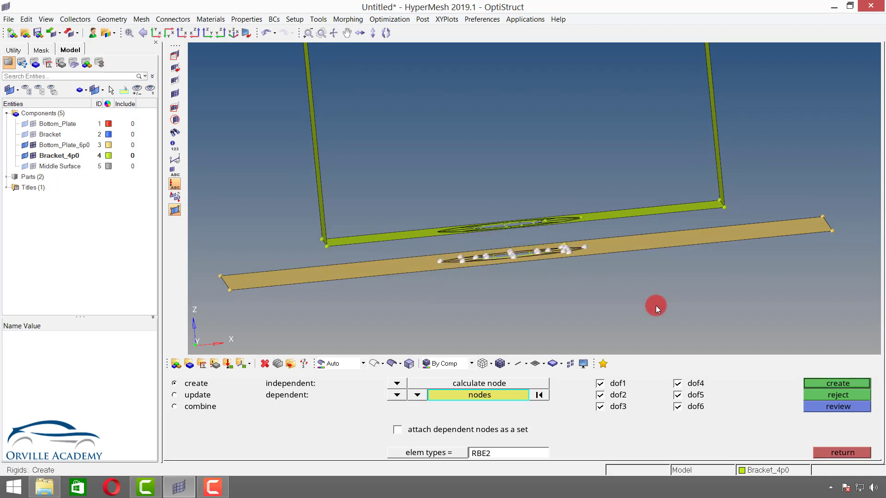
left_click_drag(508, 253, 437, 283, "ctrl")
scroll(513, 233, "up", 3)
left_click(834, 386)
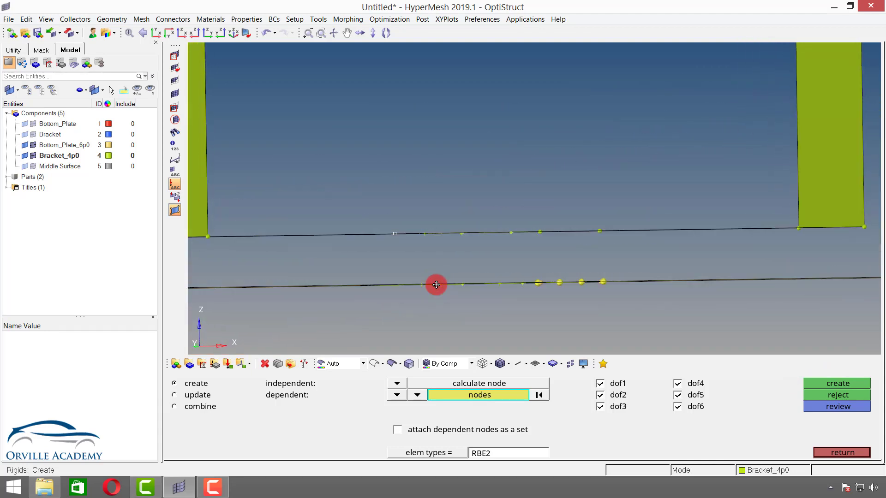
Step: Select the mesh nodes of the bracket base's washer as dependent nodes and create the RBE2 rigid
left_click(750, 470)
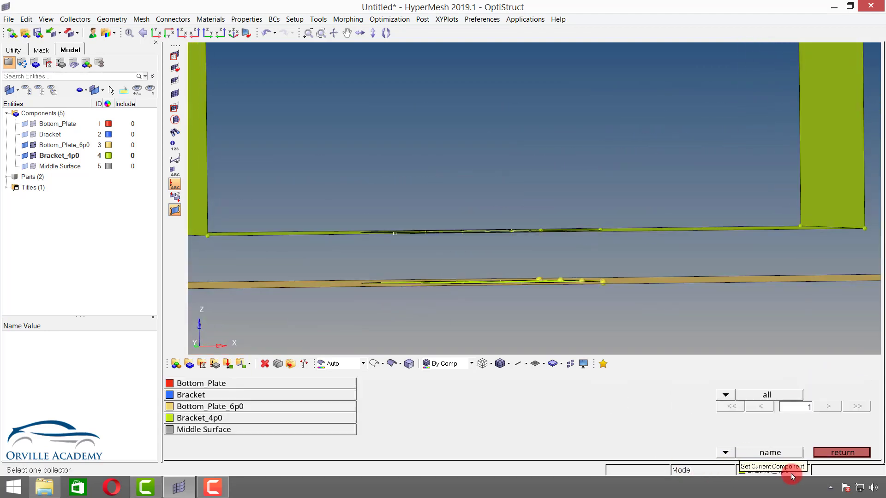
left_click(829, 449)
left_click_drag(336, 185, 455, 257, "shift")
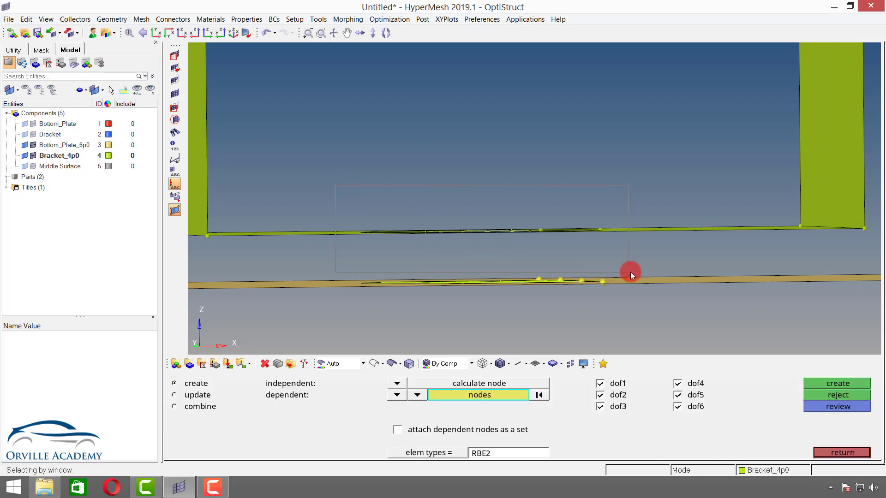
left_click_drag(635, 259, 635, 260, "shift")
left_click(830, 384)
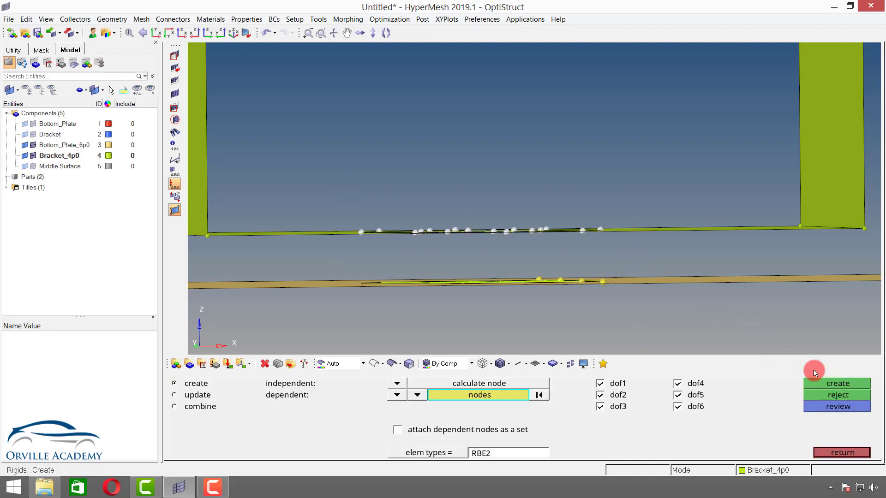
Step: Create a component named BEAM with no card image and no property
left_click_drag(487, 239, 534, 225, "ctrl")
left_click_drag(562, 265, 397, 312, "ctrl")
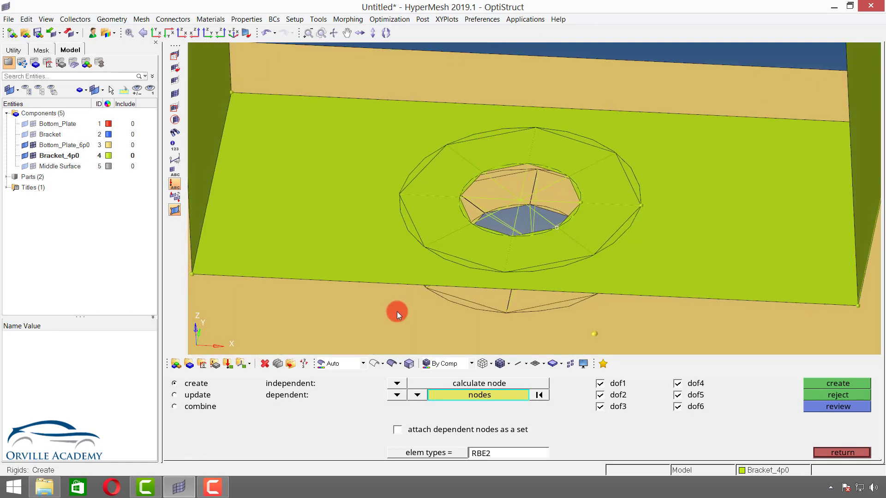
left_click(188, 364)
left_click(403, 387)
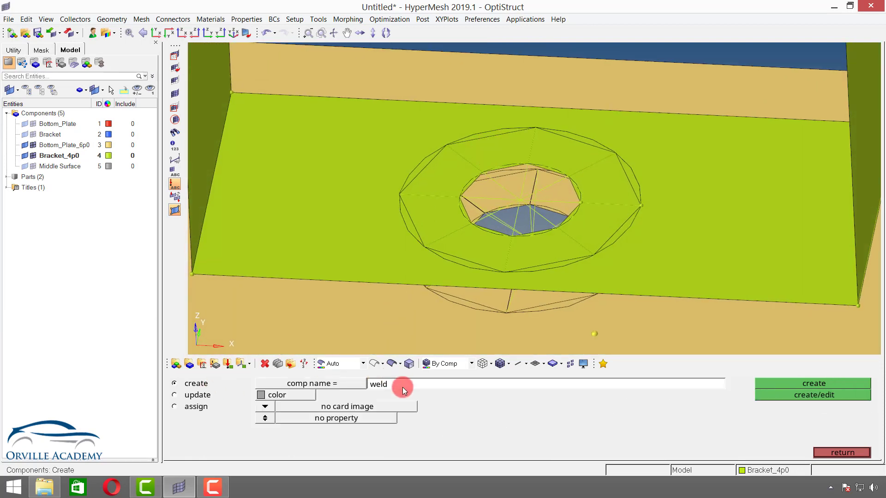
type("BEAM")
left_click(265, 418)
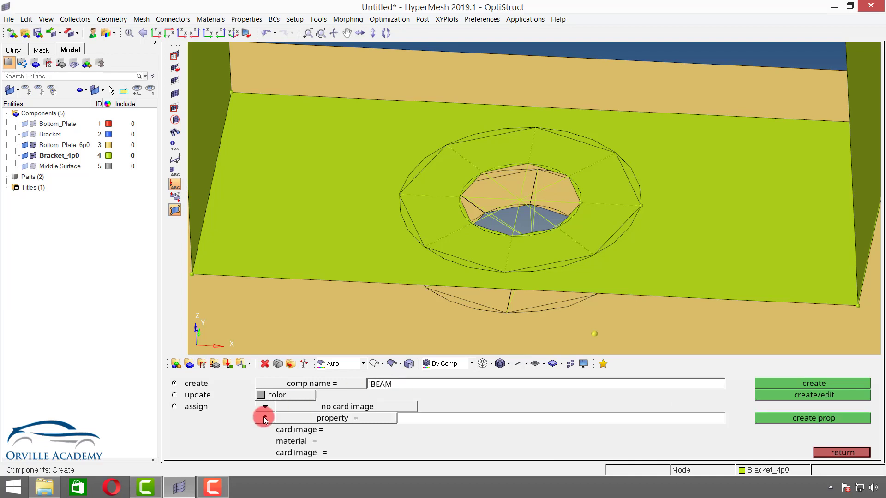
left_click(264, 418)
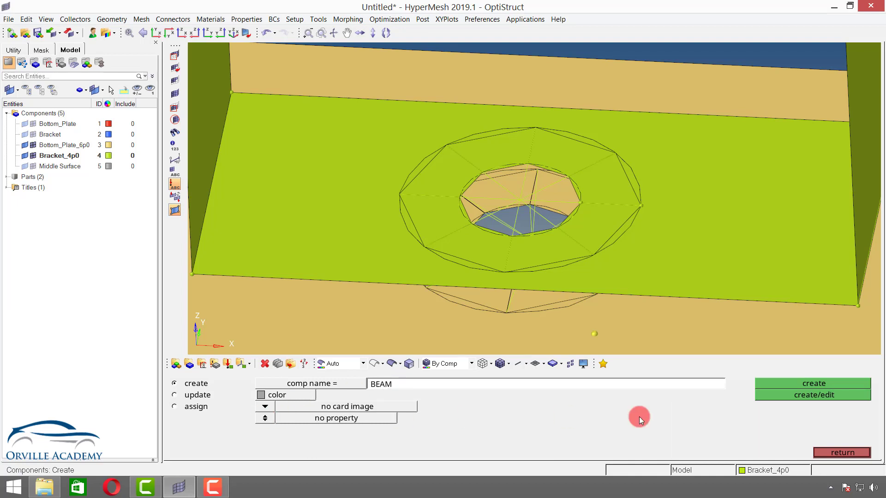
left_click(818, 397)
left_click(834, 453)
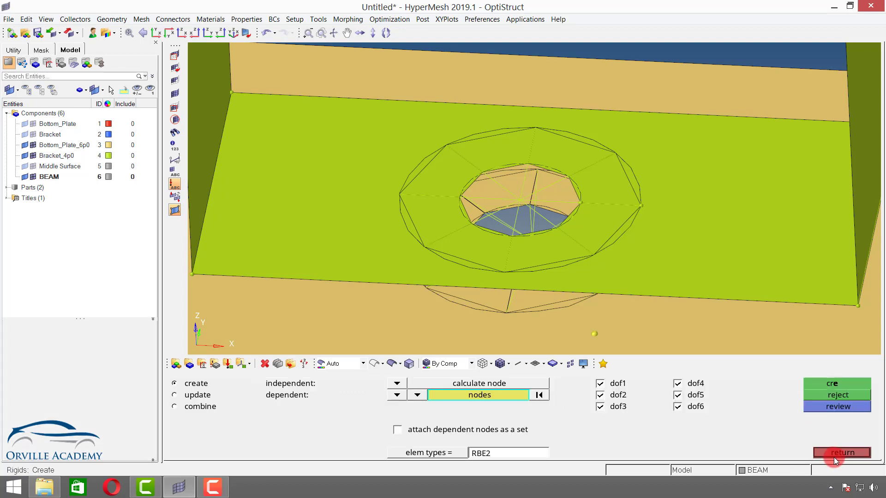
Step: Create a CWELD rod element between the centre nodes of the bracket's and the bottom plate's rigids
left_click(845, 455)
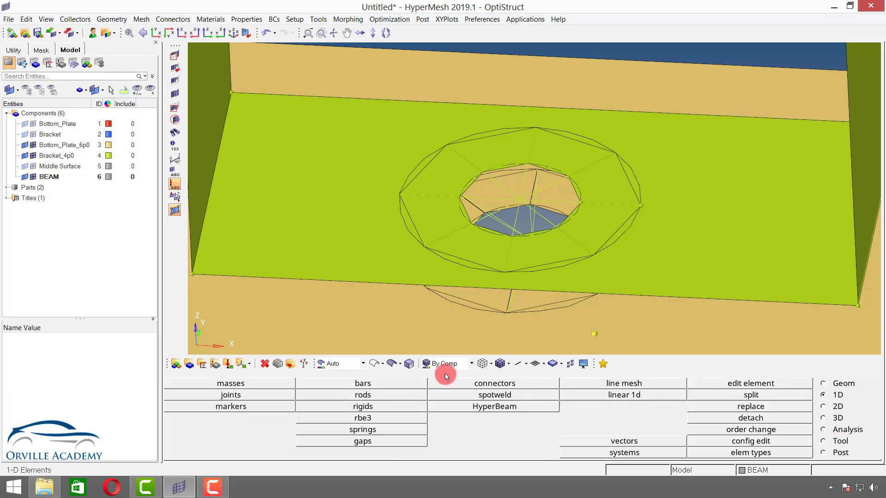
left_click(364, 393)
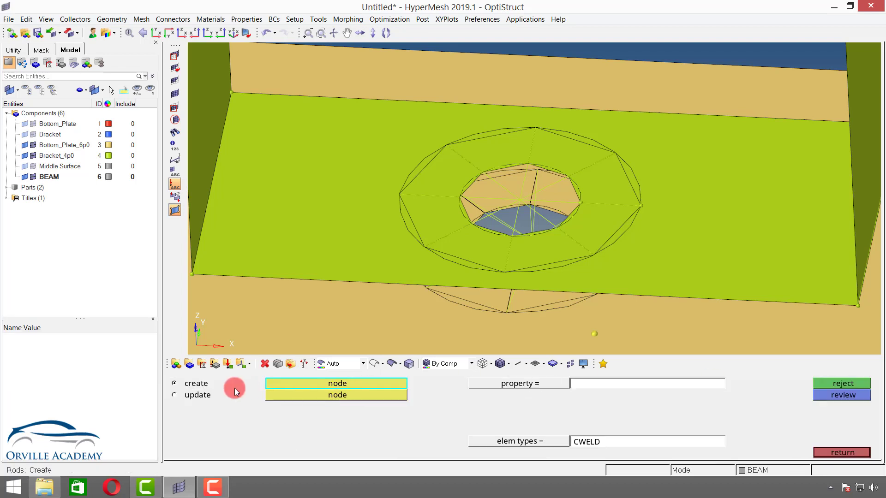
left_click(519, 198)
mouse_move(520, 231)
left_mouse_down("ctrl")
mouse_move(514, 257)
mouse_move(529, 220)
left_mouse_up("ctrl")
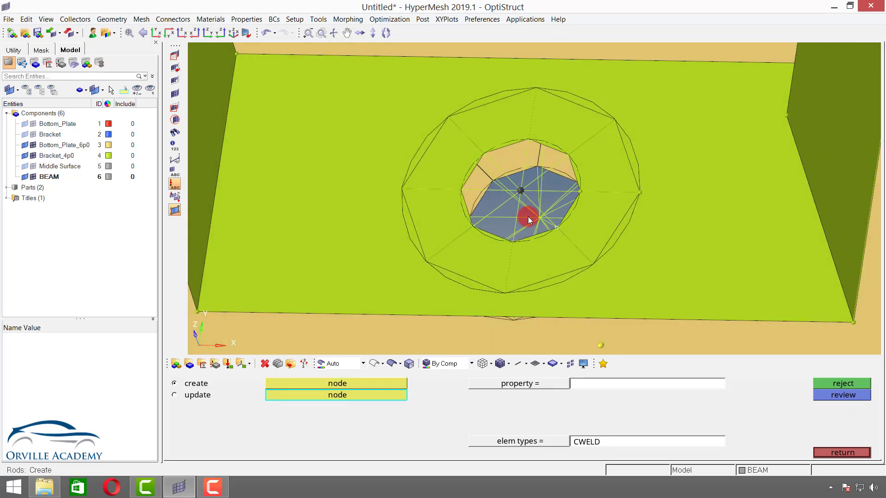
left_click(531, 220)
left_click_drag(542, 261, 461, 241, "ctrl")
Step: Duplicate the centre node of the bracket base's rigid for projection
left_click(158, 34)
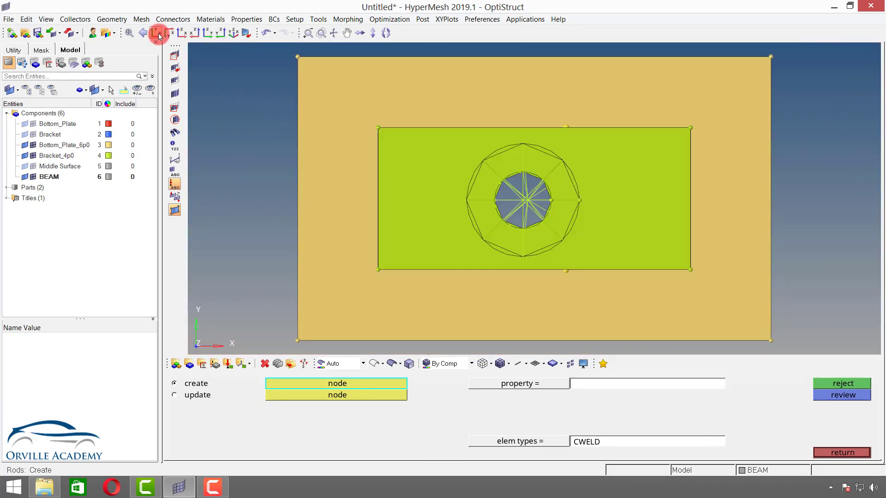
left_click_drag(505, 216, 509, 275, "ctrl")
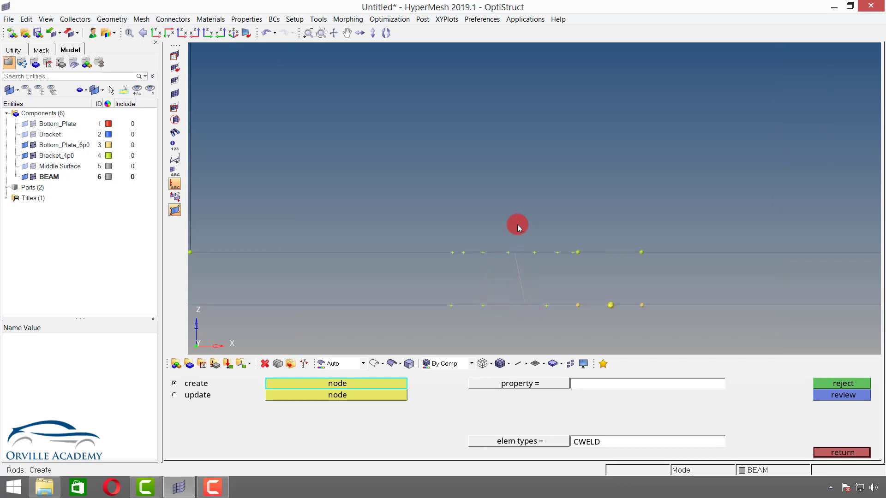
scroll(490, 295, "down", 4)
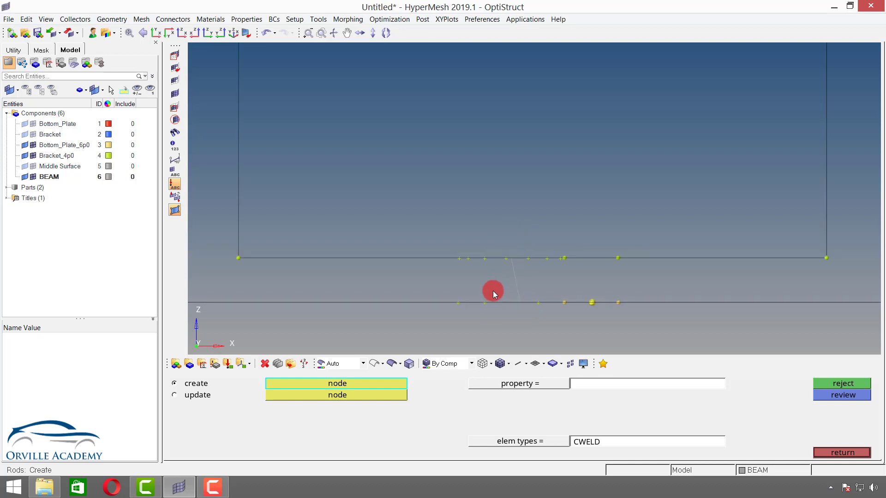
left_click_drag(440, 229, 524, 236, "ctrl")
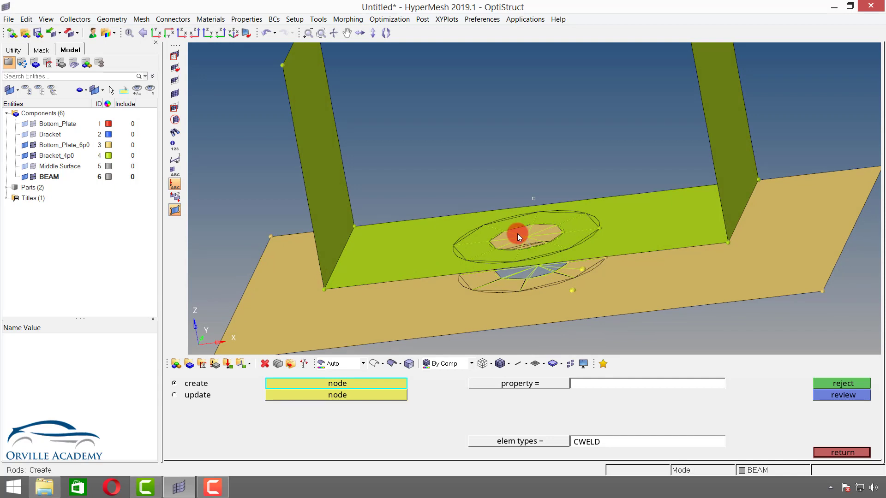
key("shift+F7")
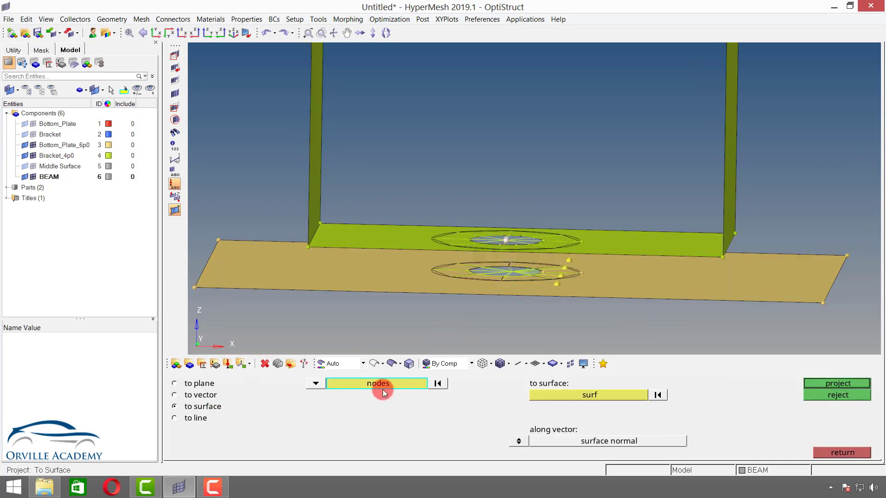
left_click(378, 384)
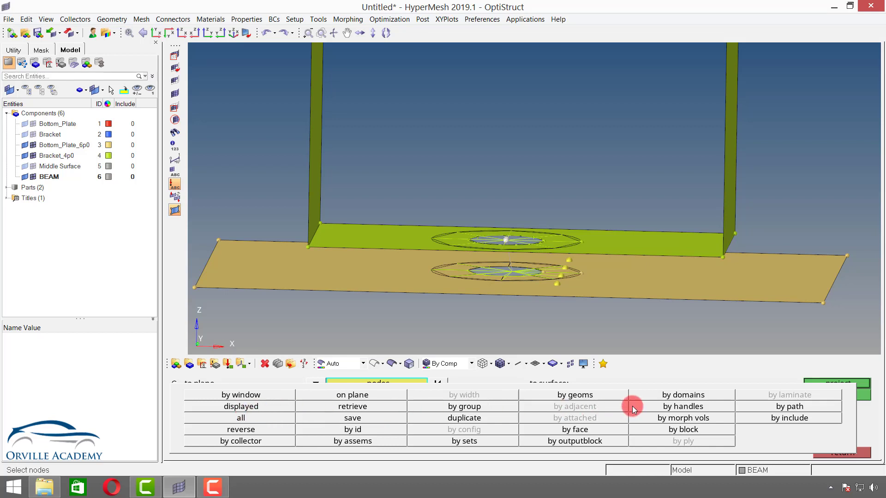
left_click(490, 419)
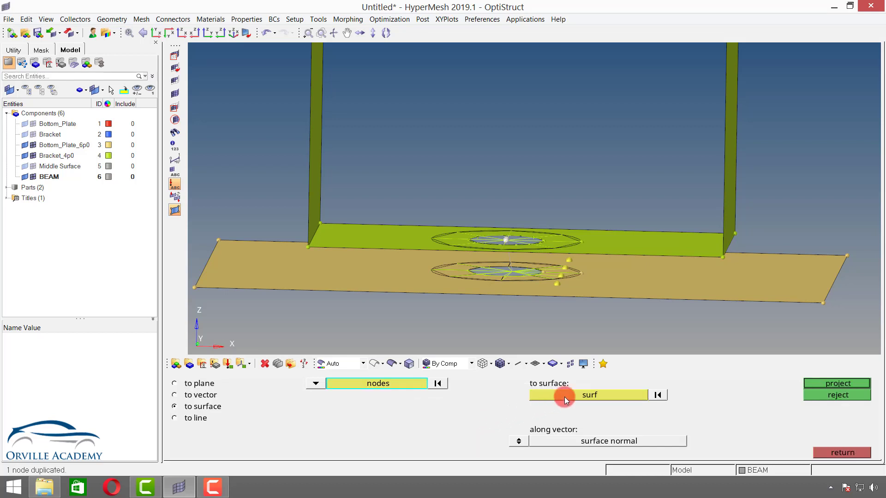
Step: Define the target plane for the projection from four inner-edge nodes of the bottom plate's hole, including the base node
left_click(191, 385)
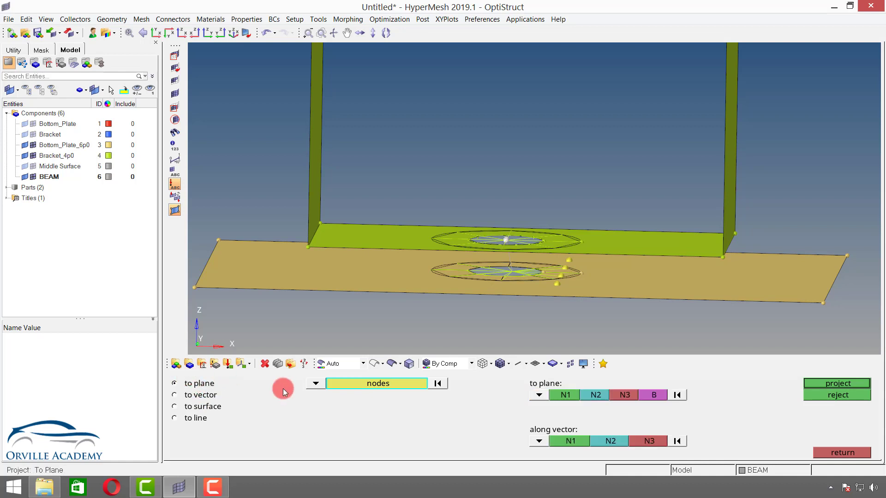
left_click(567, 397)
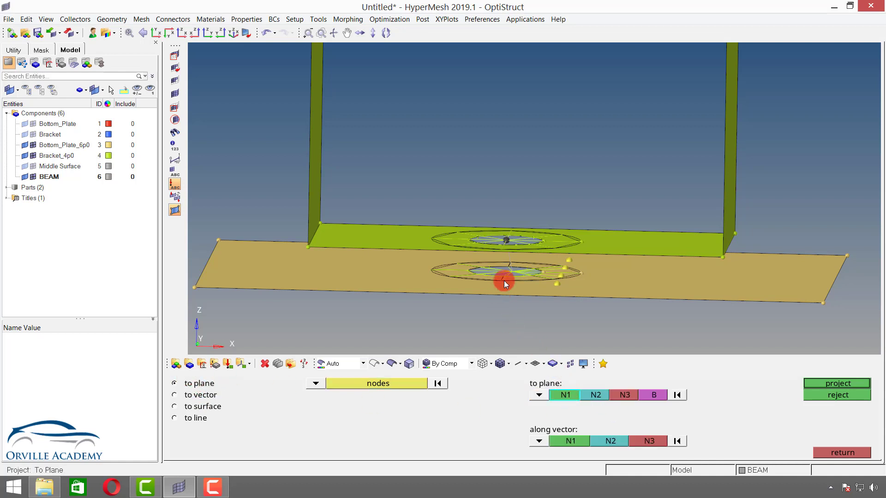
scroll(504, 273, "up", 3)
scroll(462, 268, "up", 3)
mouse_move(447, 271)
left_mouse_down("ctrl")
mouse_move(445, 285)
mouse_move(449, 275)
left_mouse_up("ctrl")
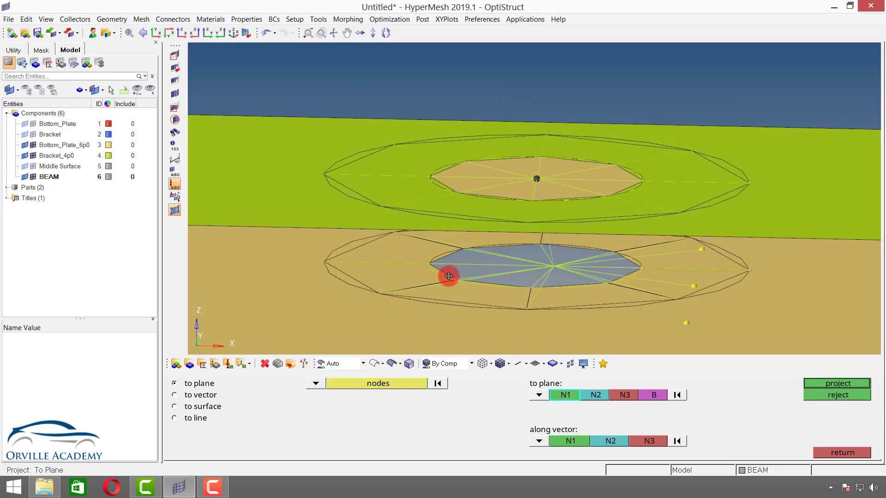
left_click(461, 250)
left_click(457, 280)
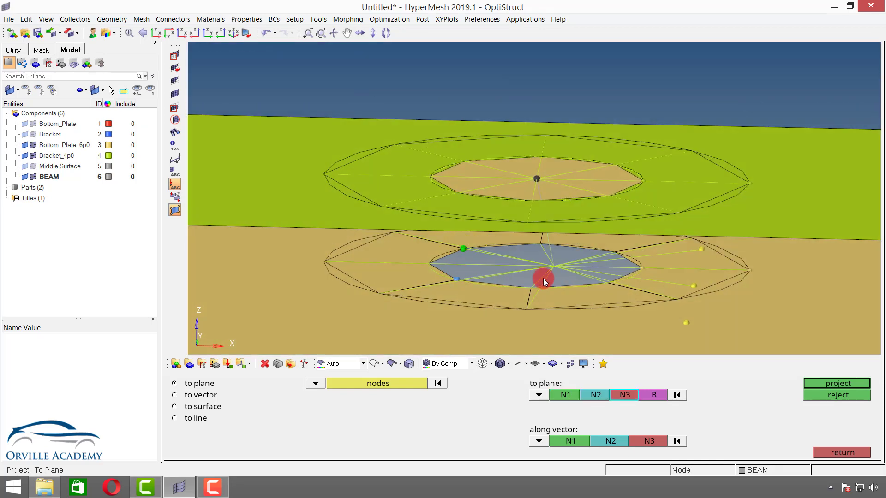
left_click(608, 282)
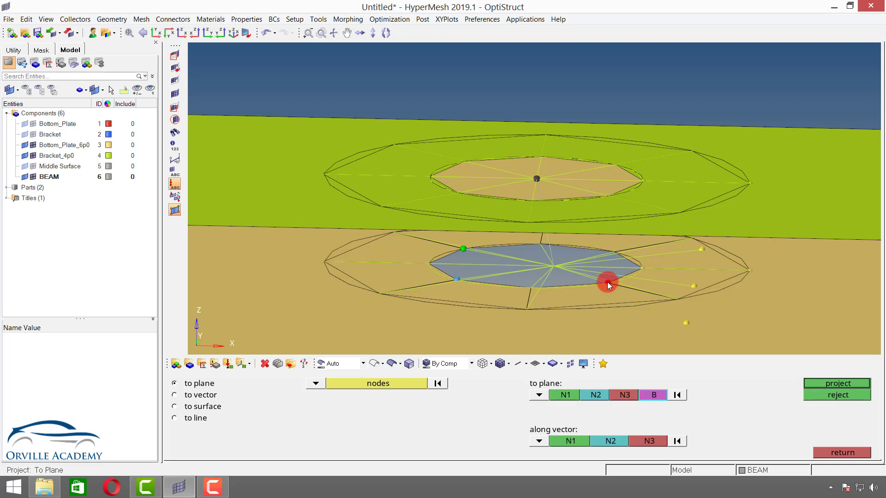
left_click(614, 250)
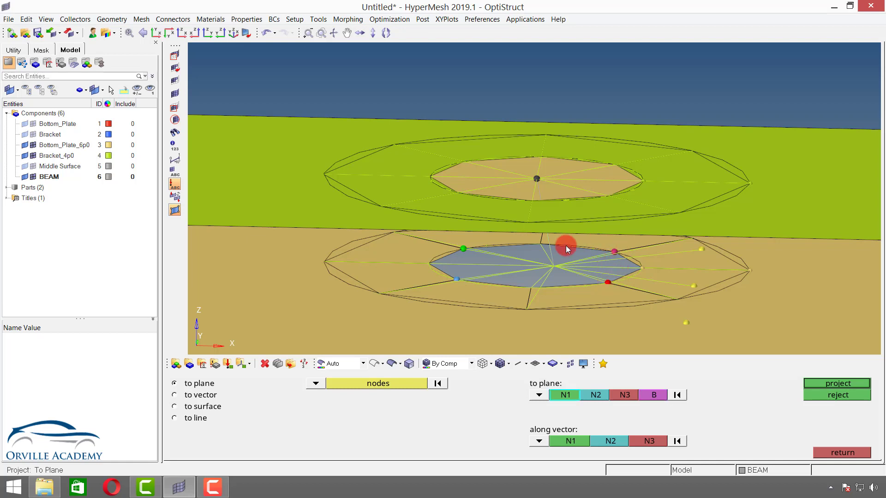
Step: Project the duplicated node onto the bottom plate's plane along the z-axis
left_click(539, 440)
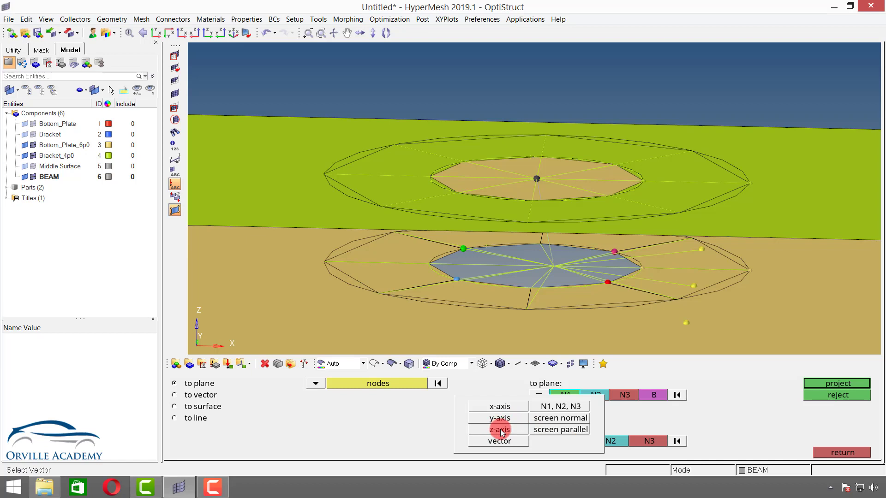
left_click(500, 430)
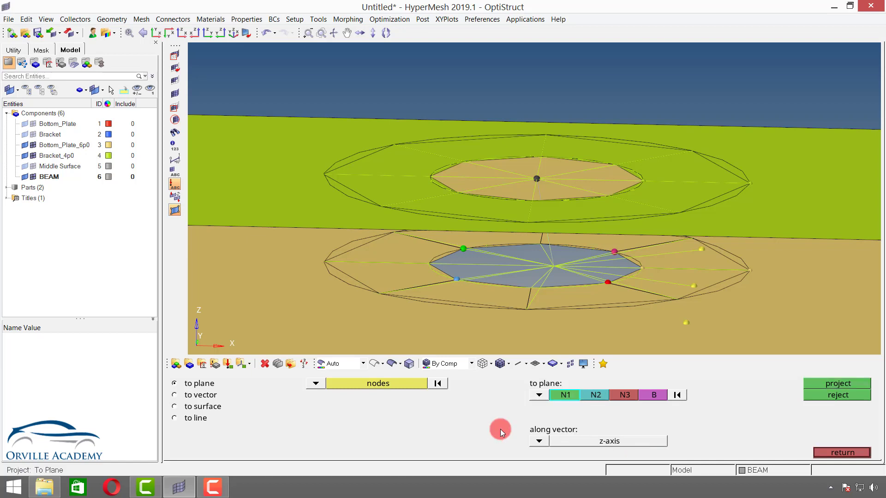
left_click(386, 387)
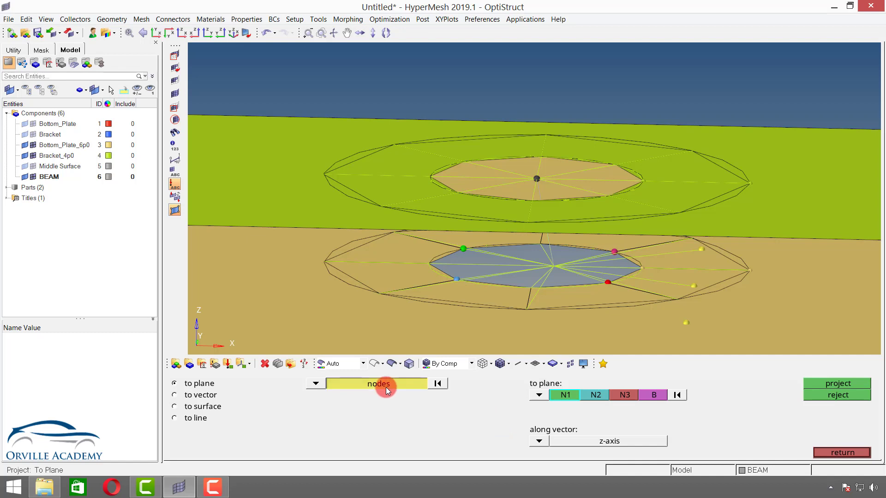
left_click(831, 383)
left_click(541, 266)
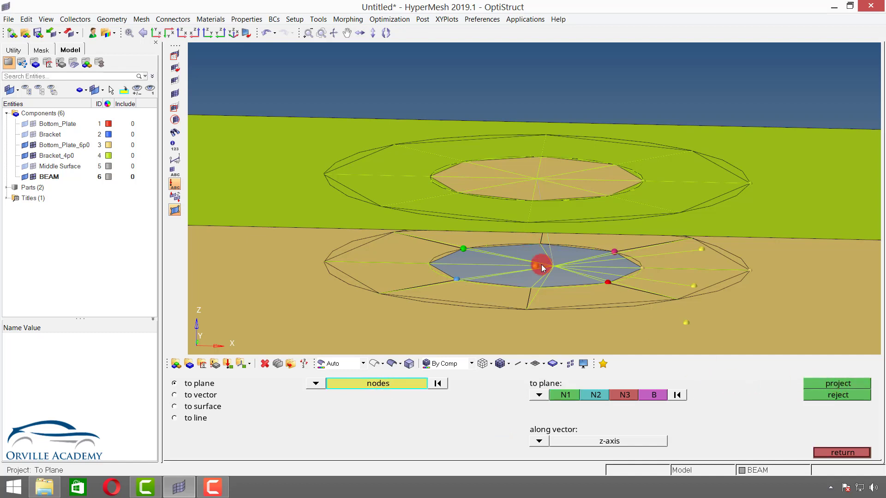
left_click(842, 452)
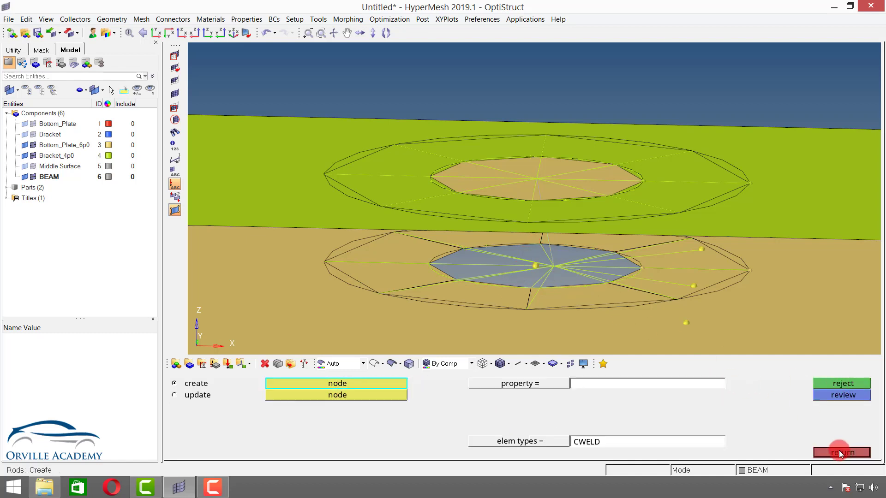
Step: Replace the centre node of the bottom plate's rigid with the projected node, with equivalence on, and check the rod's alignment from the front
left_click(833, 453)
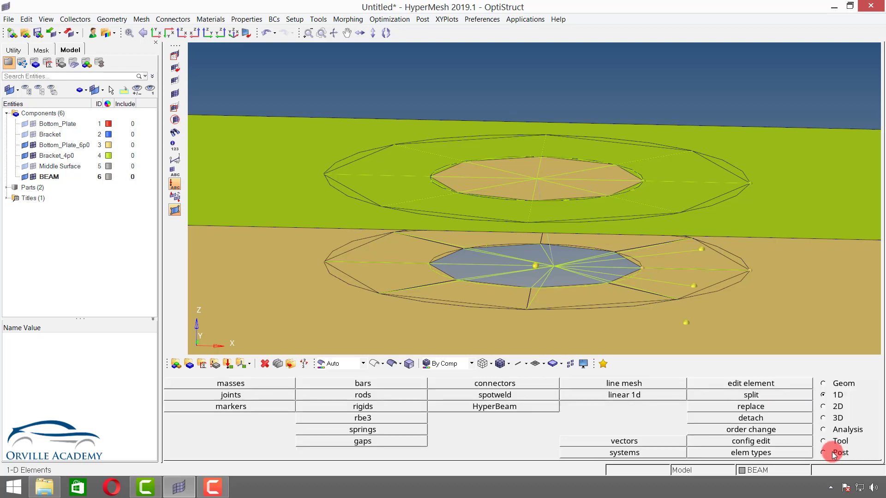
key("F3")
left_click(528, 291)
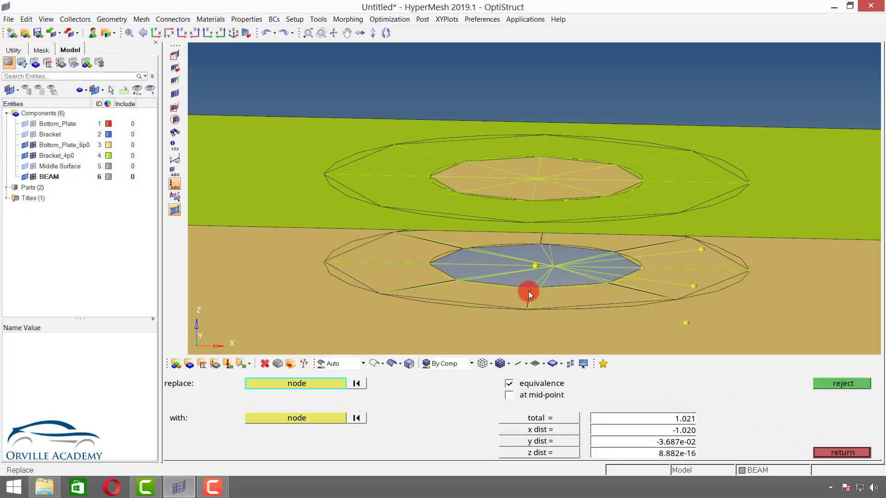
left_click(552, 267)
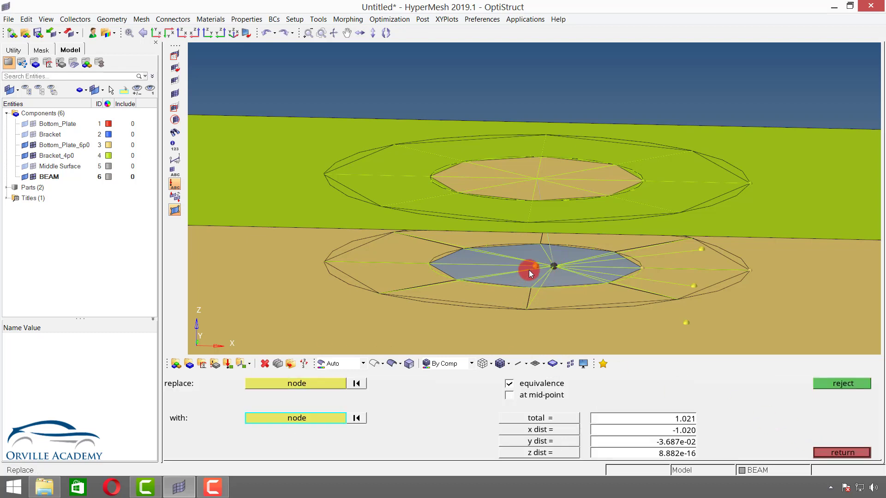
left_click(534, 267)
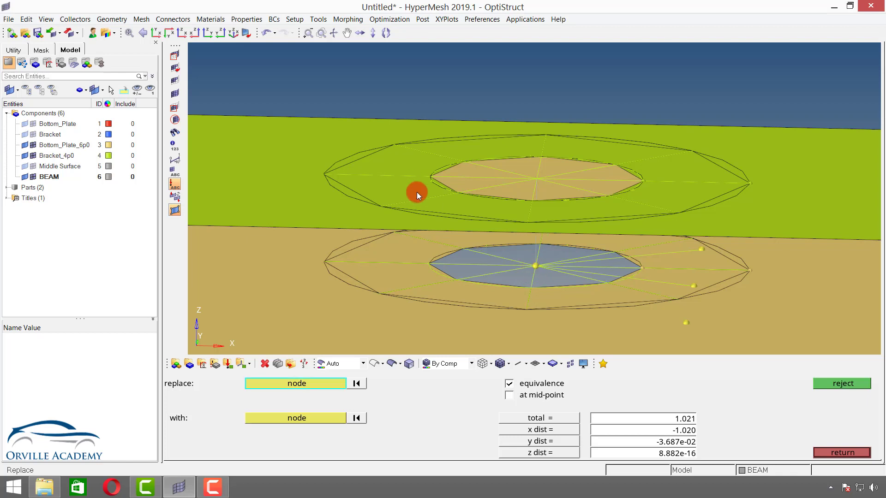
left_click(201, 39)
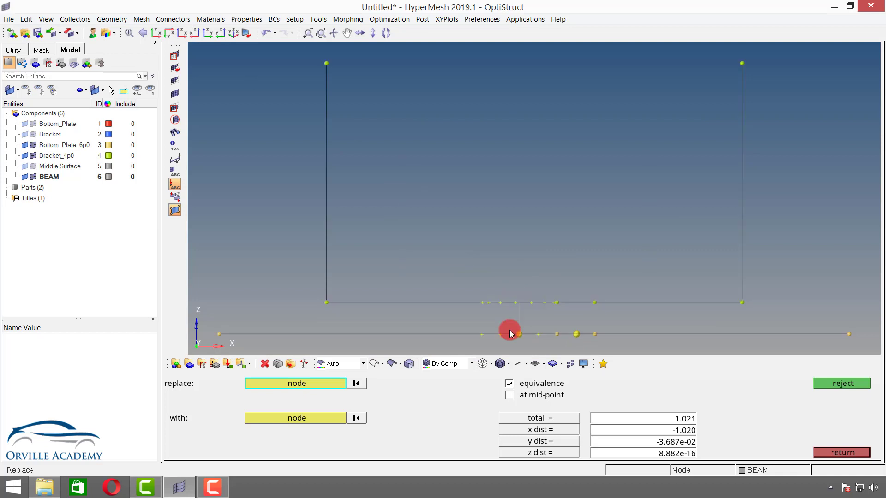
scroll(511, 315, "up", 5)
right_click_drag(524, 287, 506, 222, "ctrl")
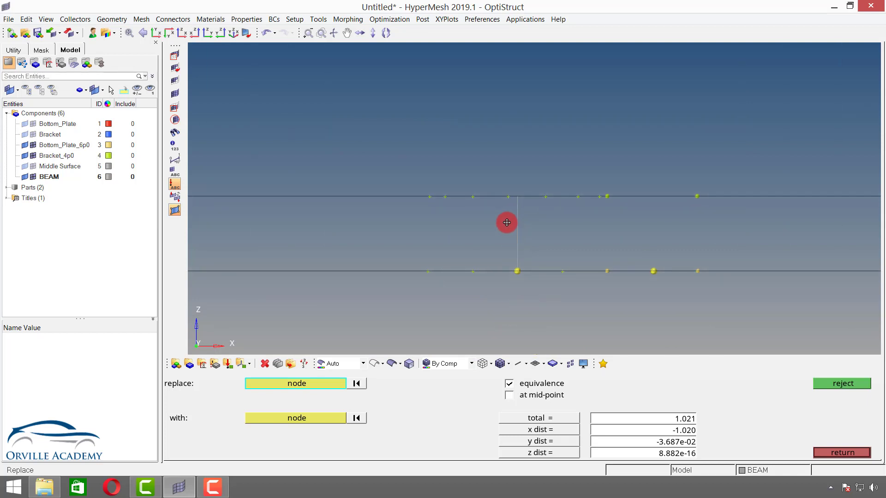